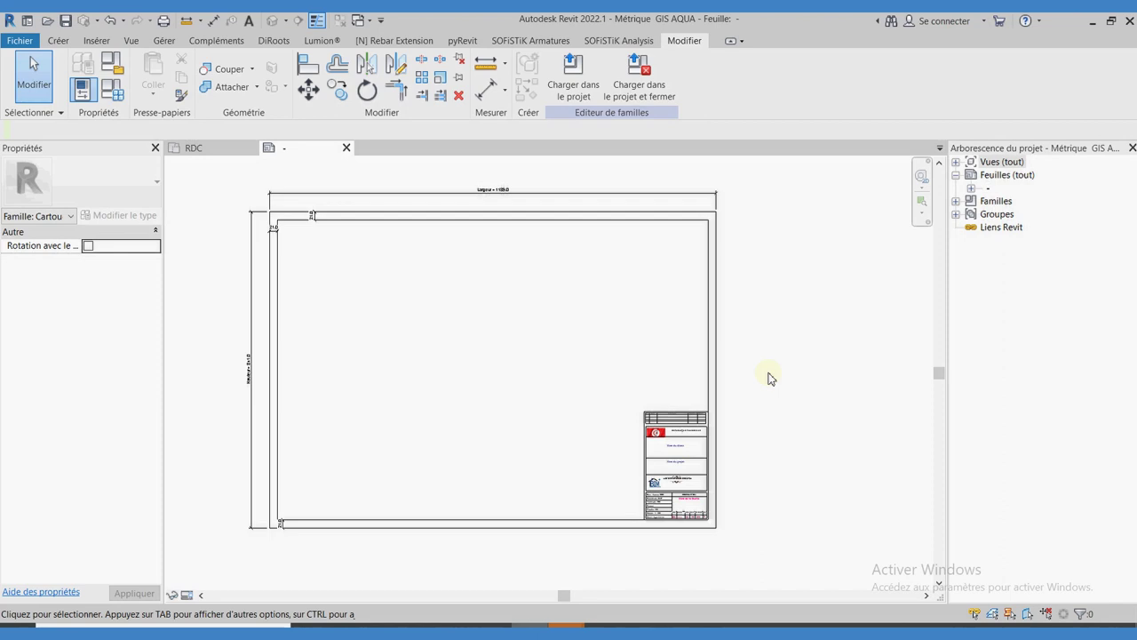
Step: Close the title block family, answer the save prompt, and return to the duplex1 RDC floor plan
scroll(630, 453, up, 1)
scroll(630, 452, up, 2)
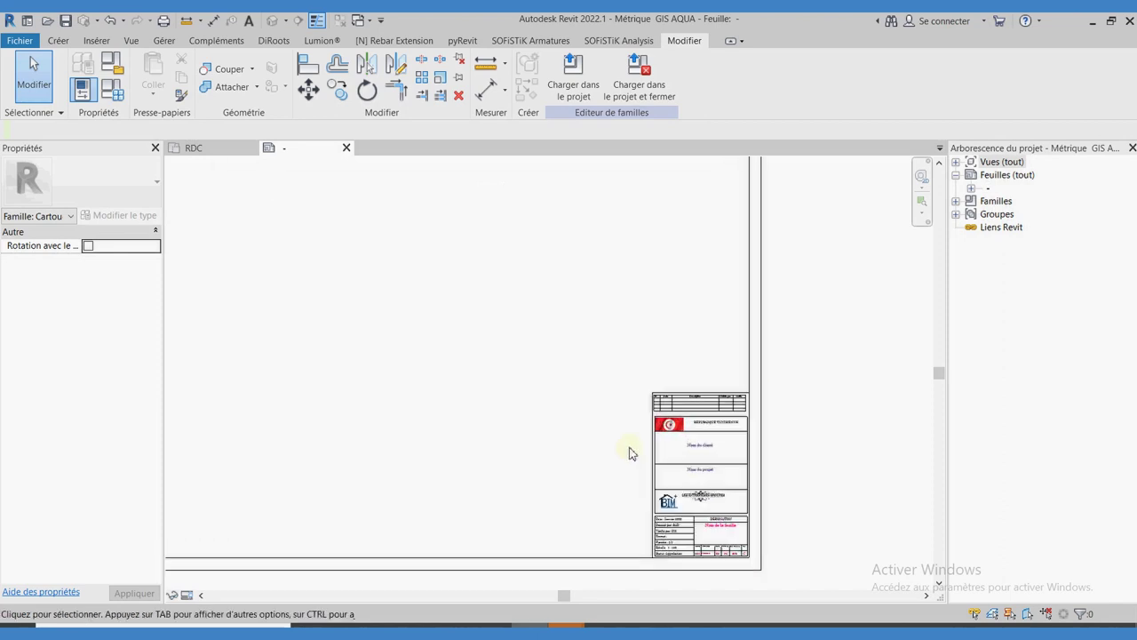
scroll(629, 453, up, 2)
scroll(631, 455, up, 1)
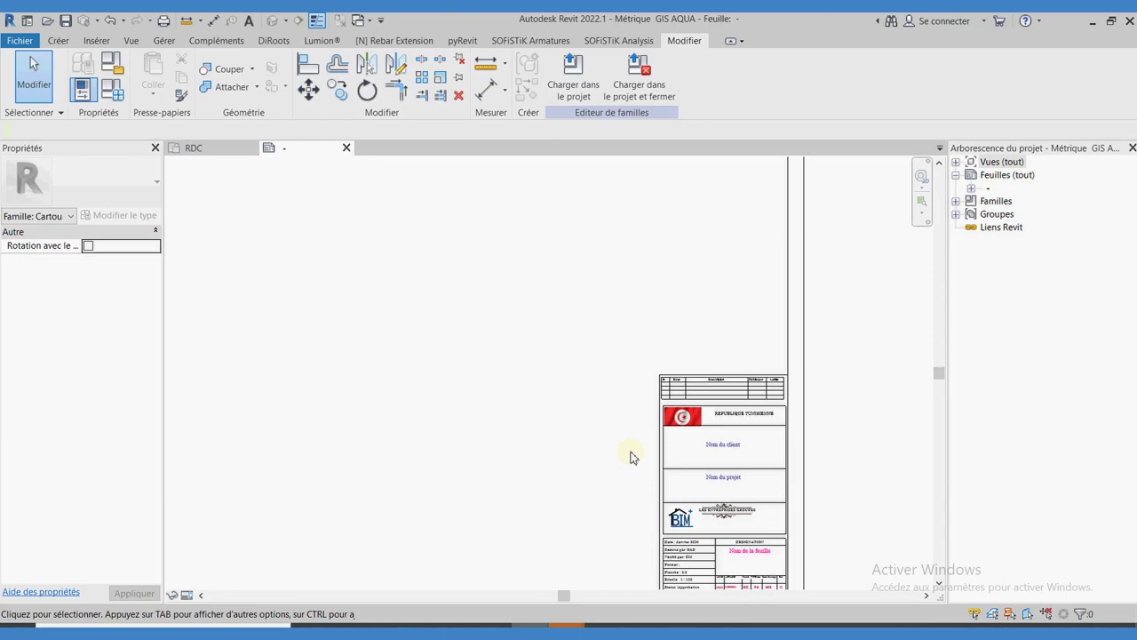
click(346, 148)
click(603, 334)
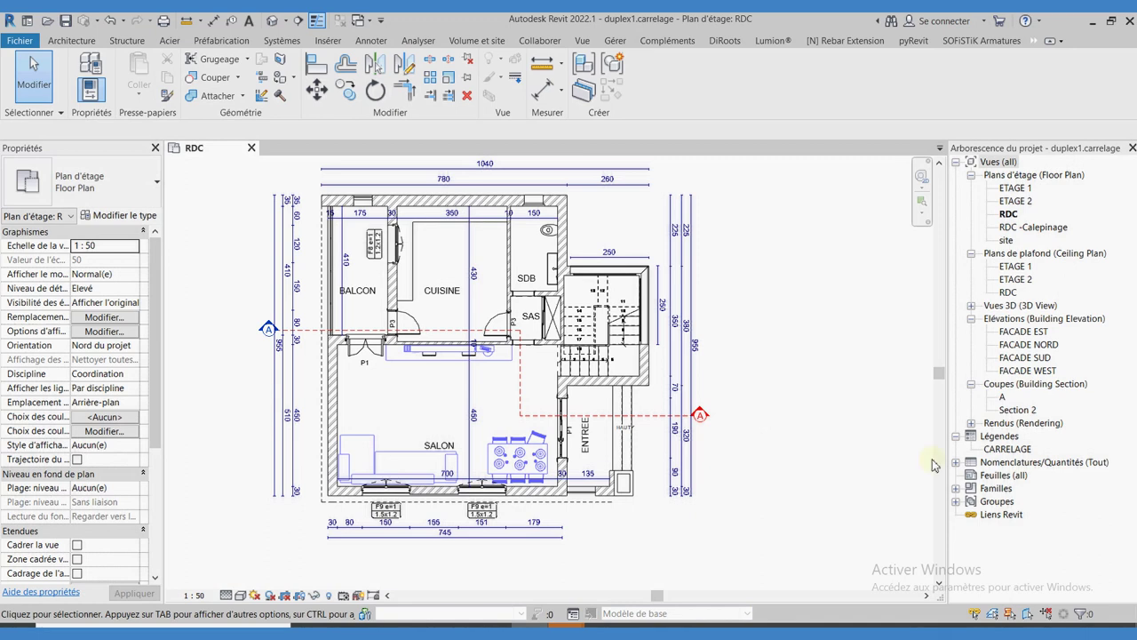
Step: Create new sheet 12 using the Métrique A0 title block loaded from file, and select its title block
click(998, 479)
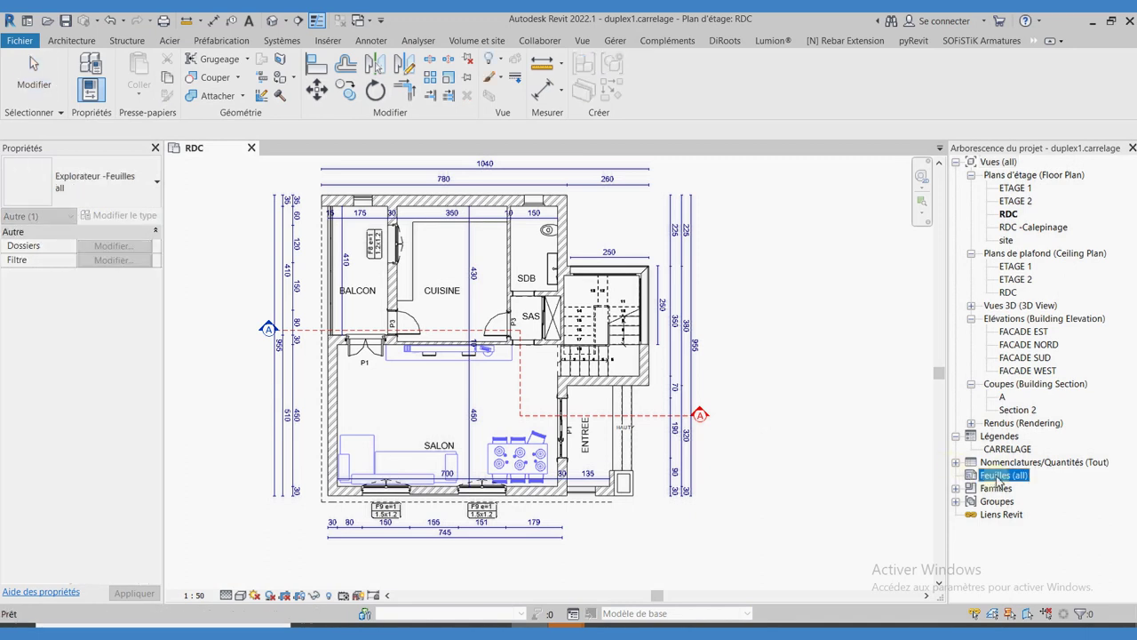
right_click(997, 480)
click(1001, 488)
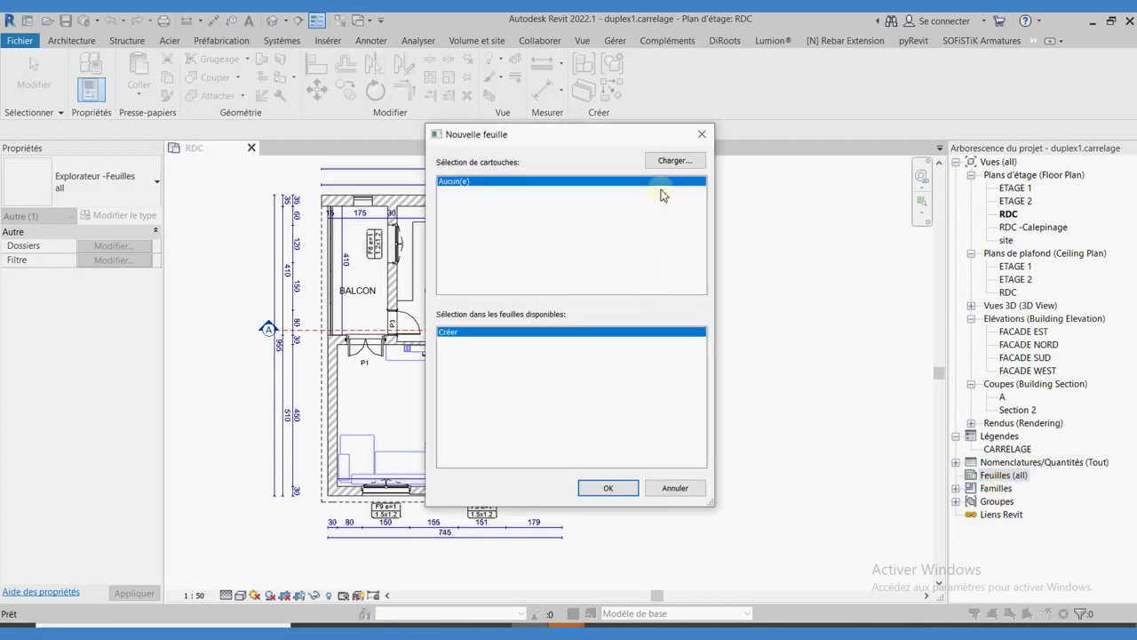
click(680, 165)
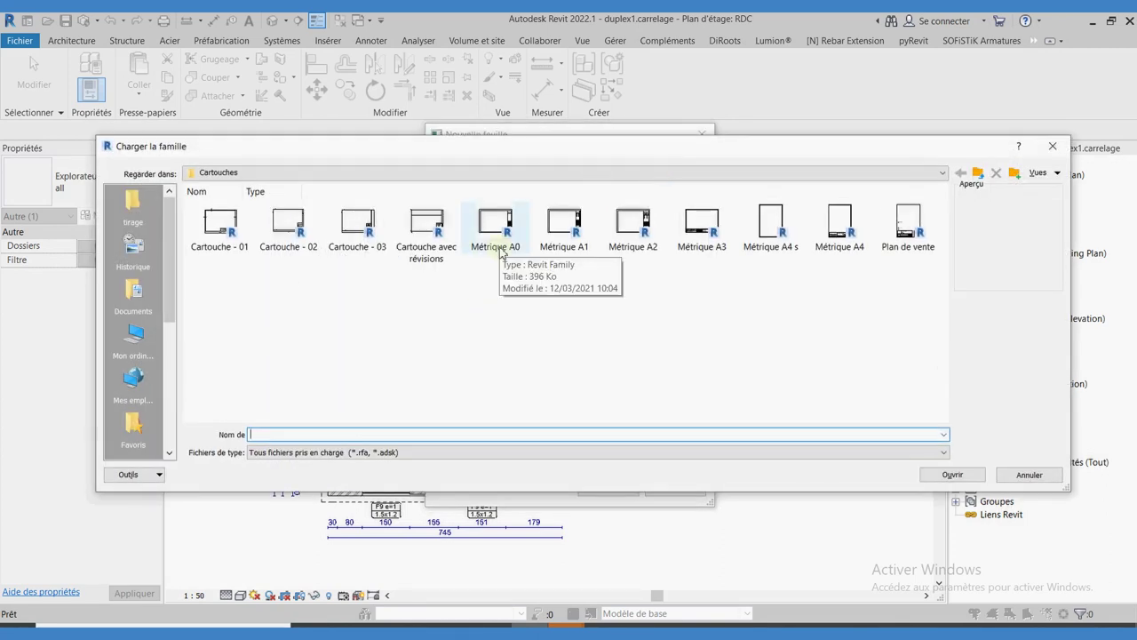
click(498, 235)
click(947, 474)
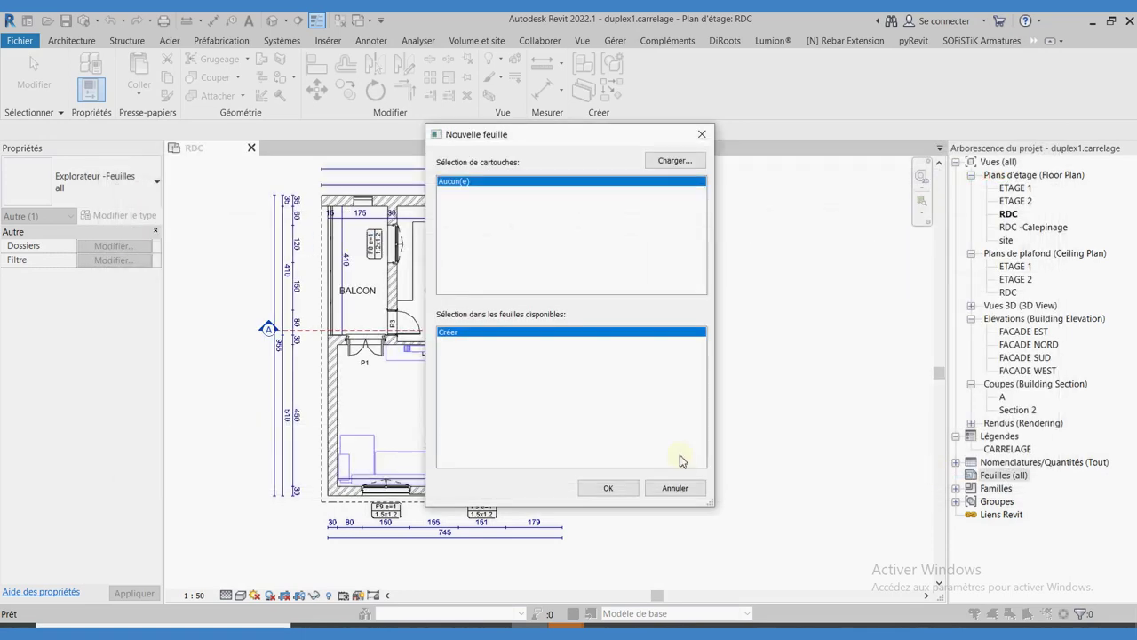
click(608, 488)
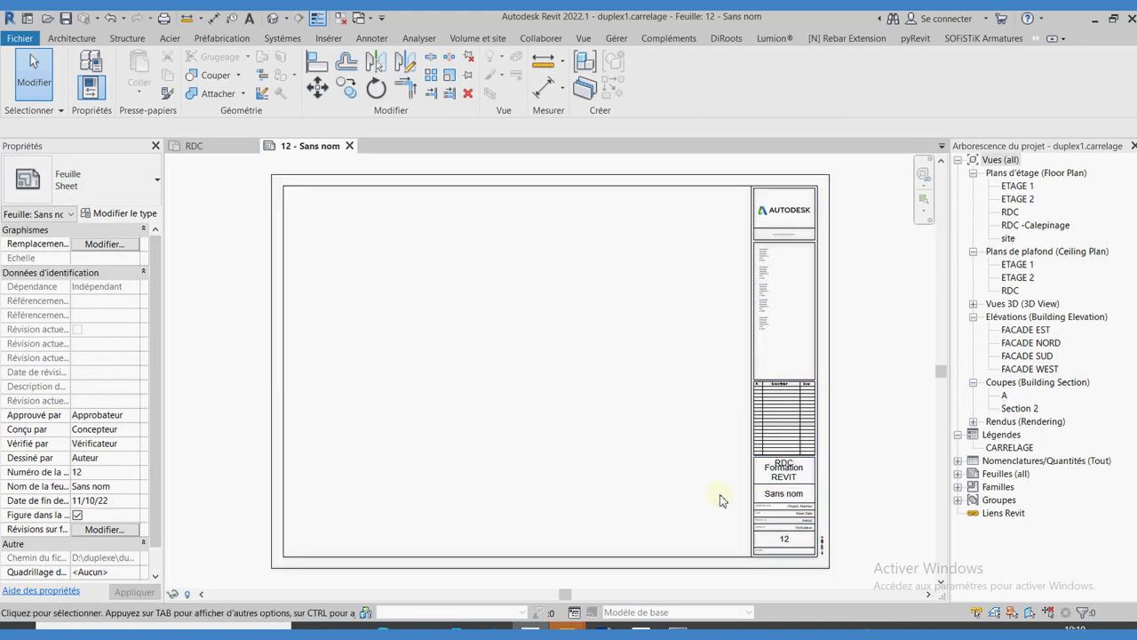
click(825, 446)
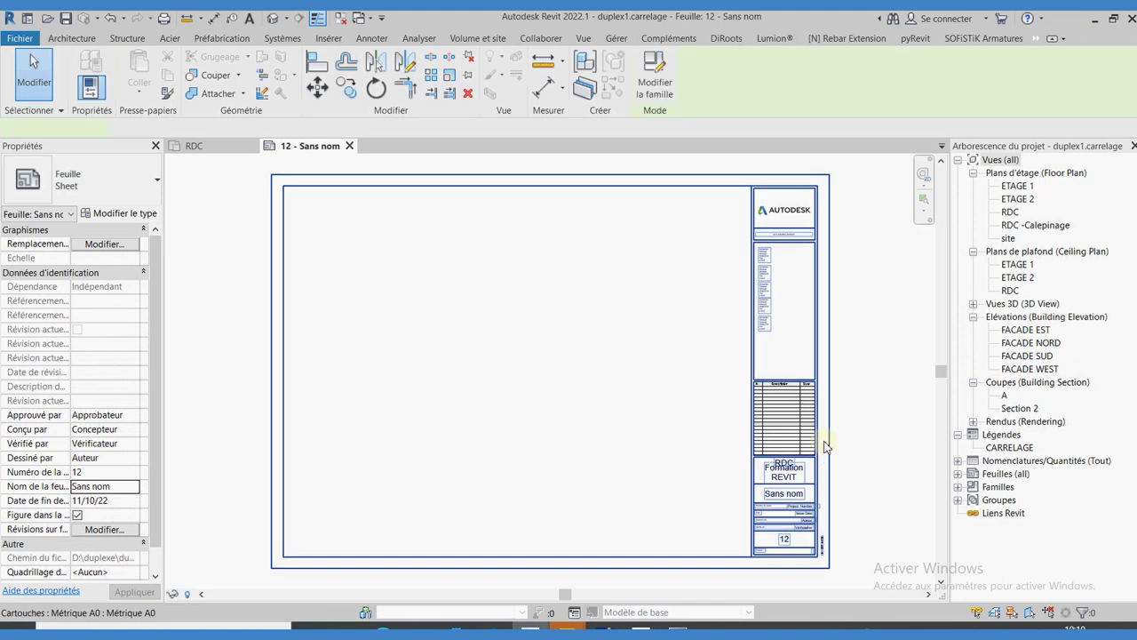
Step: Edit the Métrique A0 family and add aligned dimensions for the 840 height and 1188 width
click(653, 92)
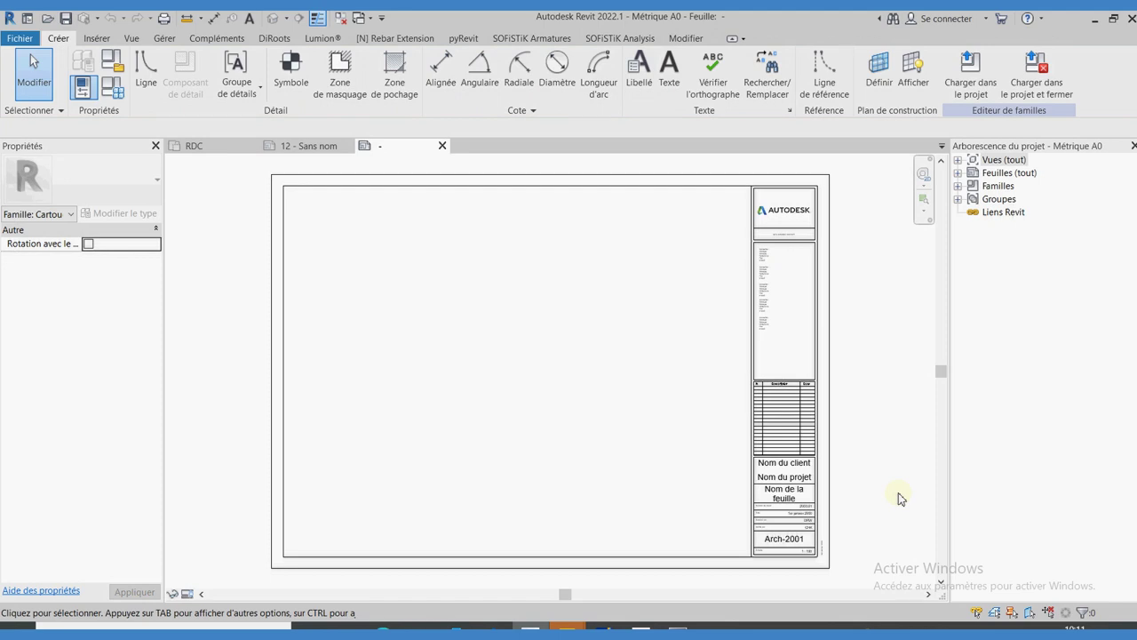
key(d)
key(i)
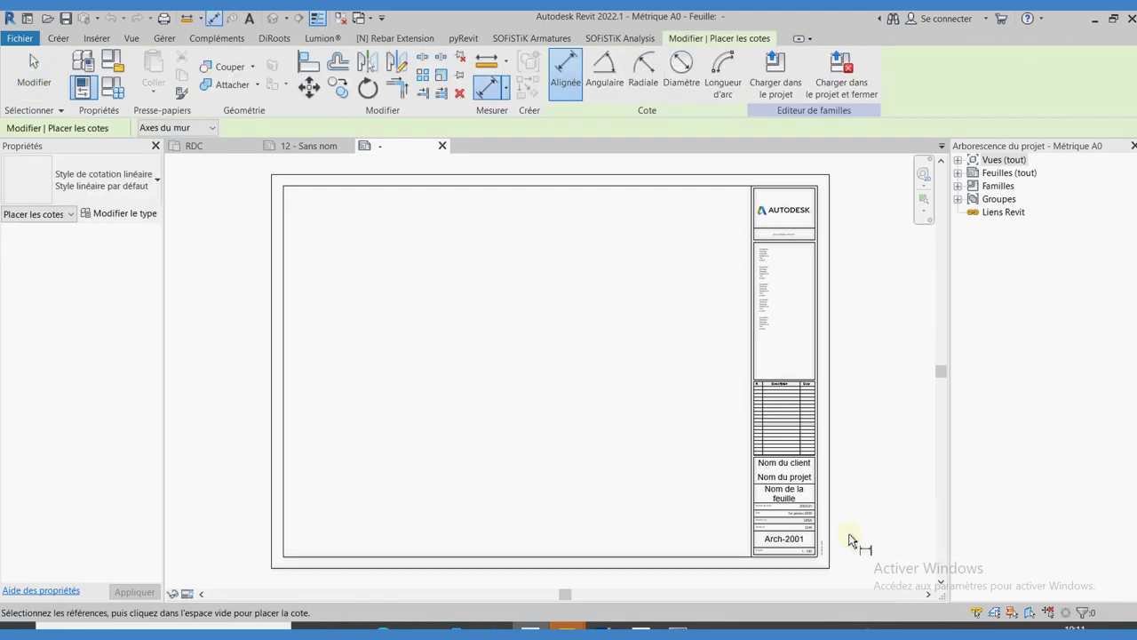
click(435, 570)
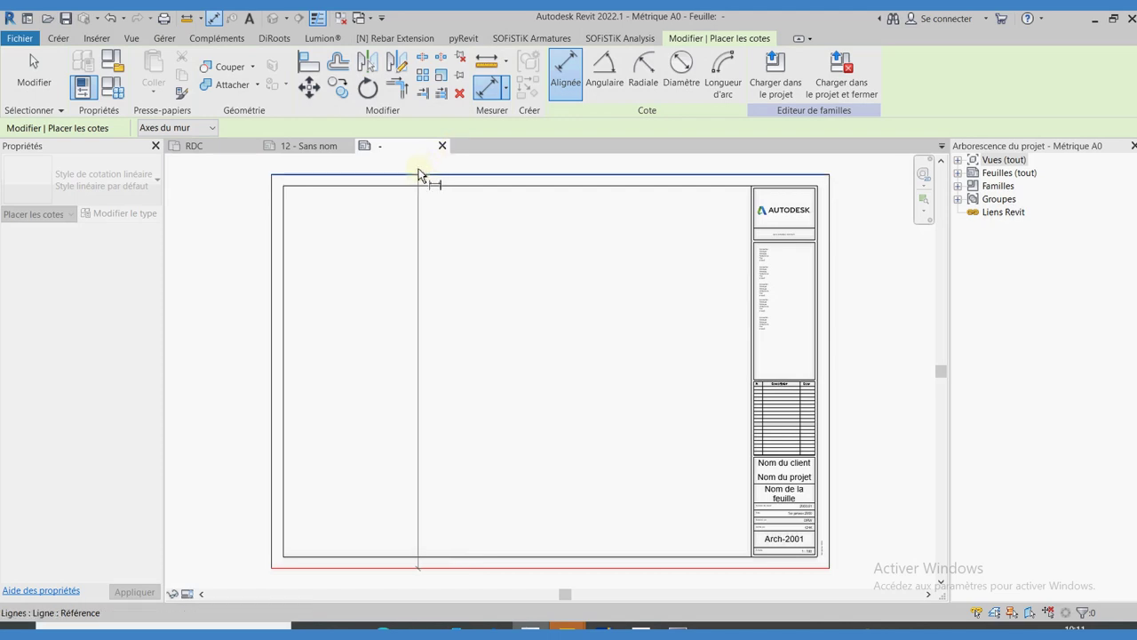
click(331, 176)
click(248, 184)
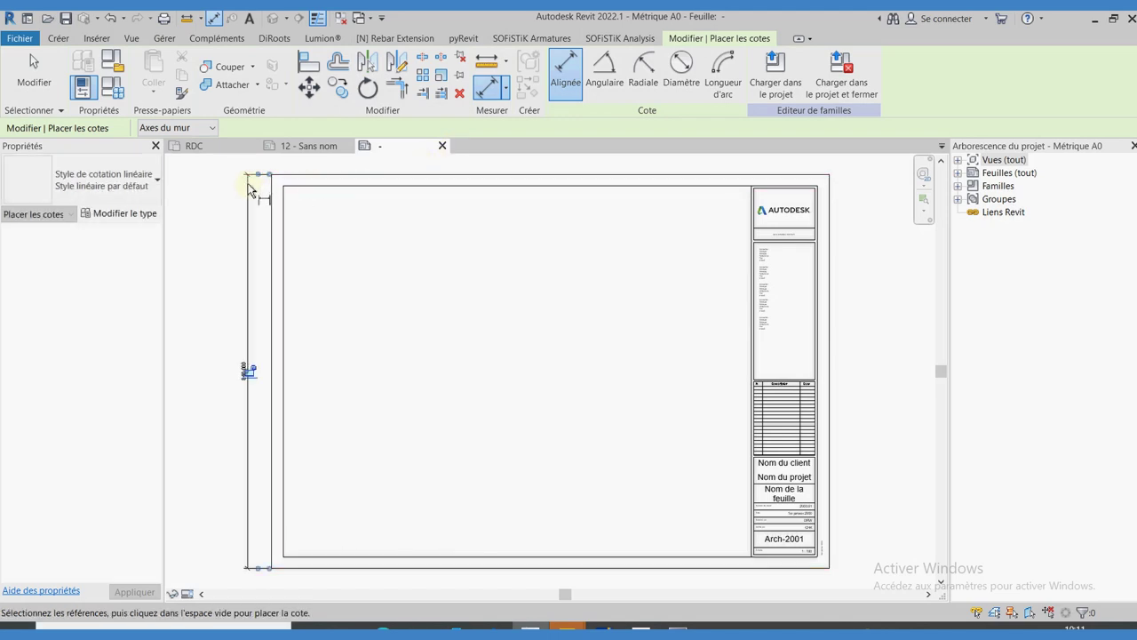
click(272, 230)
click(829, 279)
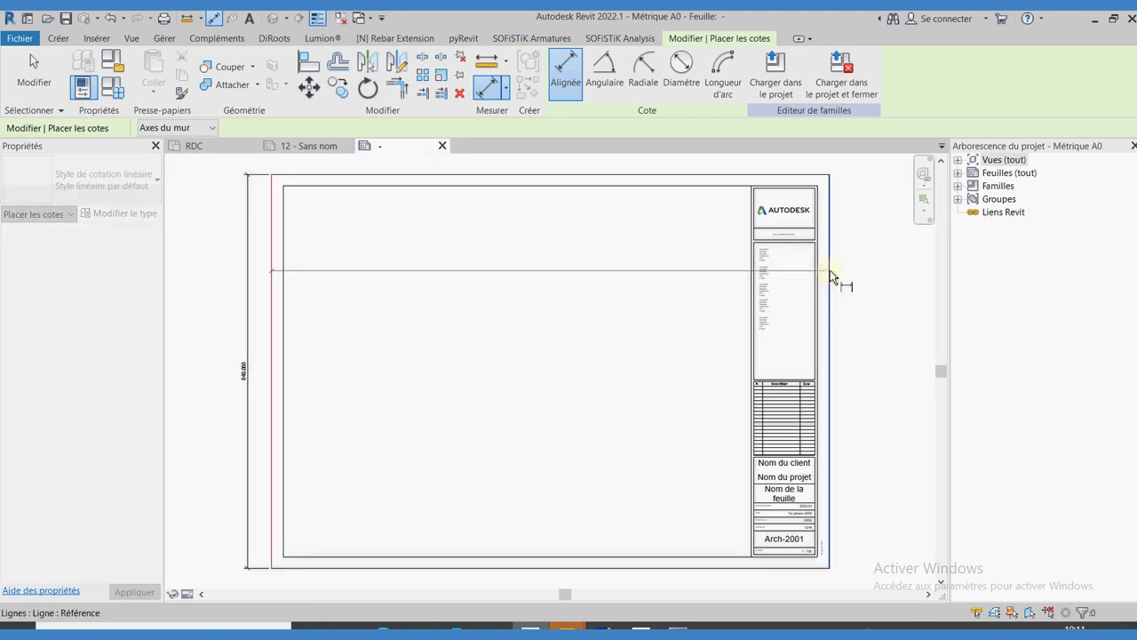
click(576, 162)
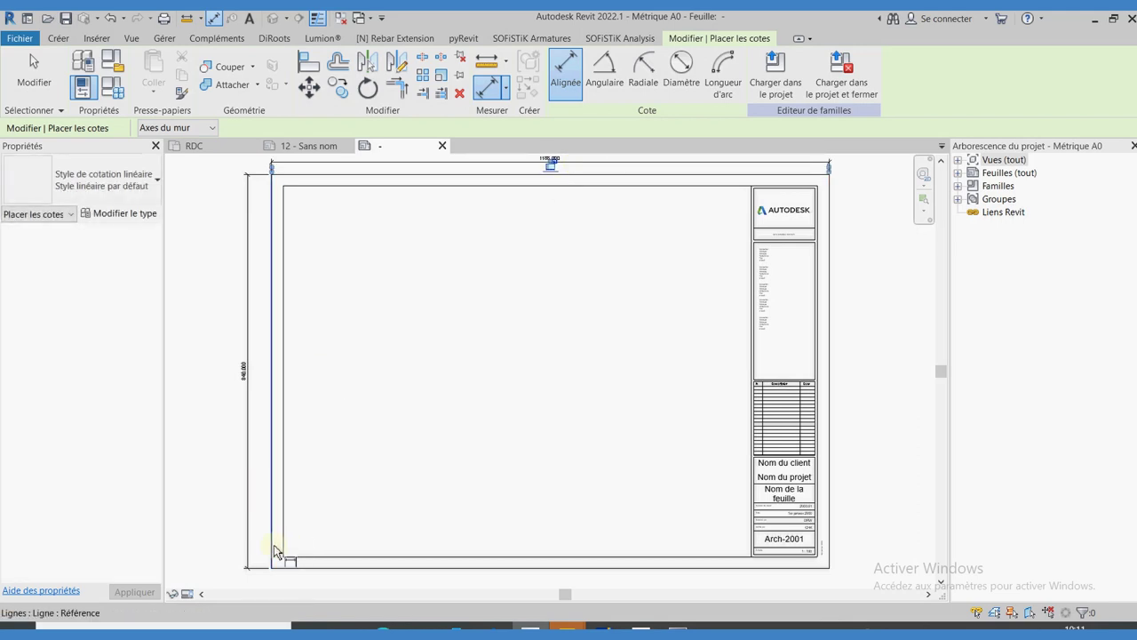
Step: Dimension the 25 left and bottom frame margins
click(275, 544)
click(283, 544)
scroll(283, 544, up, 5)
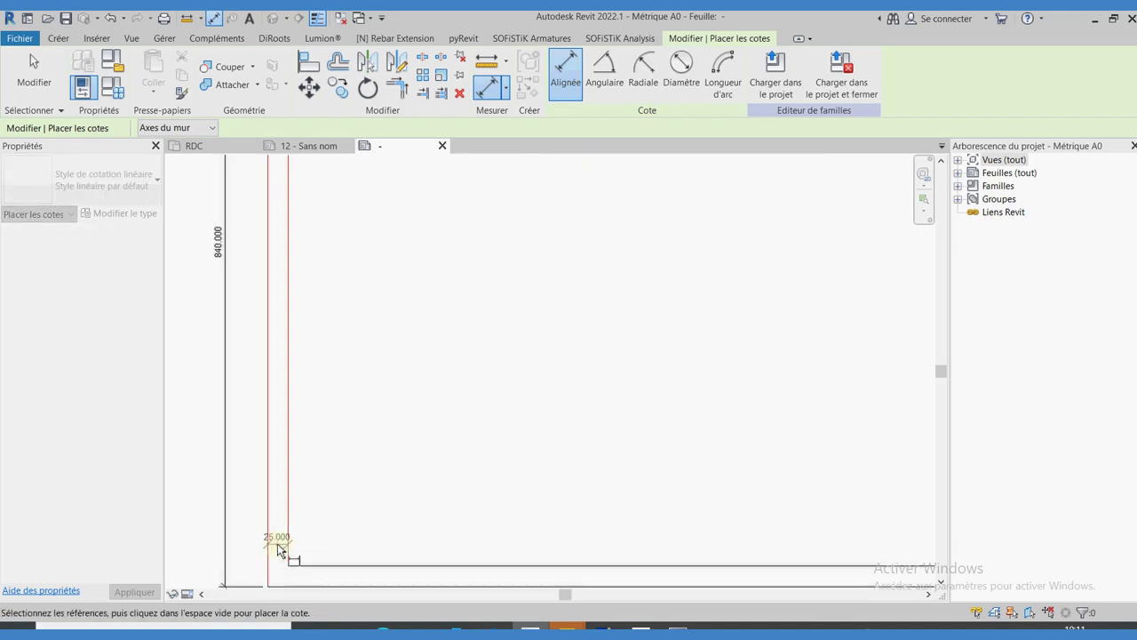
click(280, 537)
scroll(283, 470, down, 3)
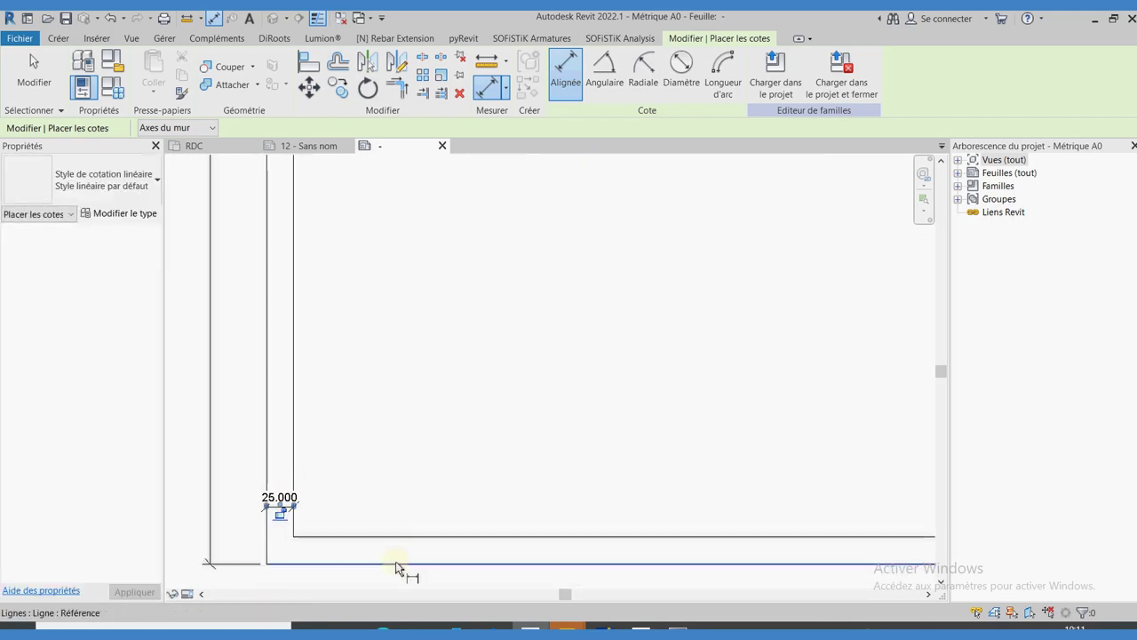
click(402, 563)
click(406, 537)
click(411, 556)
scroll(401, 541, down, 2)
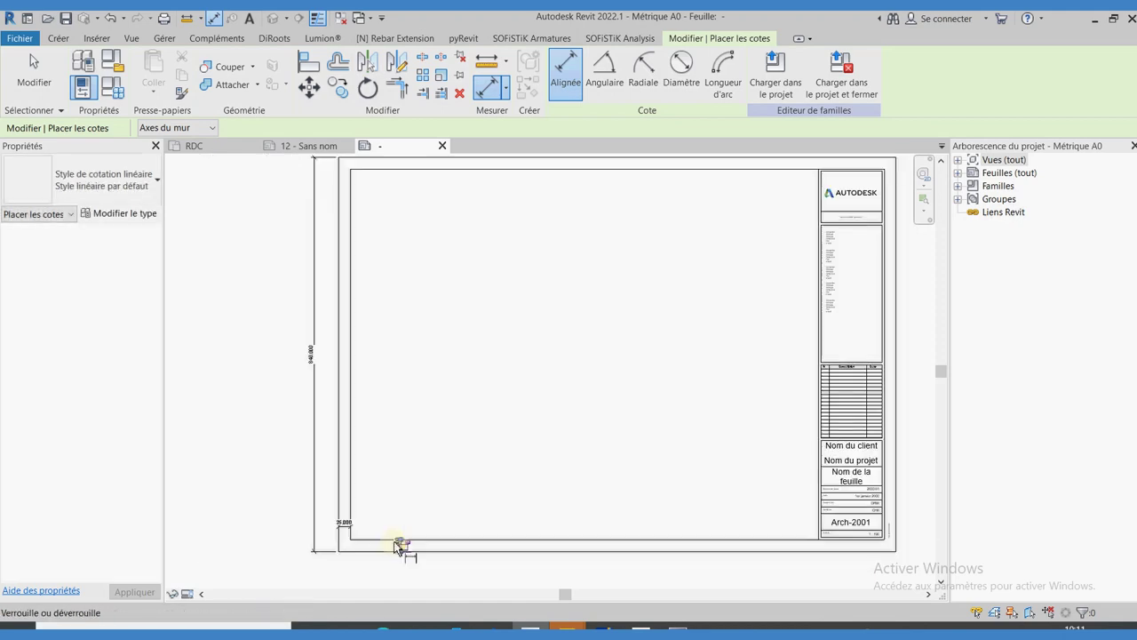
scroll(401, 541, down, 2)
scroll(640, 530, up, 2)
scroll(638, 531, up, 3)
Step: Dimension the right and 25 top frame margins, then end the dimension tool
click(638, 530)
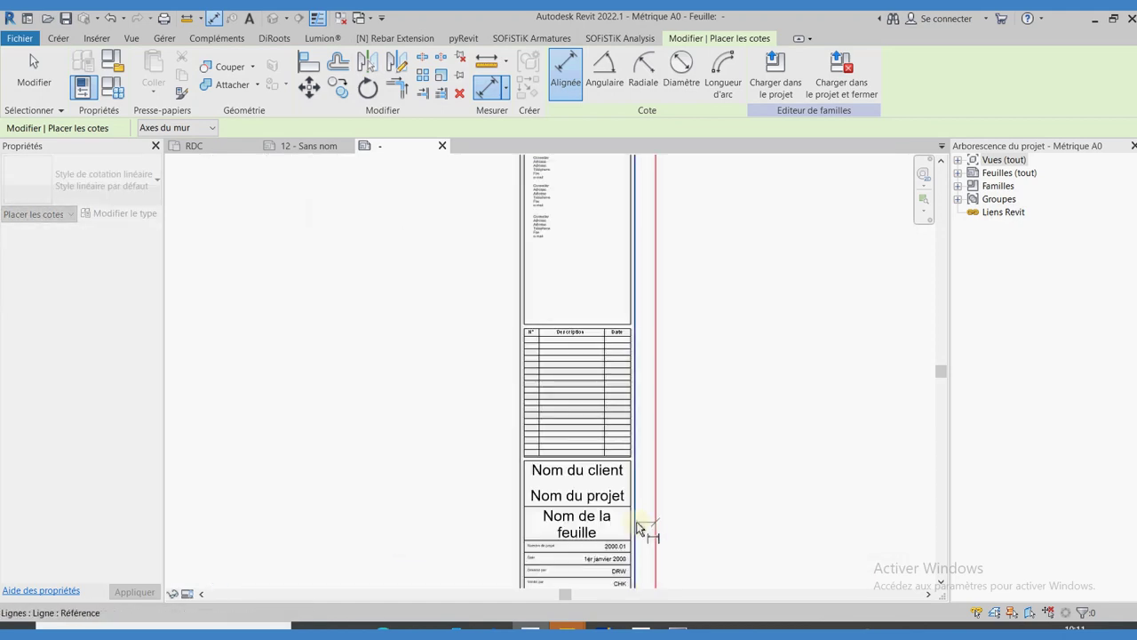
click(636, 530)
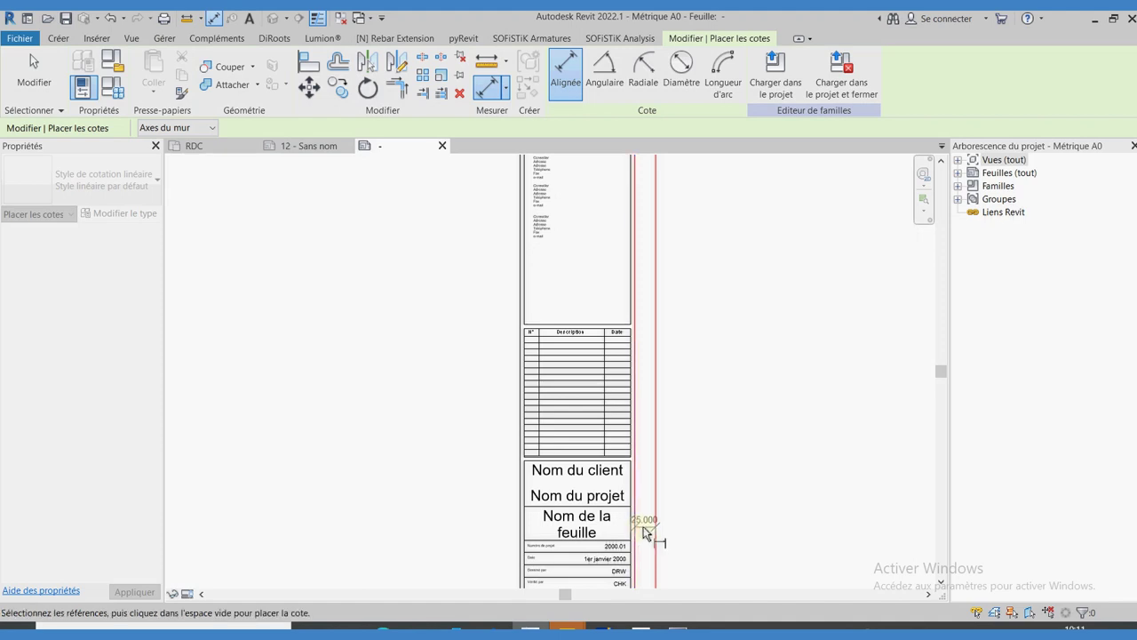
click(644, 526)
scroll(684, 492, down, 3)
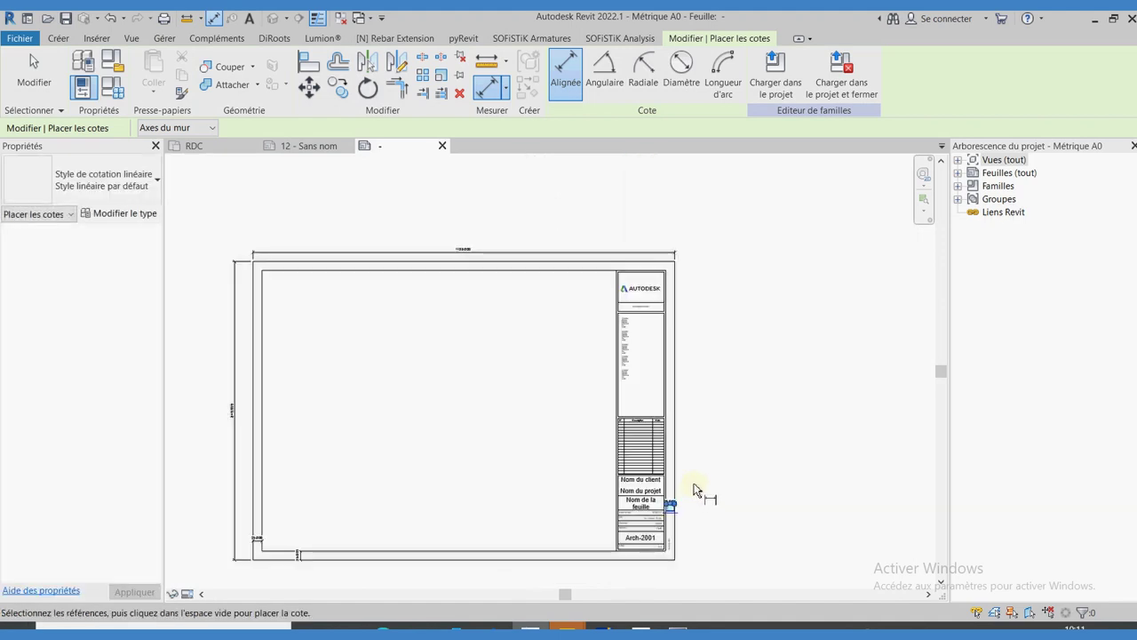
click(412, 269)
scroll(413, 267, up, 3)
click(421, 263)
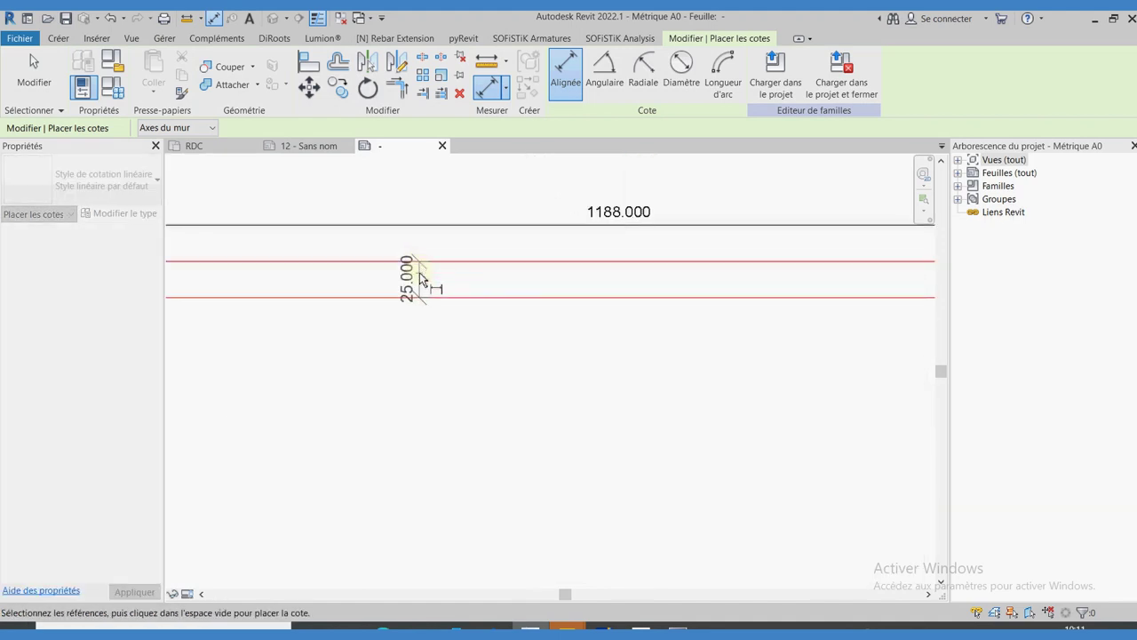
click(423, 273)
scroll(423, 272, down, 1)
scroll(423, 273, down, 1)
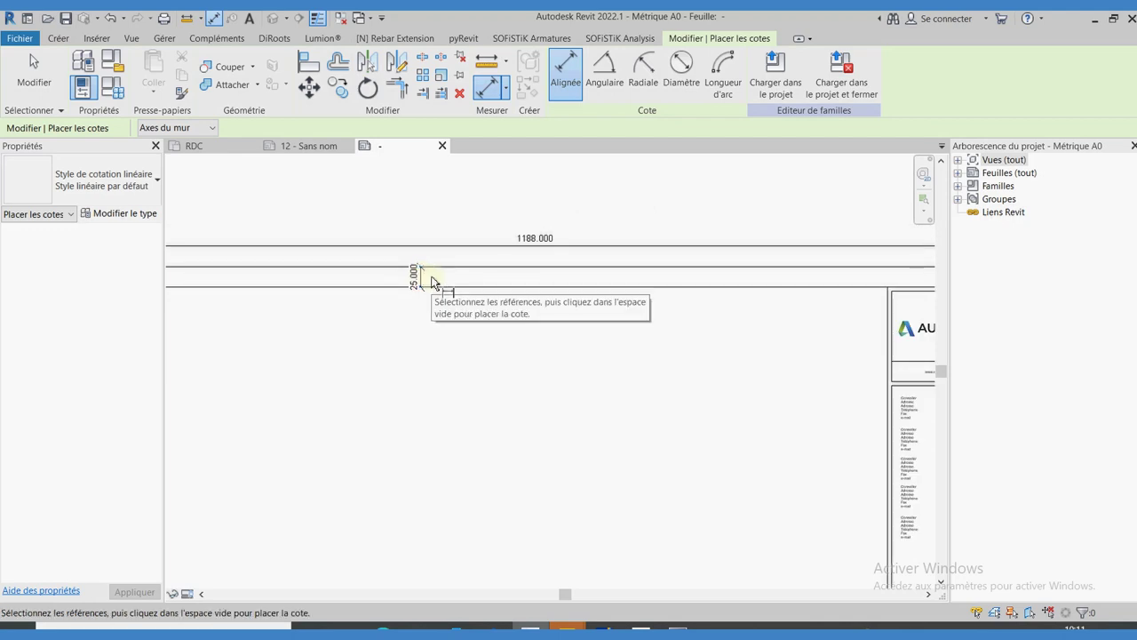
key(Escape)
Step: Label the 1188 width dimension with a new parameter named Largeur
click(464, 249)
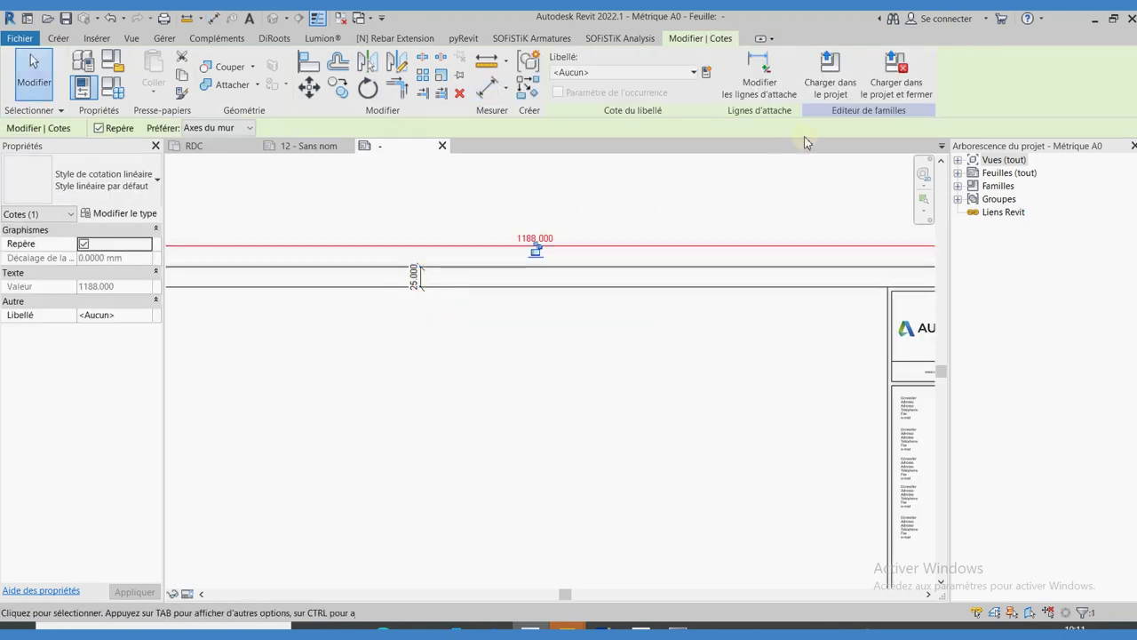
click(707, 72)
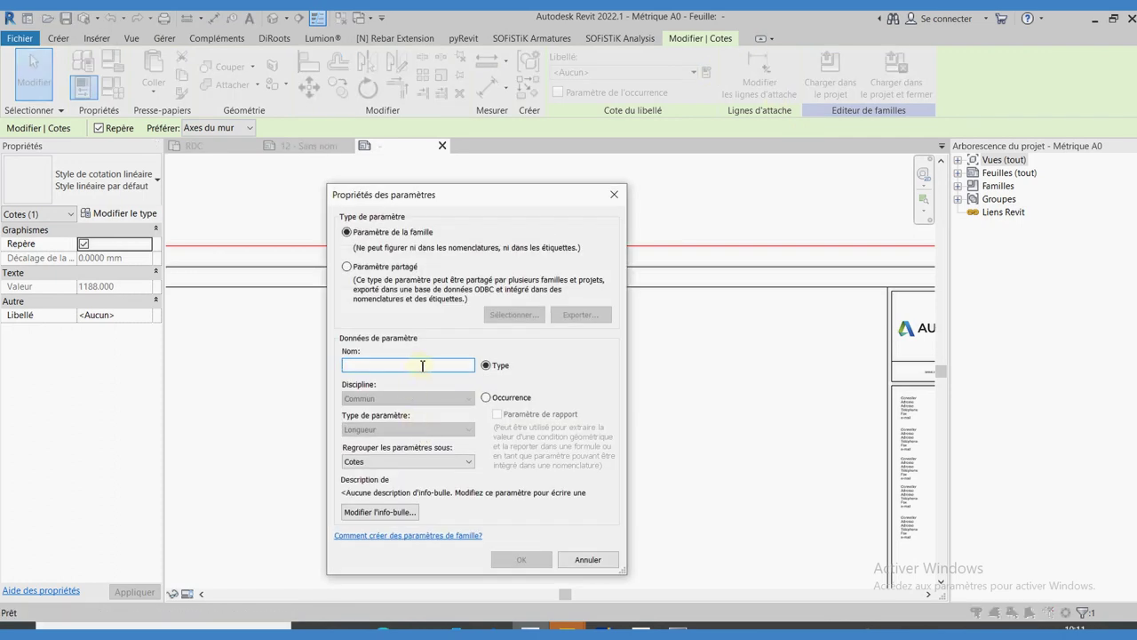
text(Largeur)
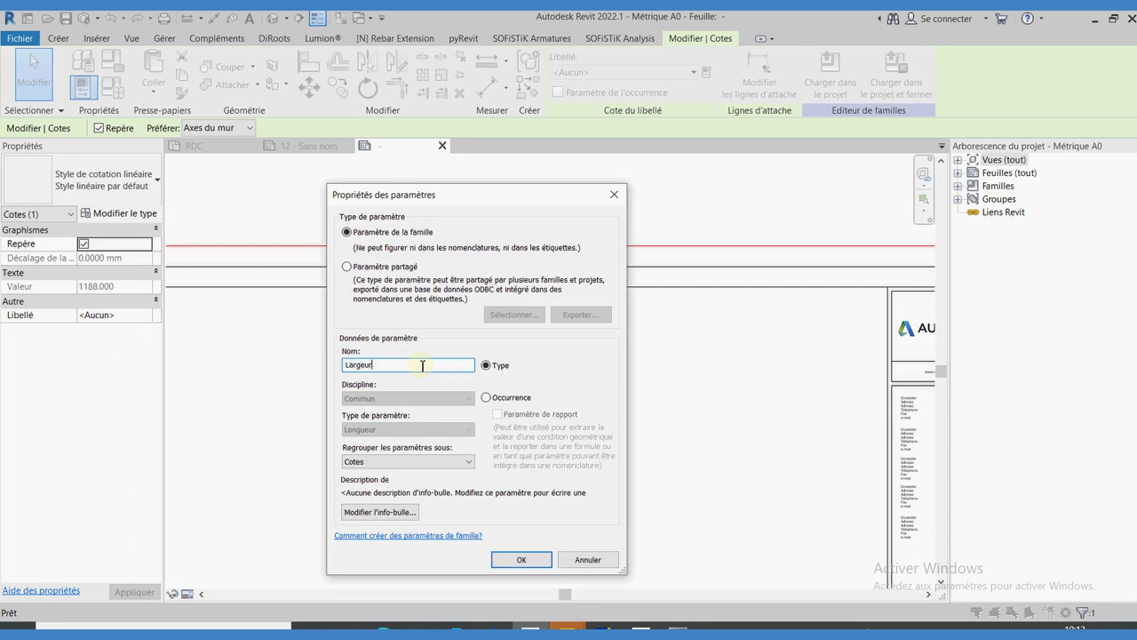
click(520, 560)
scroll(497, 291, down, 3)
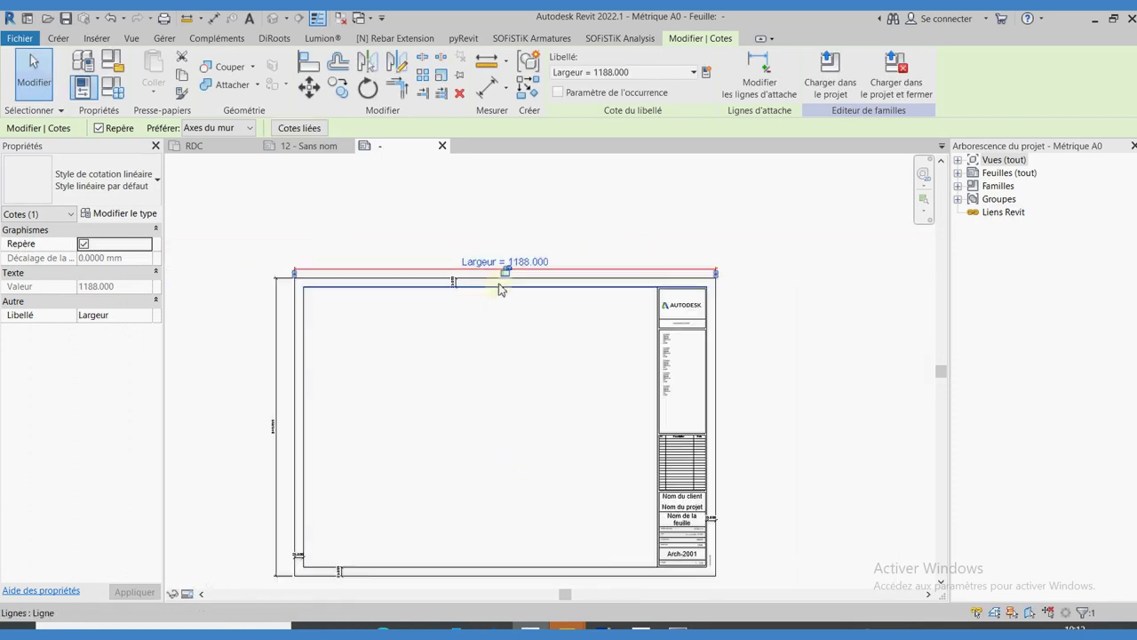
scroll(393, 368, down, 1)
scroll(350, 411, up, 1)
Step: Label the 840 height dimension with a new parameter named Profondeur
click(346, 411)
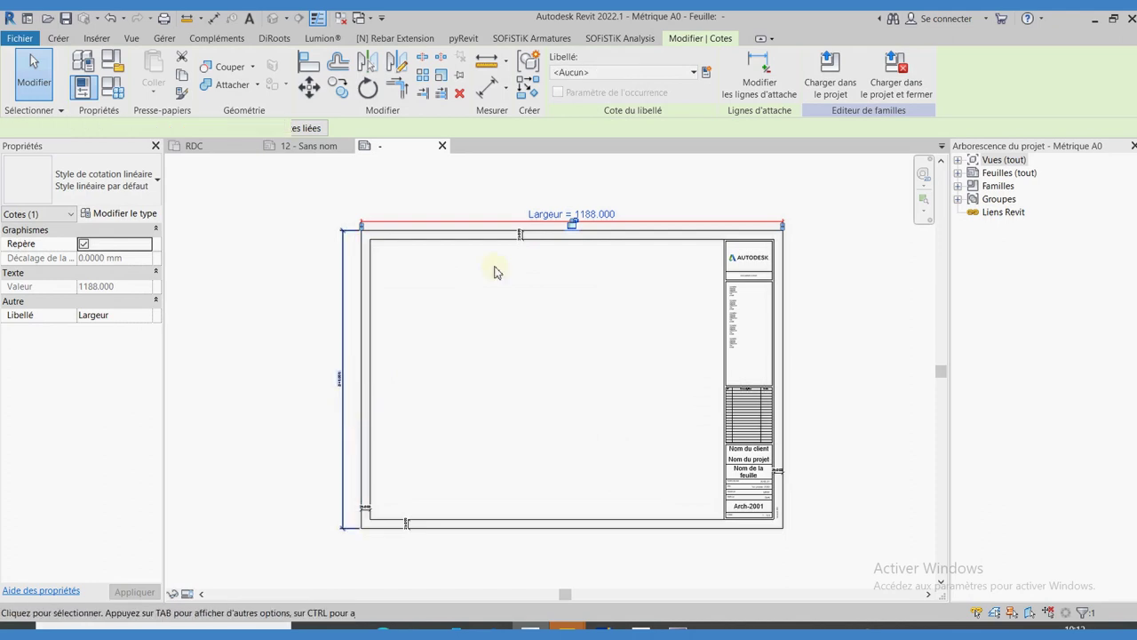
click(706, 72)
text(Pr)
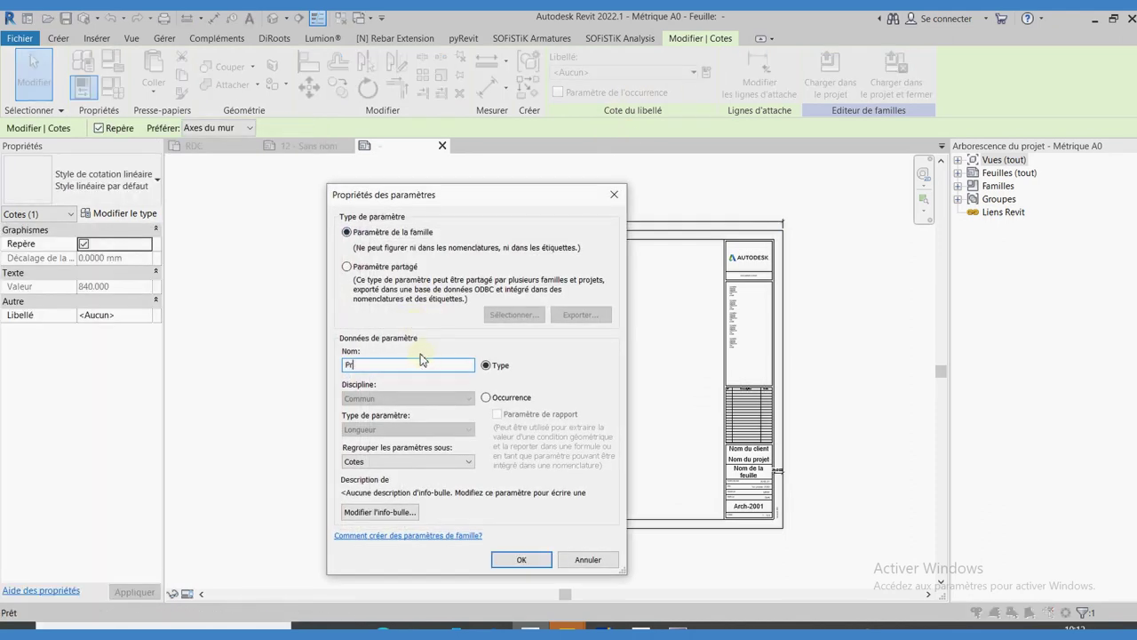
text(r)
click(522, 560)
scroll(502, 484, up, 5)
Step: Link the 25 frame offset dimensions to a new parameter 'Epaisseur du cadre'
ctrl+click(493, 471)
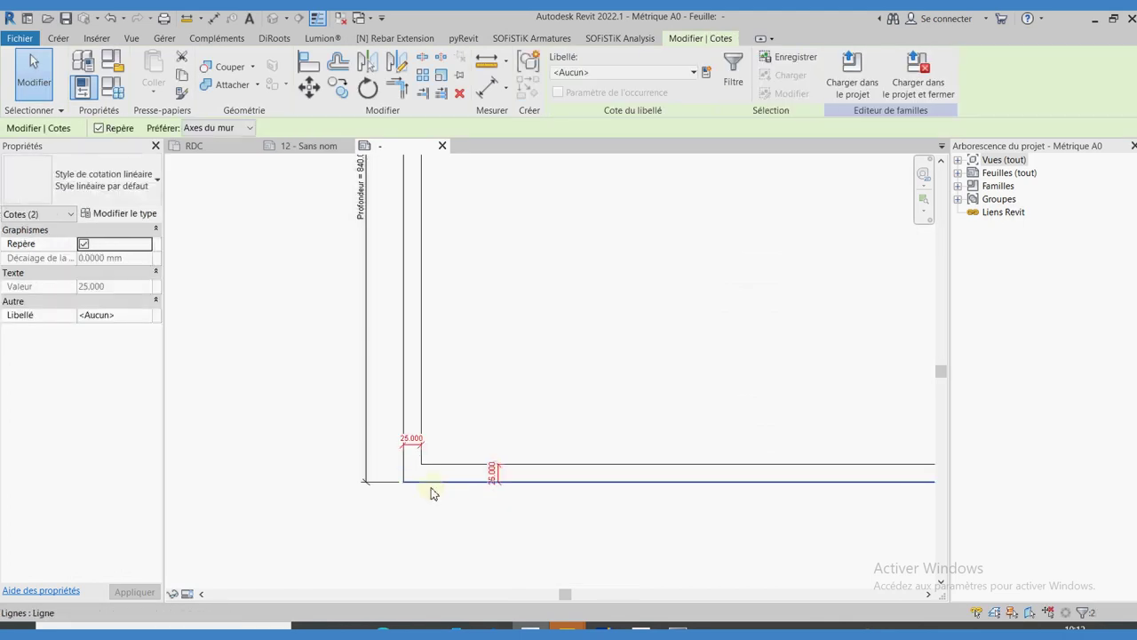
scroll(432, 495, down, 3)
scroll(431, 495, down, 2)
scroll(605, 487, up, 5)
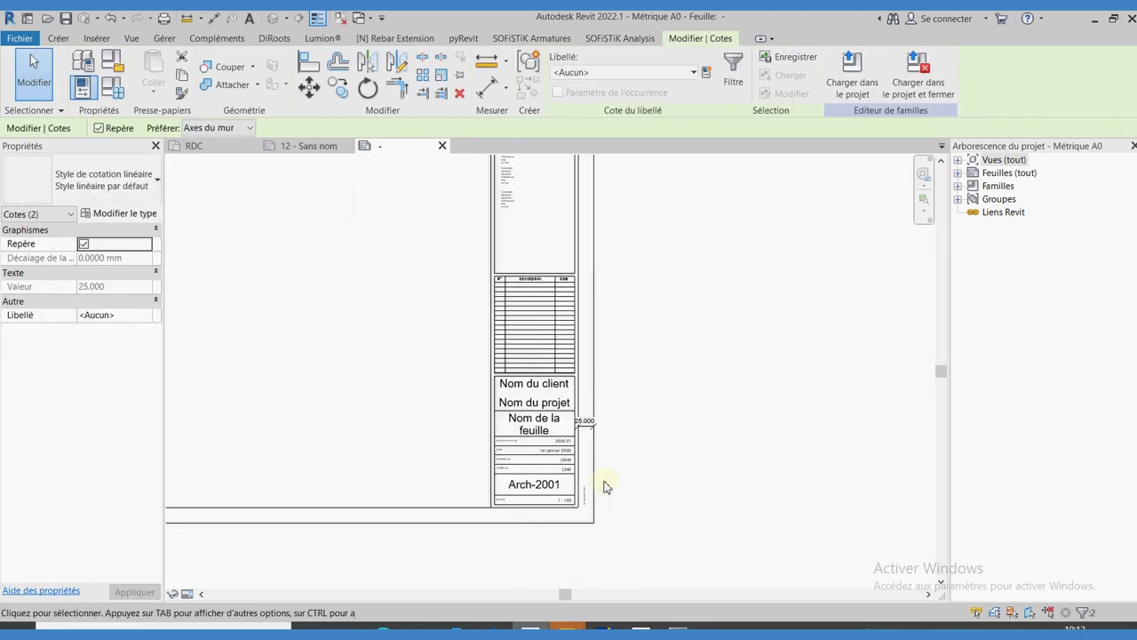
ctrl+click(591, 436)
scroll(630, 481, down, 3)
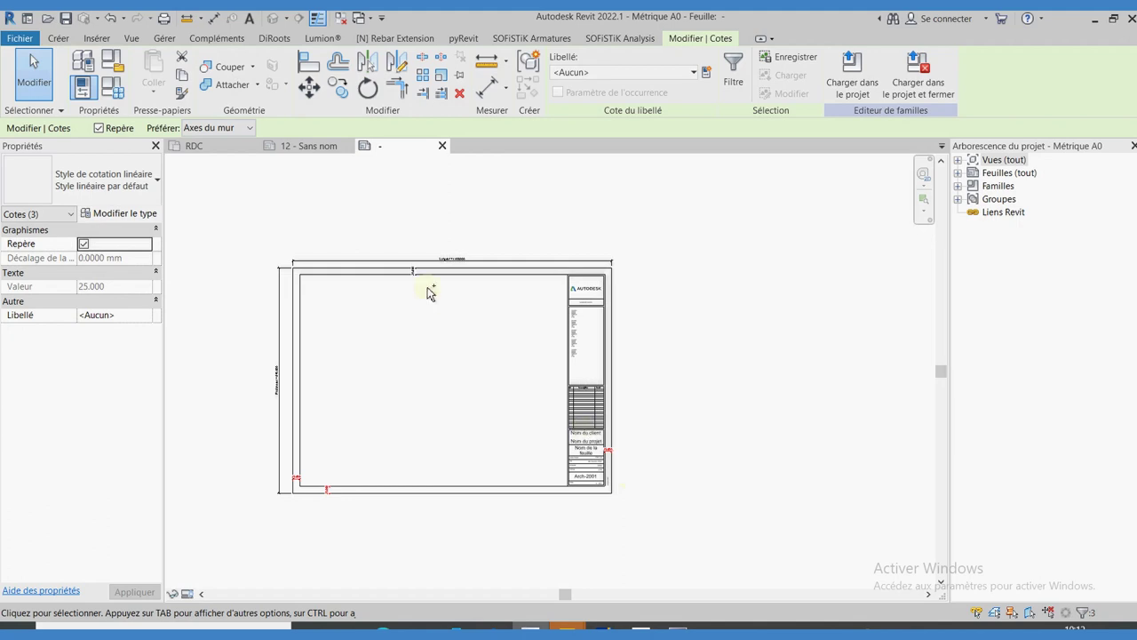
scroll(414, 272, up, 5)
scroll(414, 281, up, 1)
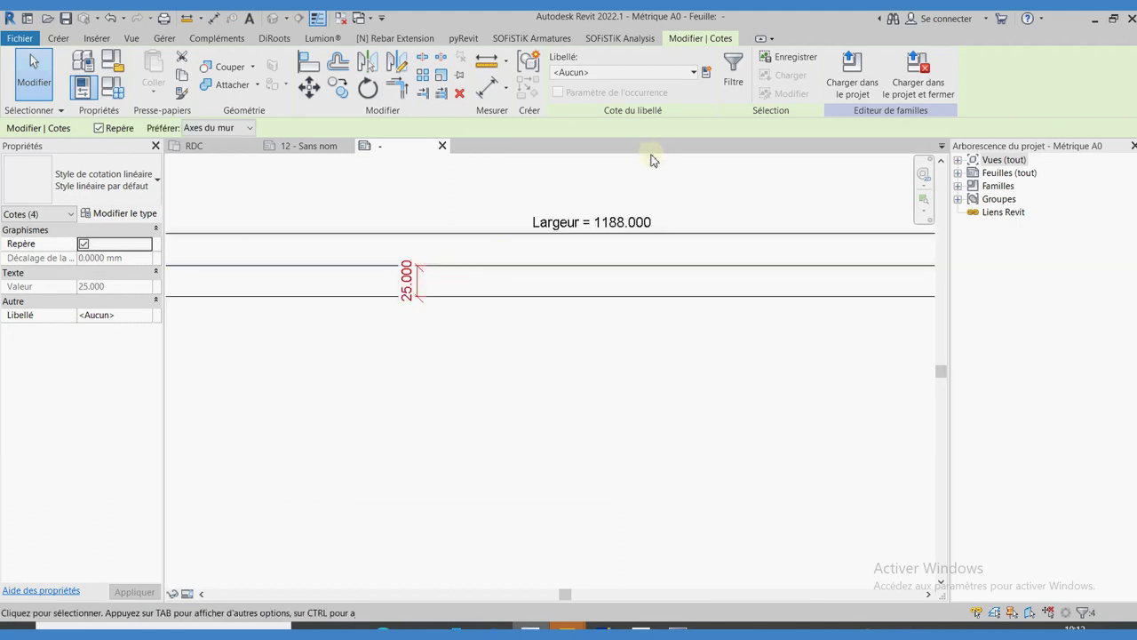
click(706, 72)
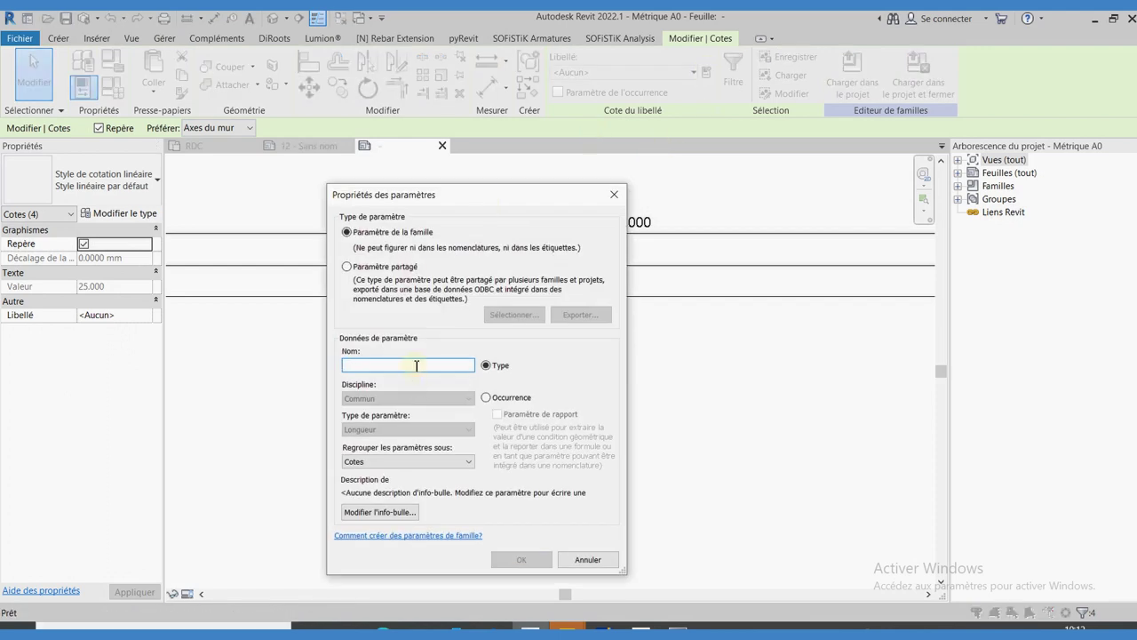
text(Epaisseur d)
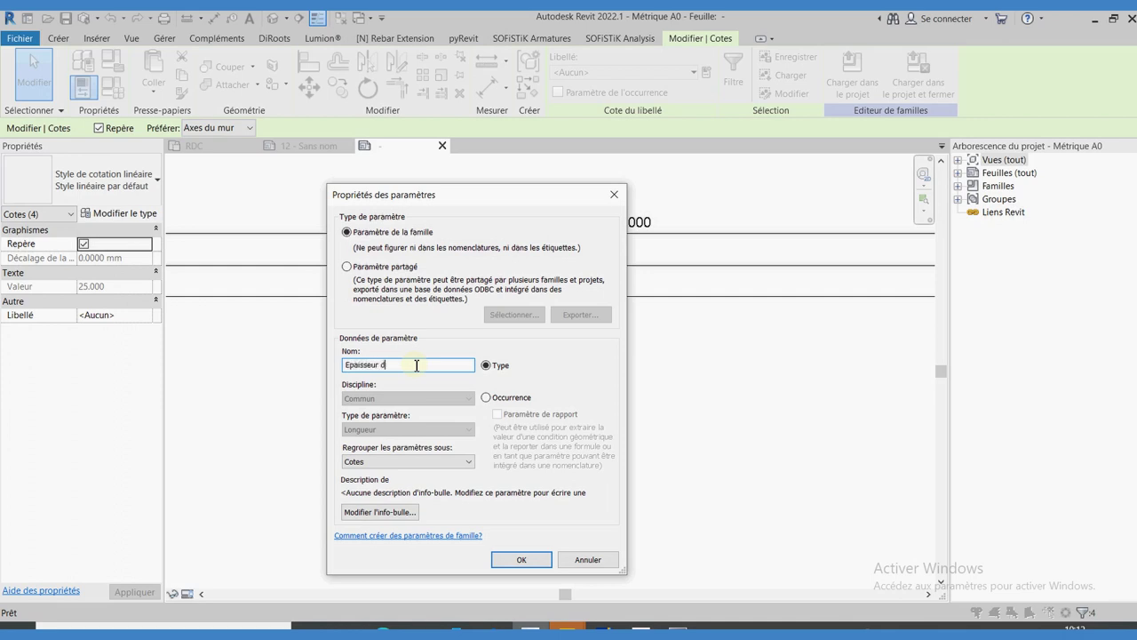
text(adre)
click(522, 560)
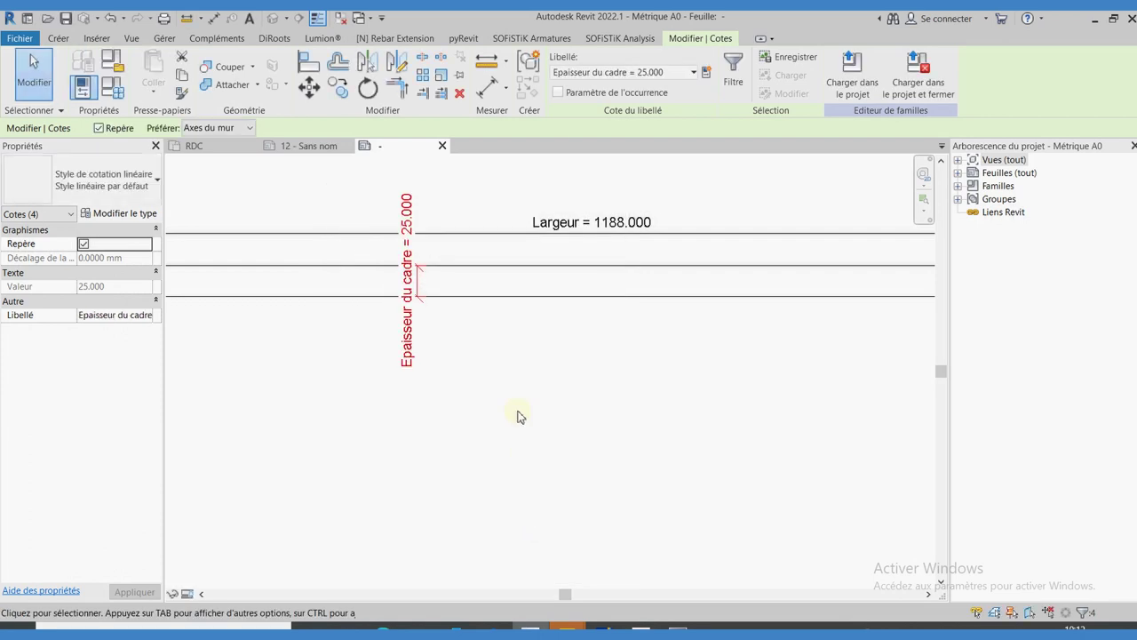
scroll(519, 396, down, 5)
scroll(631, 539, down, 2)
click(631, 539)
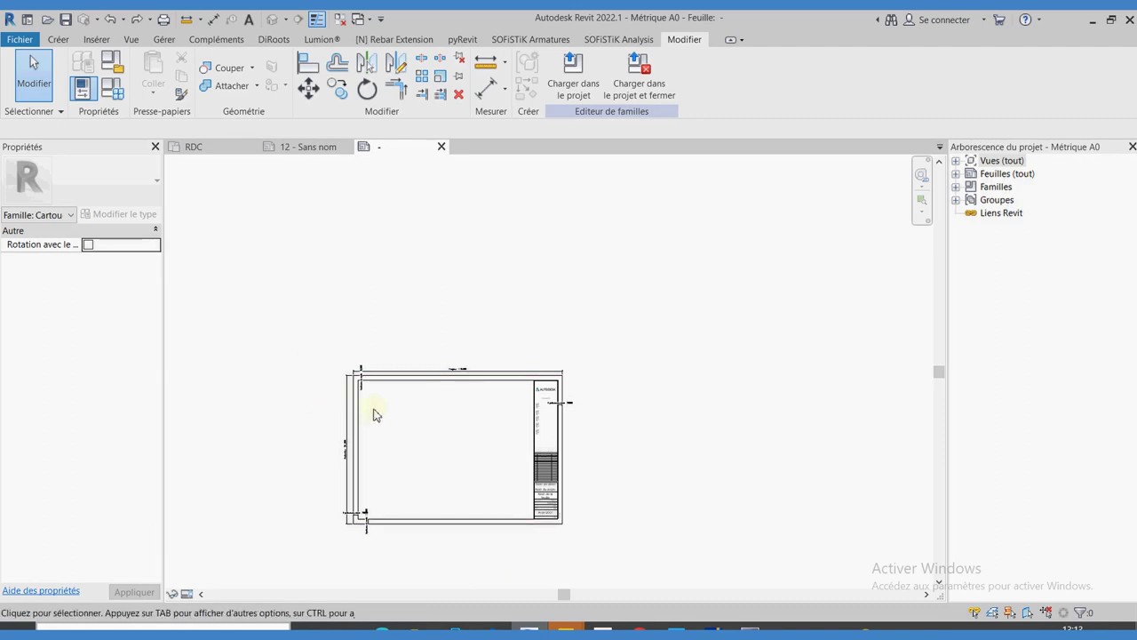
Step: Set Epaisseur du cadre to 10 in the family types dialog and confirm
scroll(373, 414, up, 3)
scroll(376, 411, up, 3)
click(112, 86)
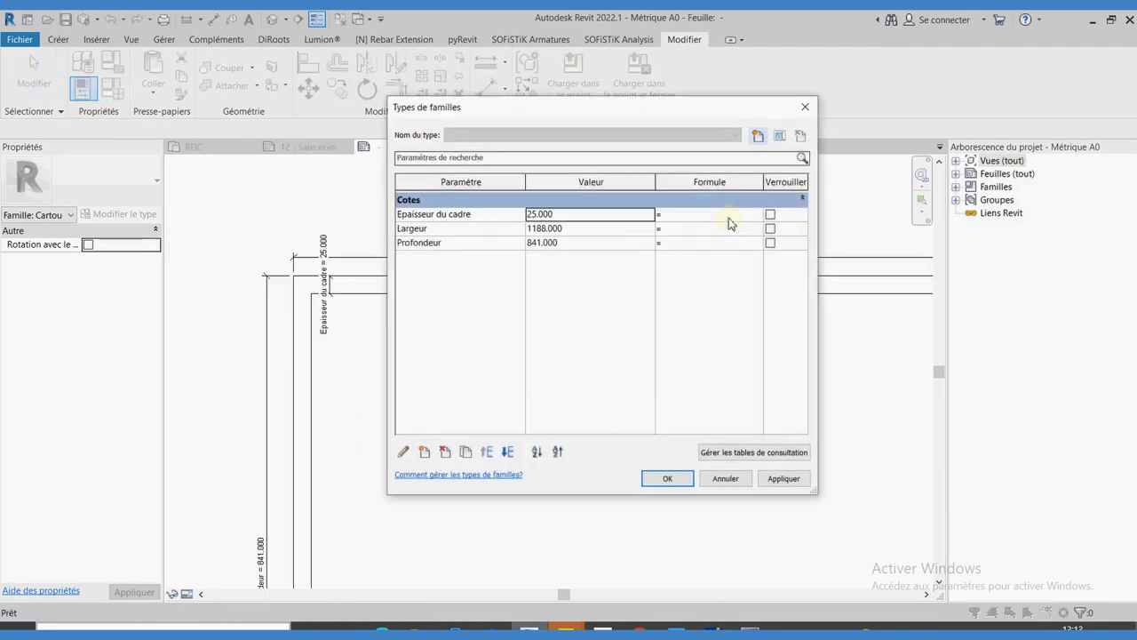
drag(599, 115, 738, 154)
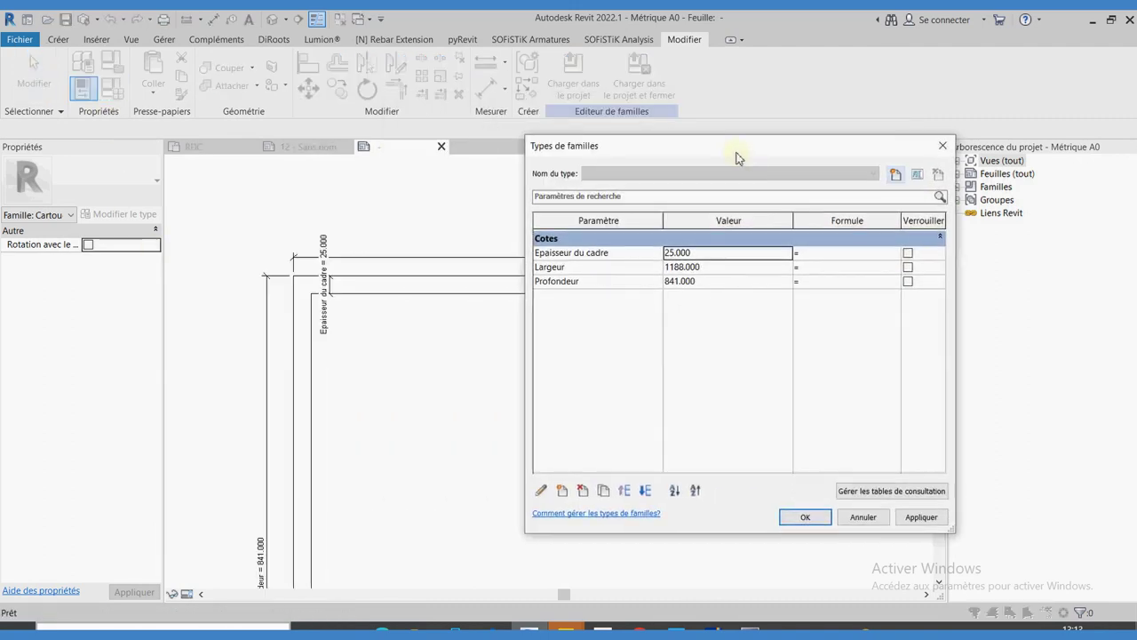
click(717, 256)
text(10)
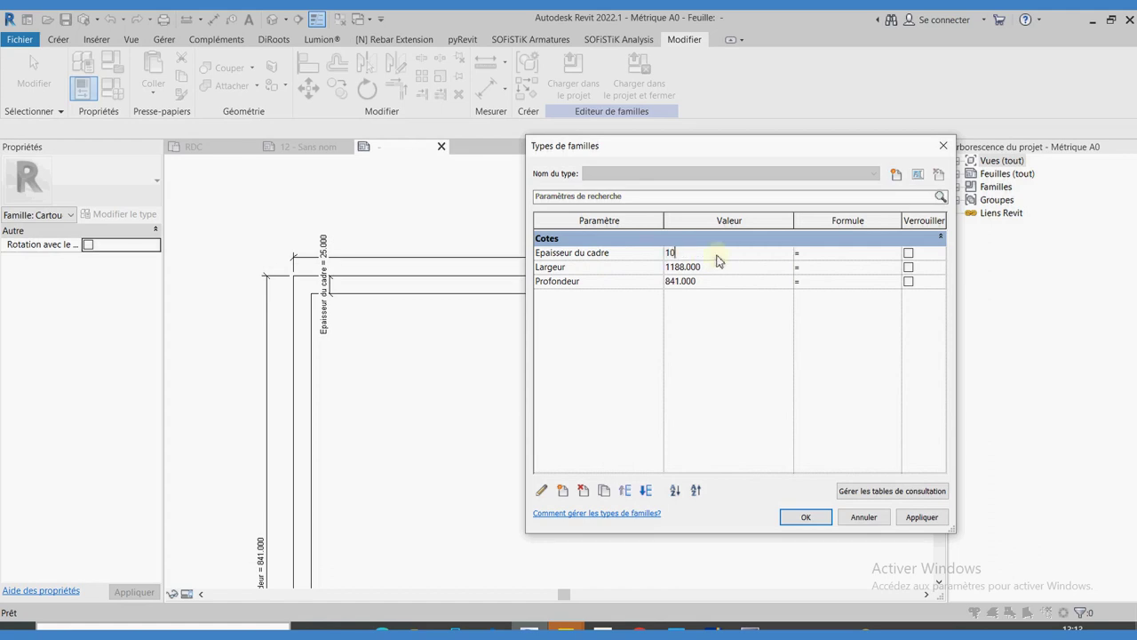
click(809, 522)
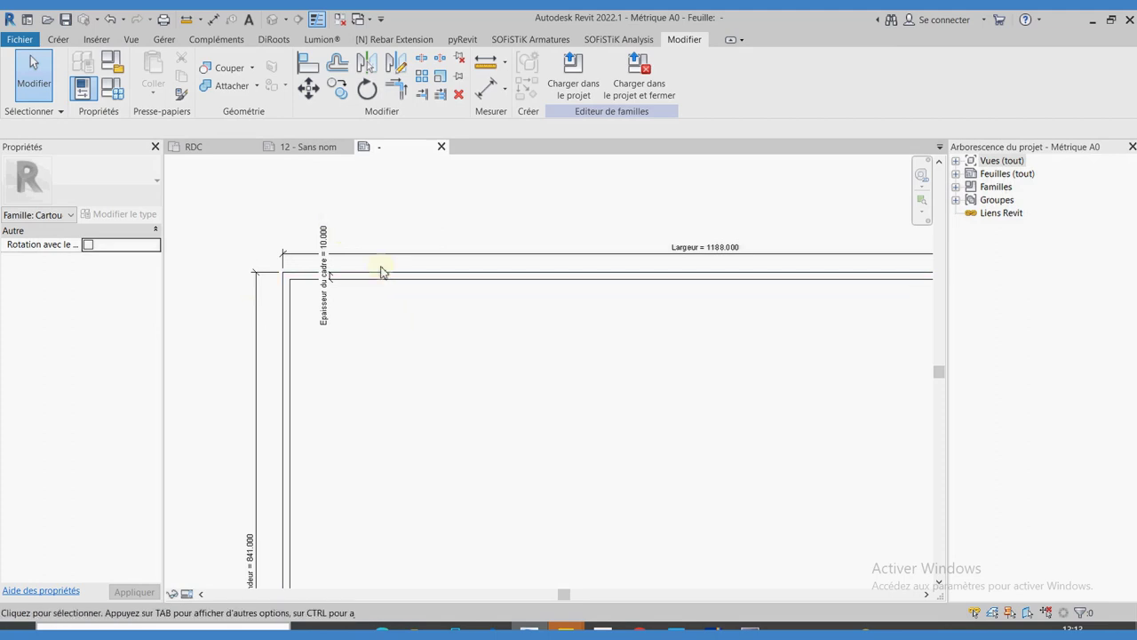
scroll(382, 271, down, 1)
scroll(382, 271, down, 2)
scroll(382, 271, down, 1)
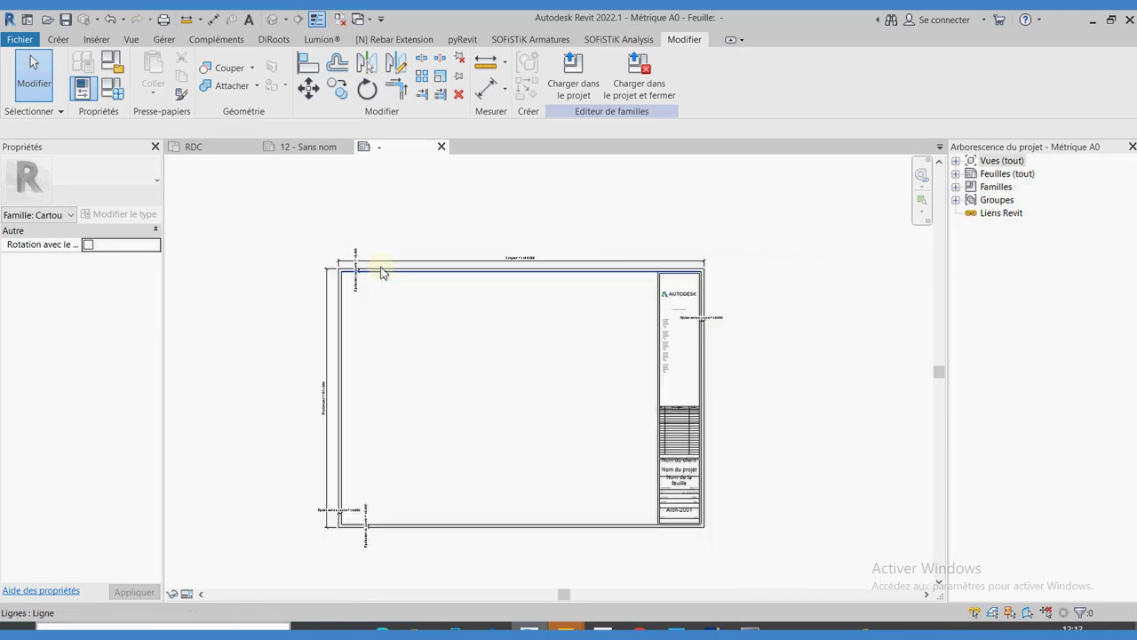
Step: Create two new title block types named A0 and A1
click(113, 87)
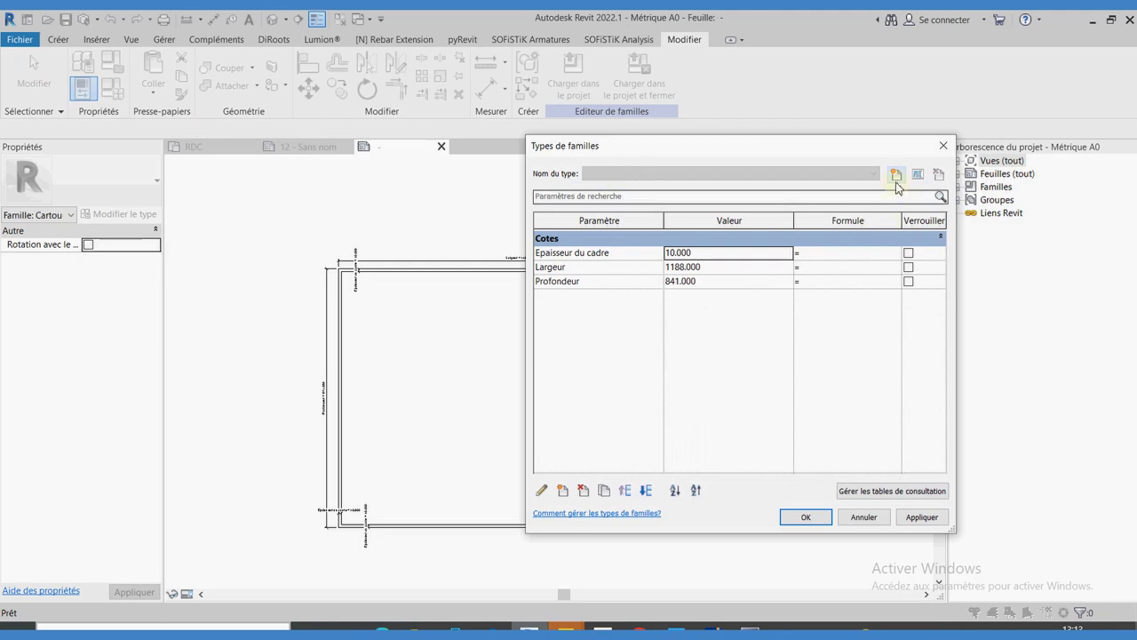
click(895, 177)
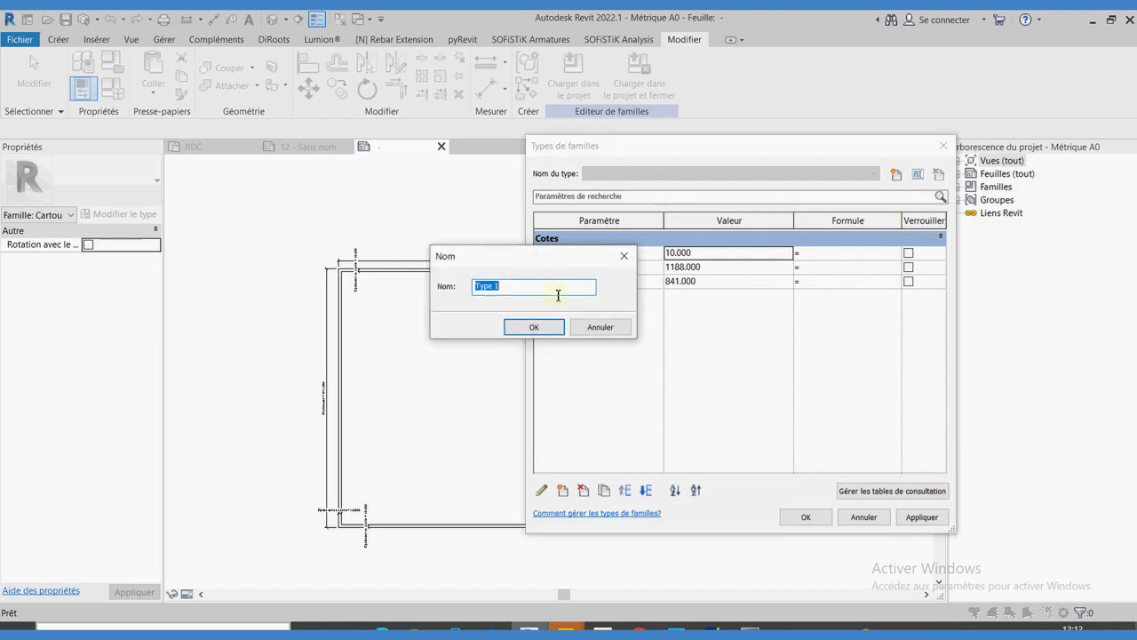
text(A0)
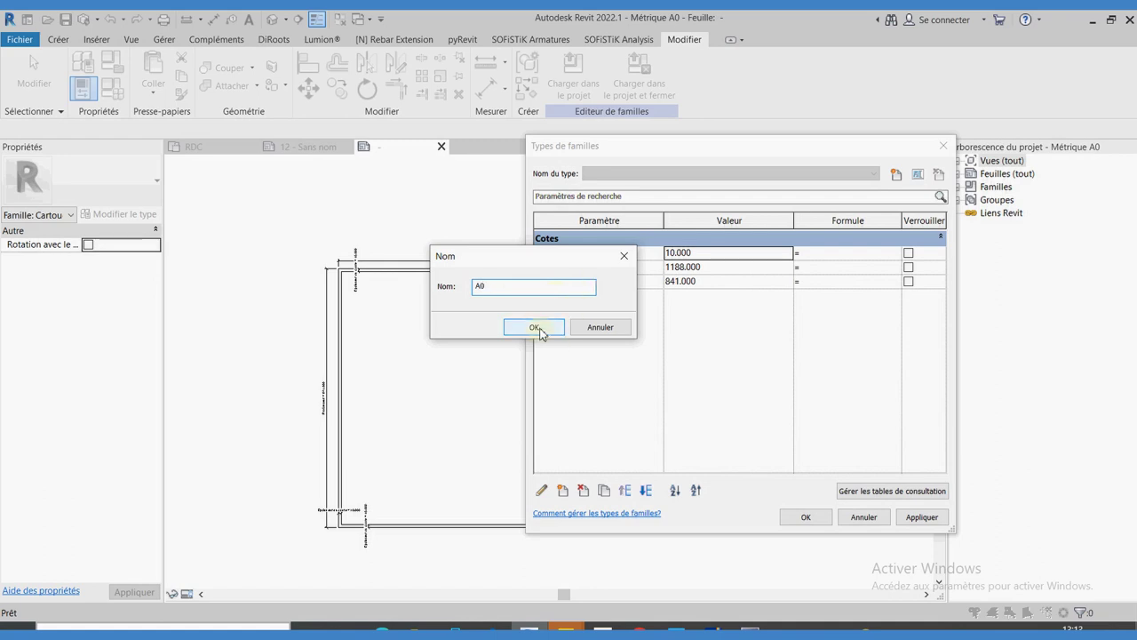
click(535, 327)
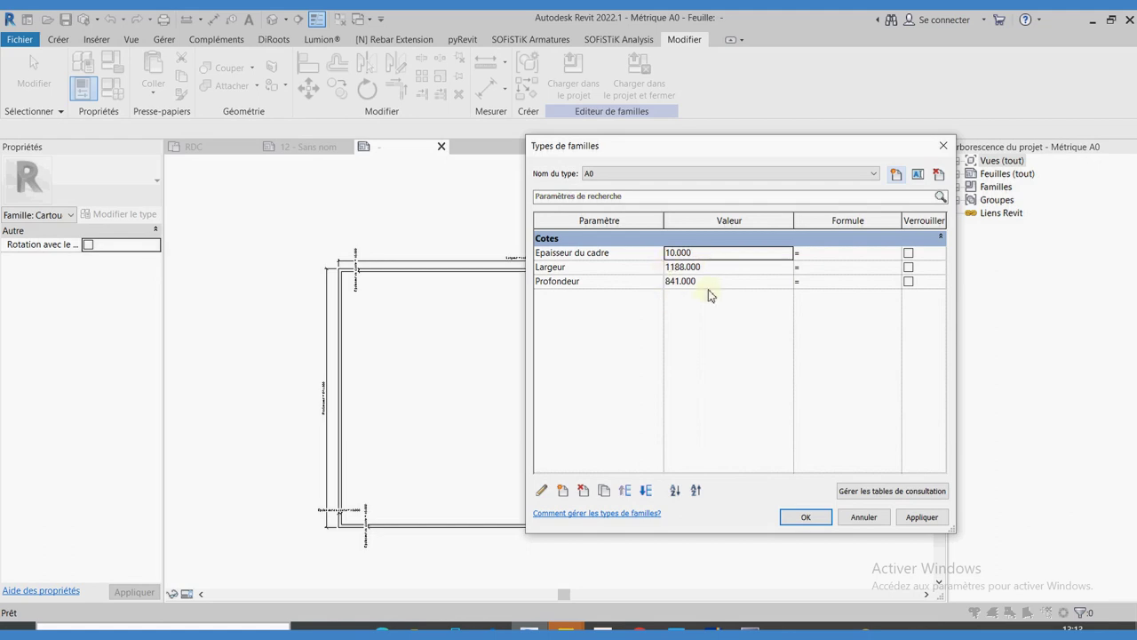
click(897, 174)
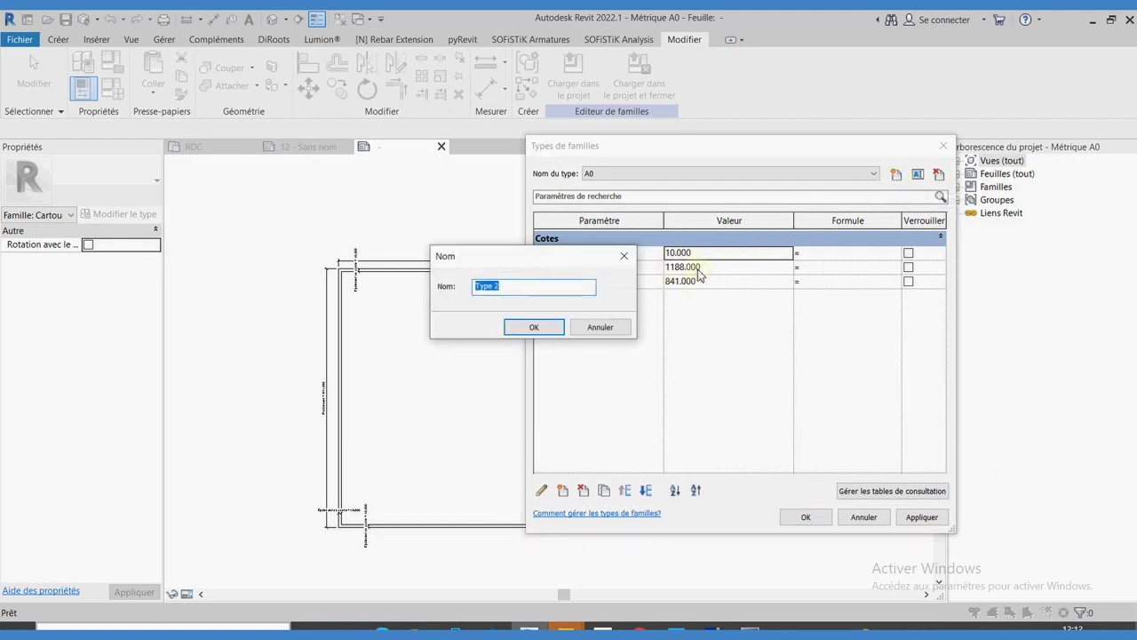
text(A1)
click(525, 327)
Step: Check the reference paper sizes and clear A1's Largeur value to replace it with 594
click(709, 285)
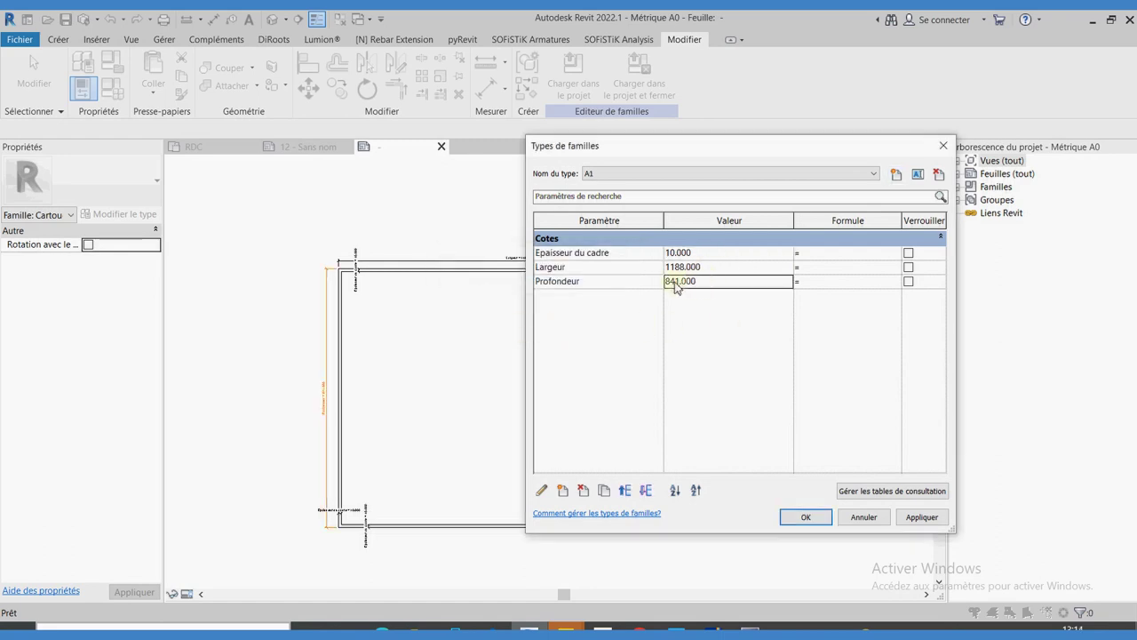
drag(711, 281, 661, 282)
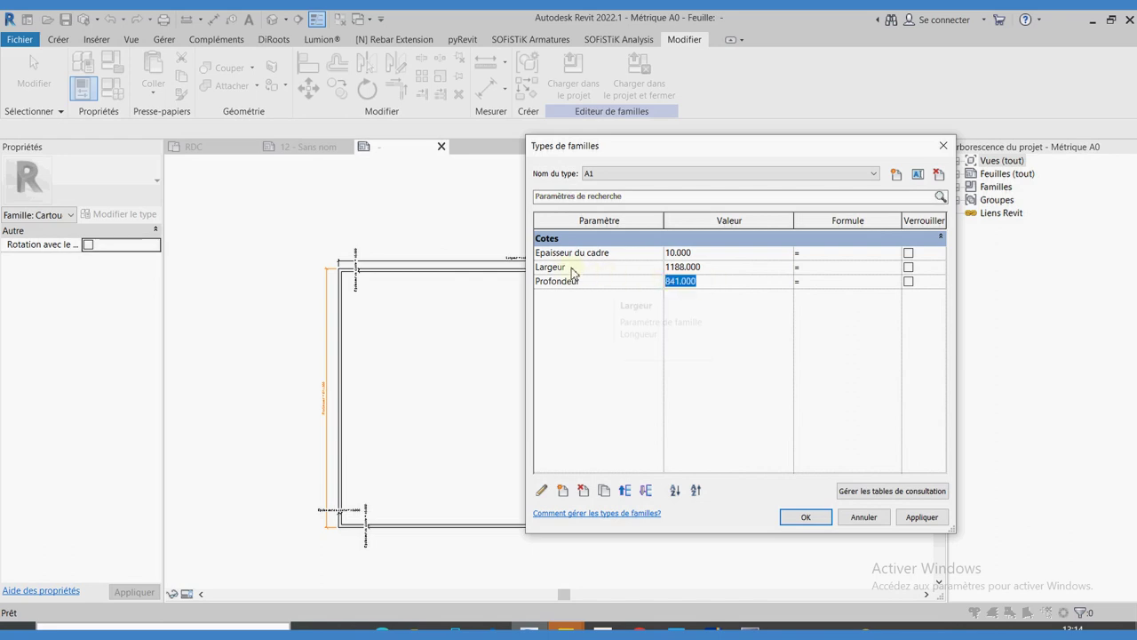
click(702, 266)
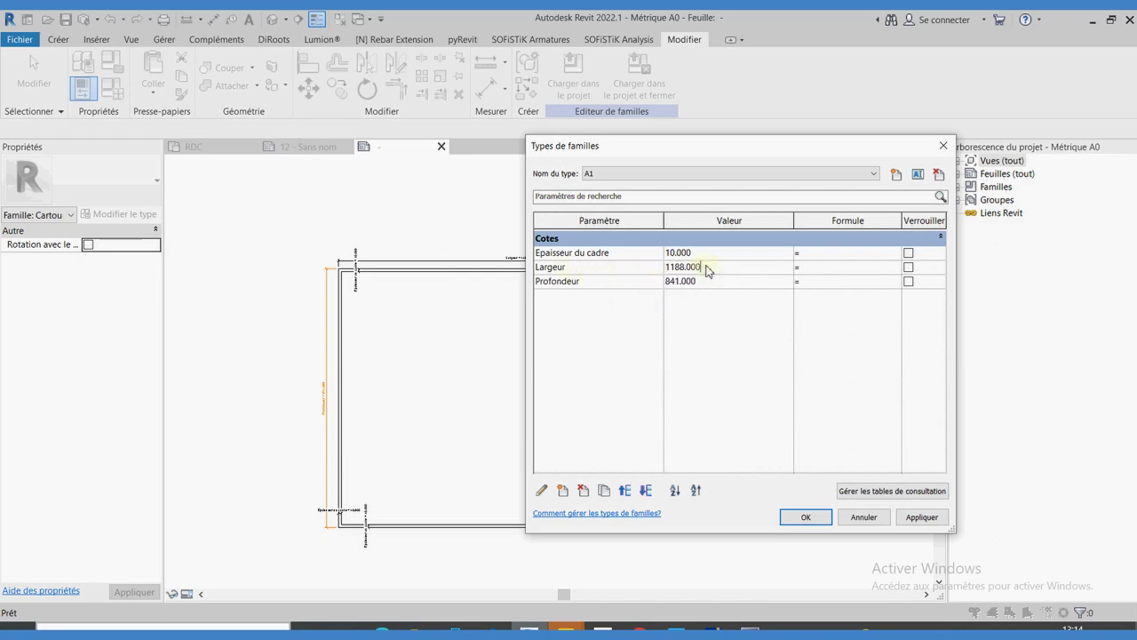
click(676, 629)
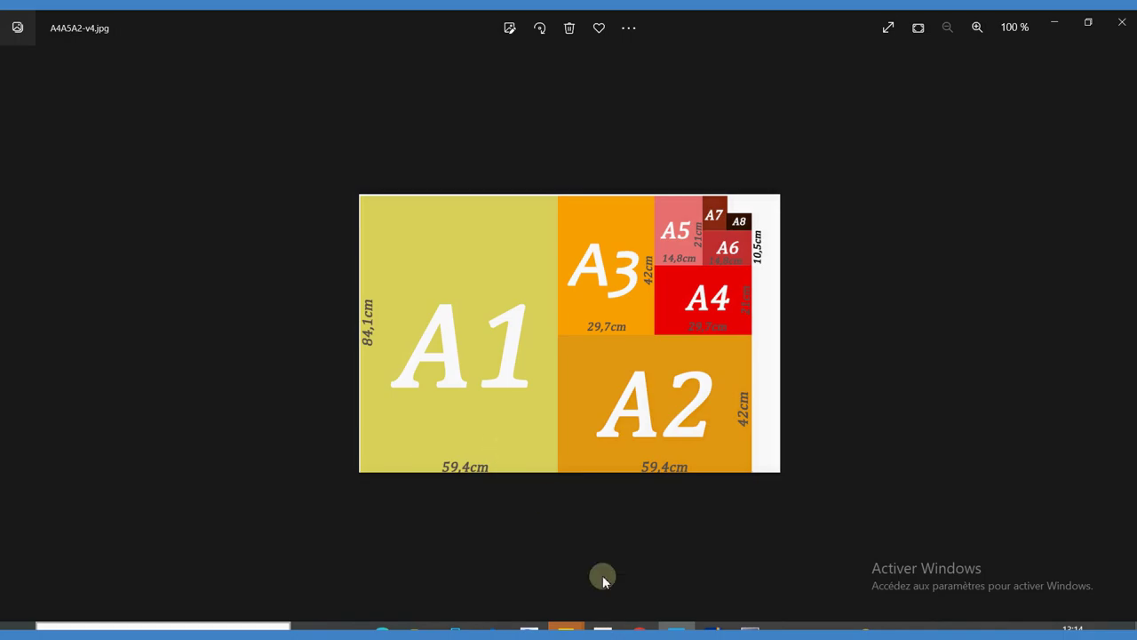
click(530, 629)
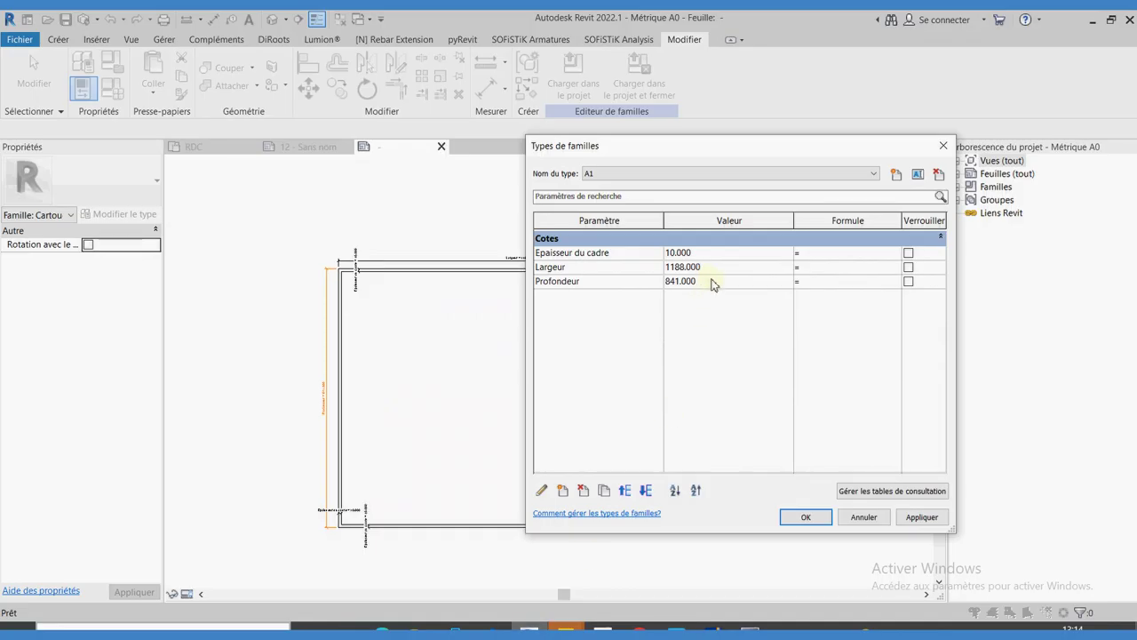
drag(712, 267, 667, 266)
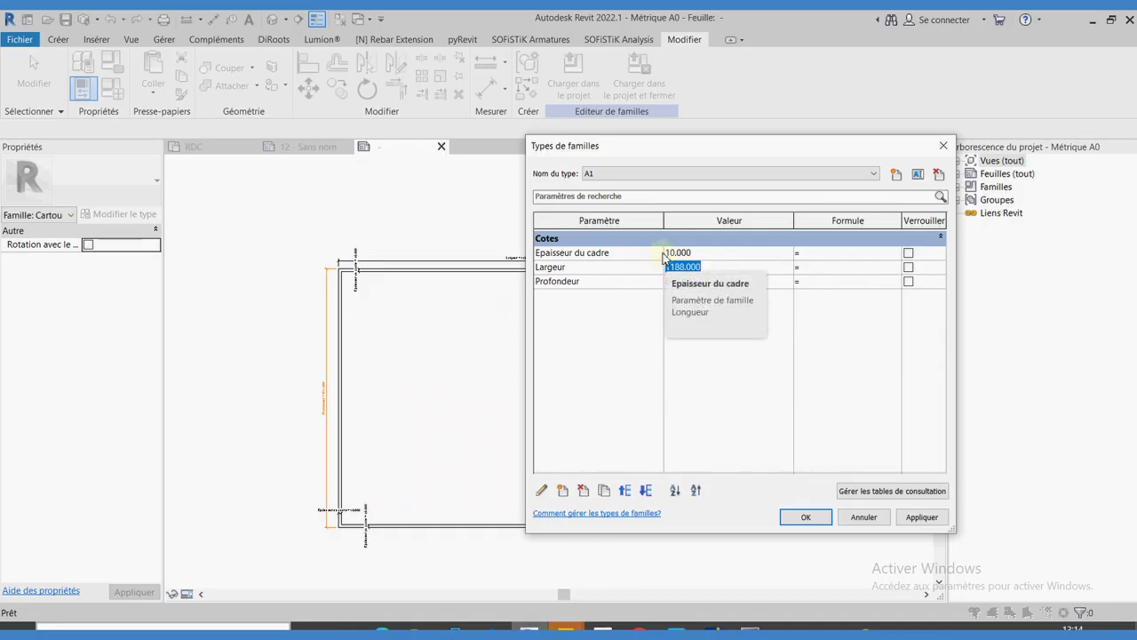
key(BackSpace)
text(594)
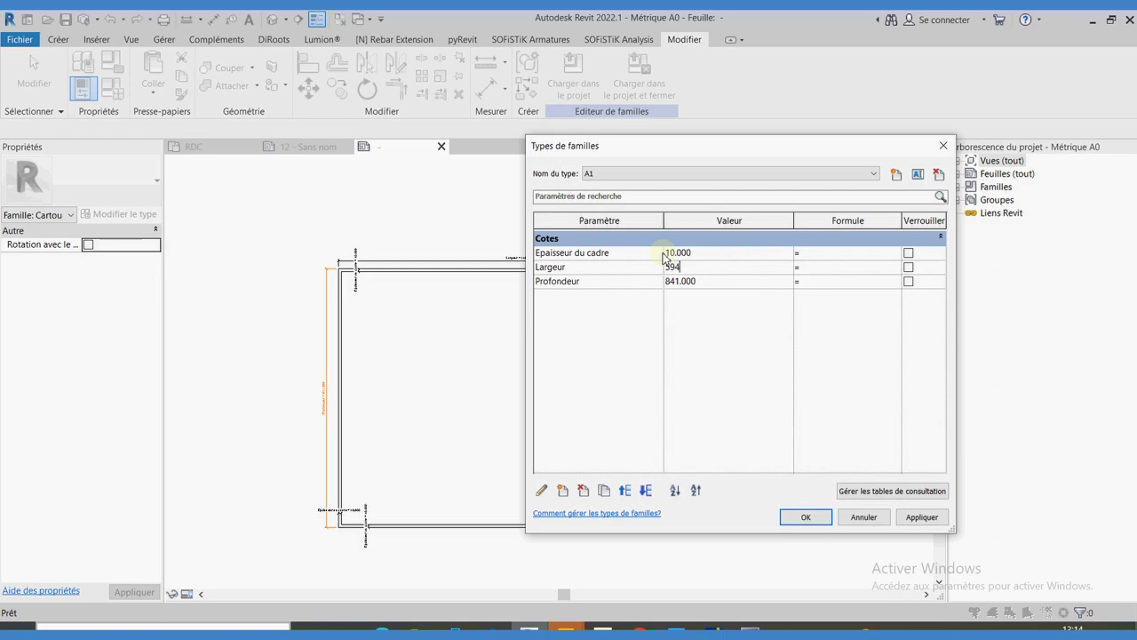
Step: Apply A1's 594 width, then add a new title block type named A2
click(806, 518)
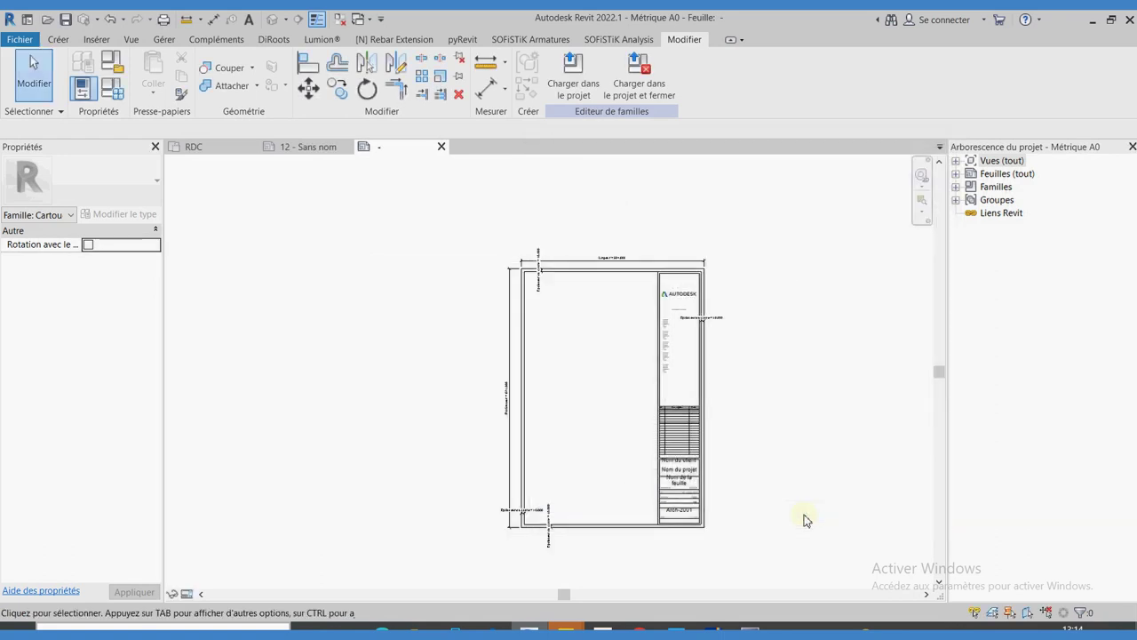
click(120, 100)
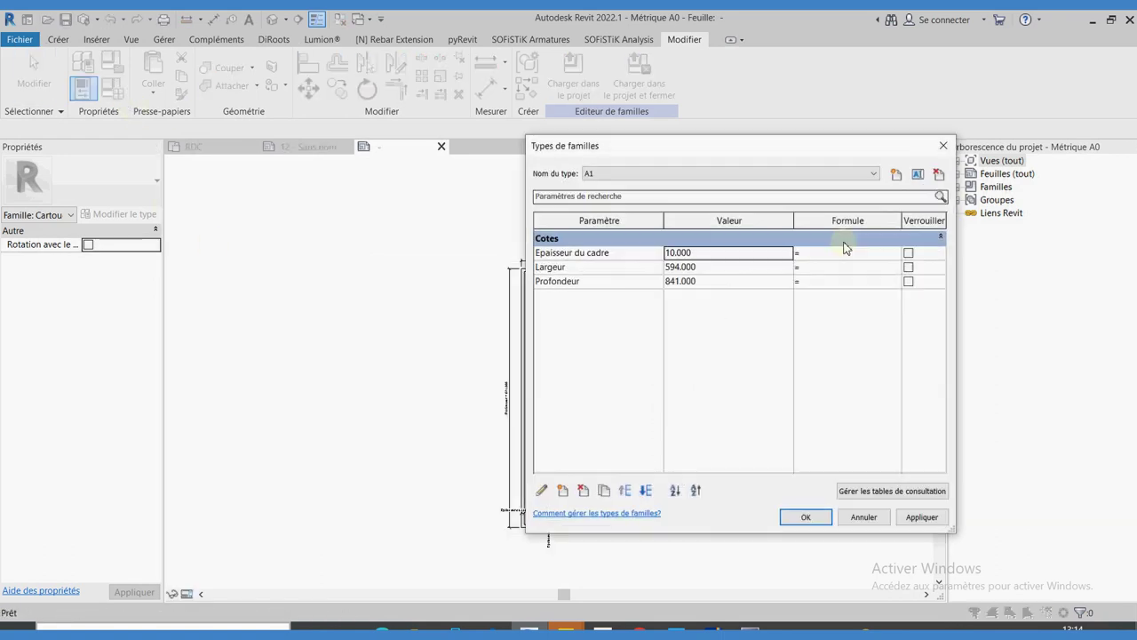
click(896, 174)
text(A)
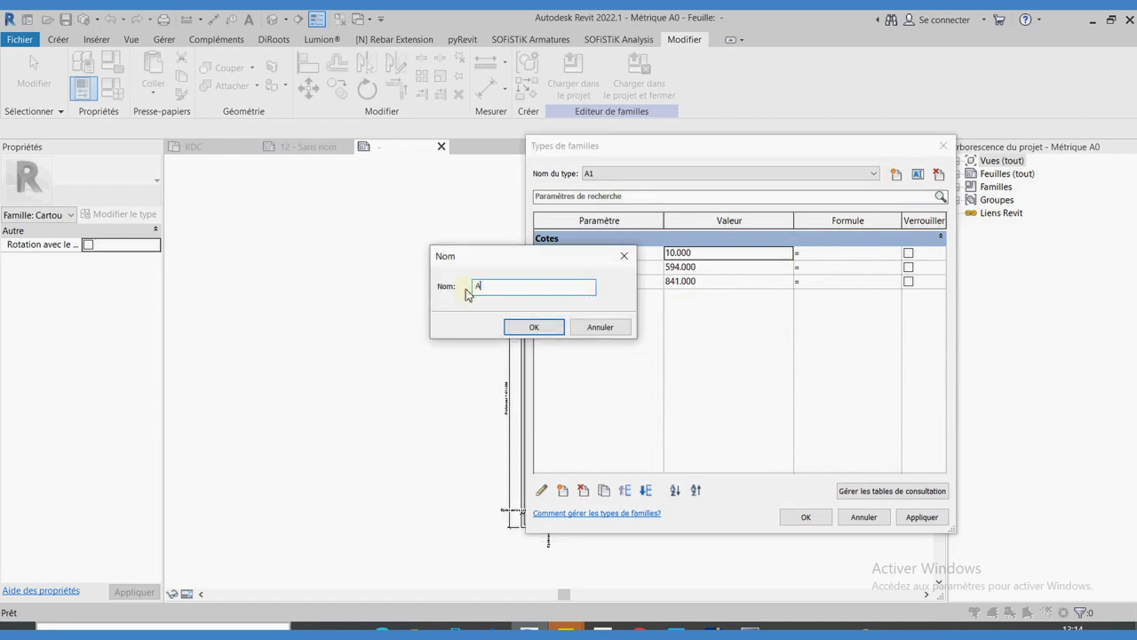
text(2)
click(533, 326)
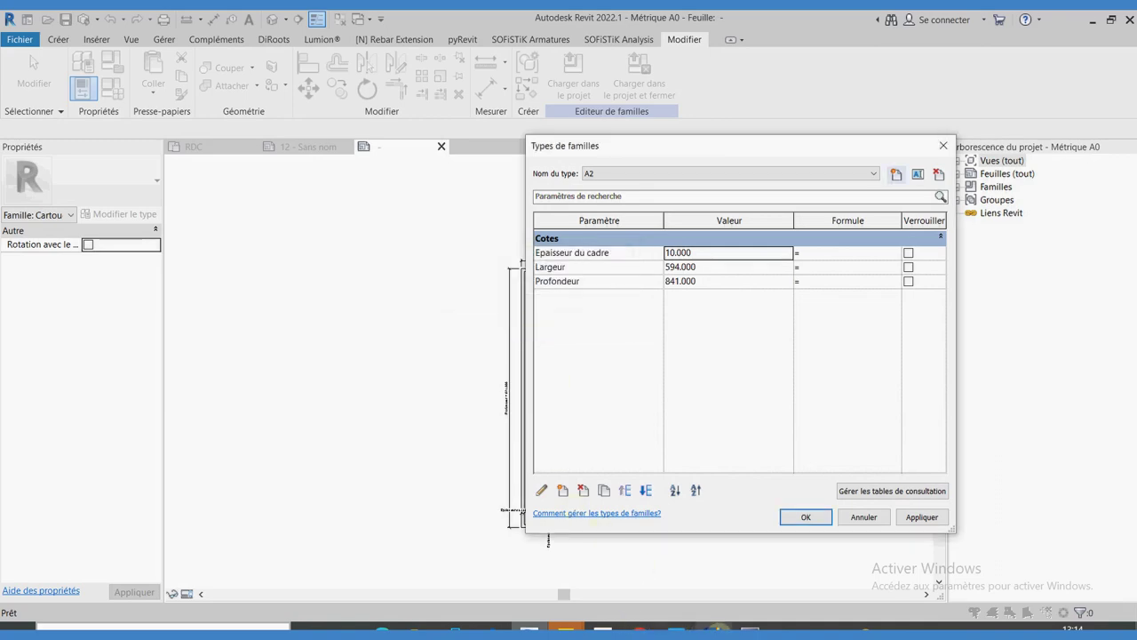
Step: Set the A2 type's Profondeur to 420 after checking paper sizes, and apply it
click(677, 629)
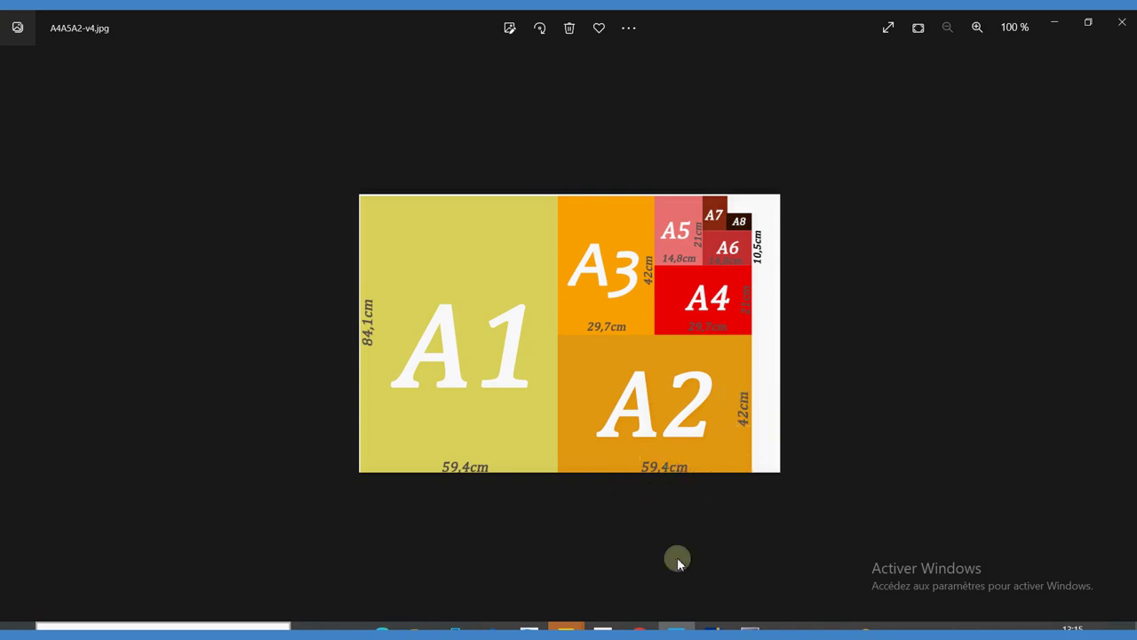
mouse_move(566, 631)
click(569, 589)
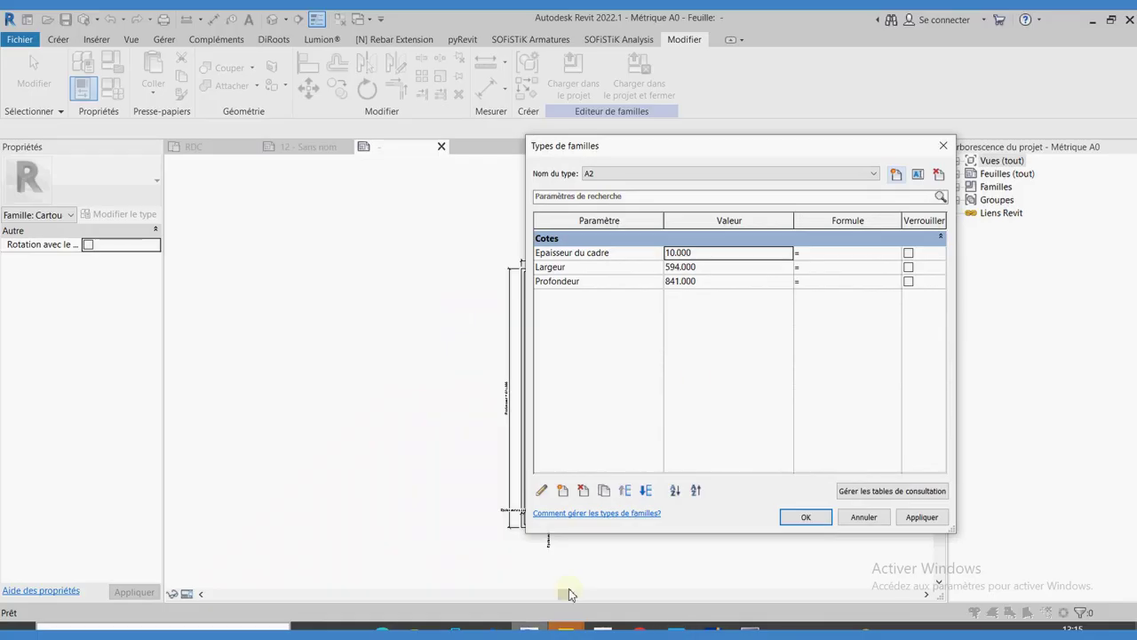
click(709, 282)
text(420)
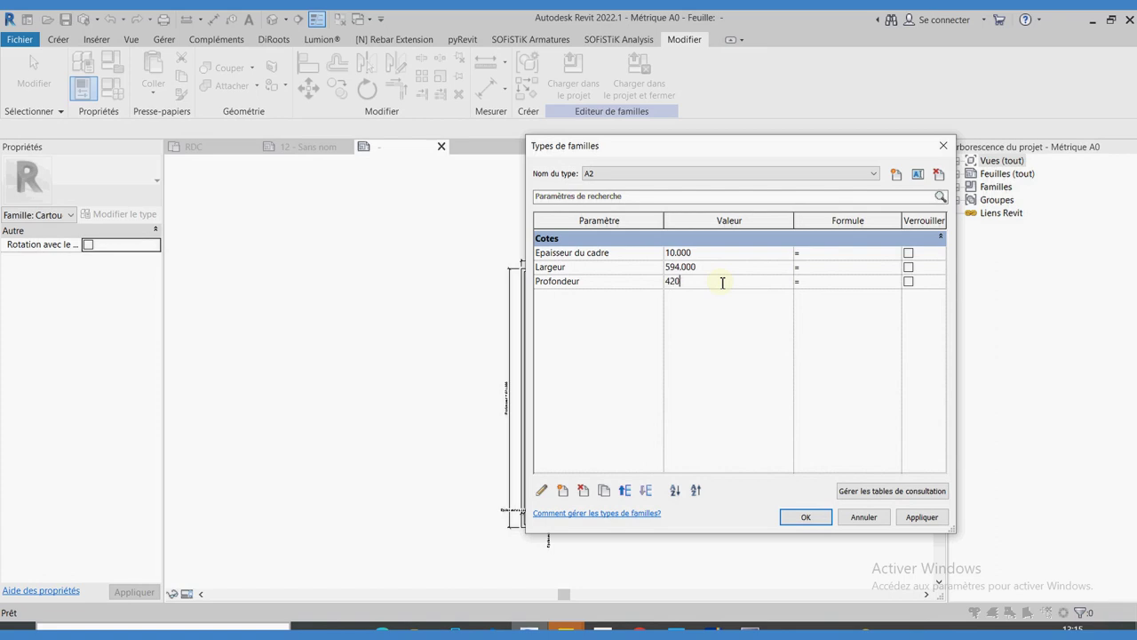
click(921, 517)
click(804, 517)
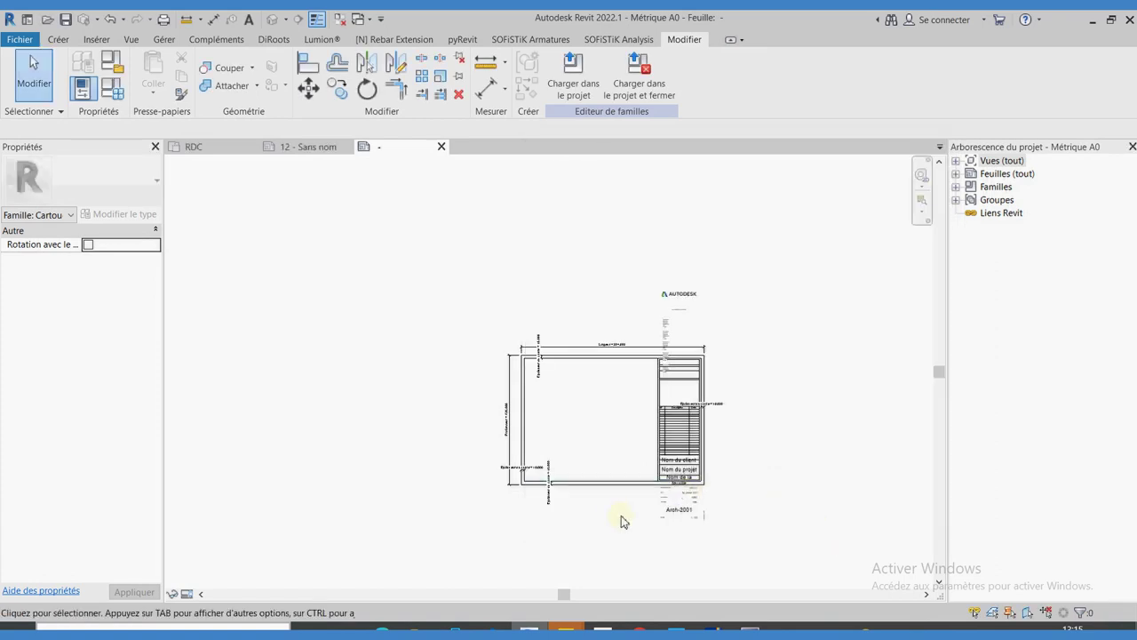
scroll(621, 516, up, 2)
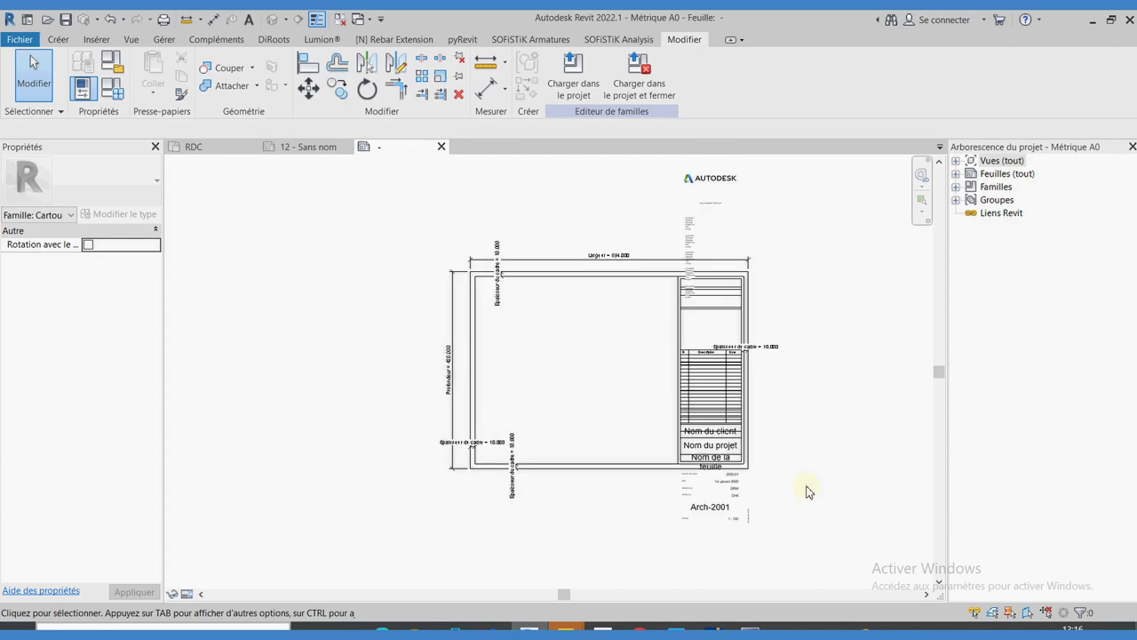
click(715, 178)
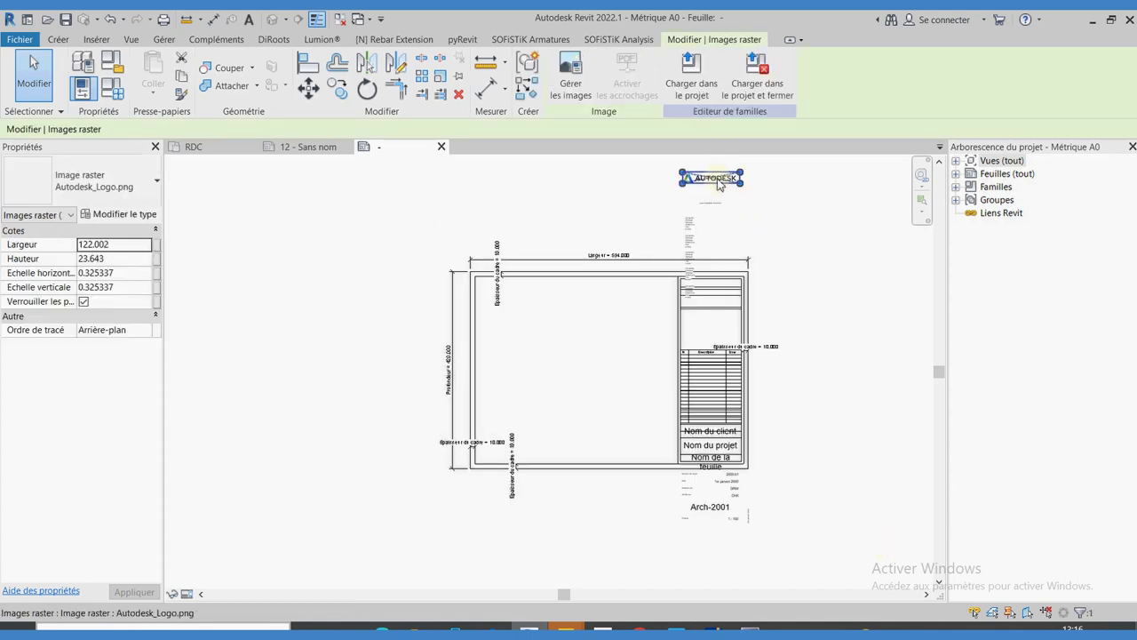
key(Delete)
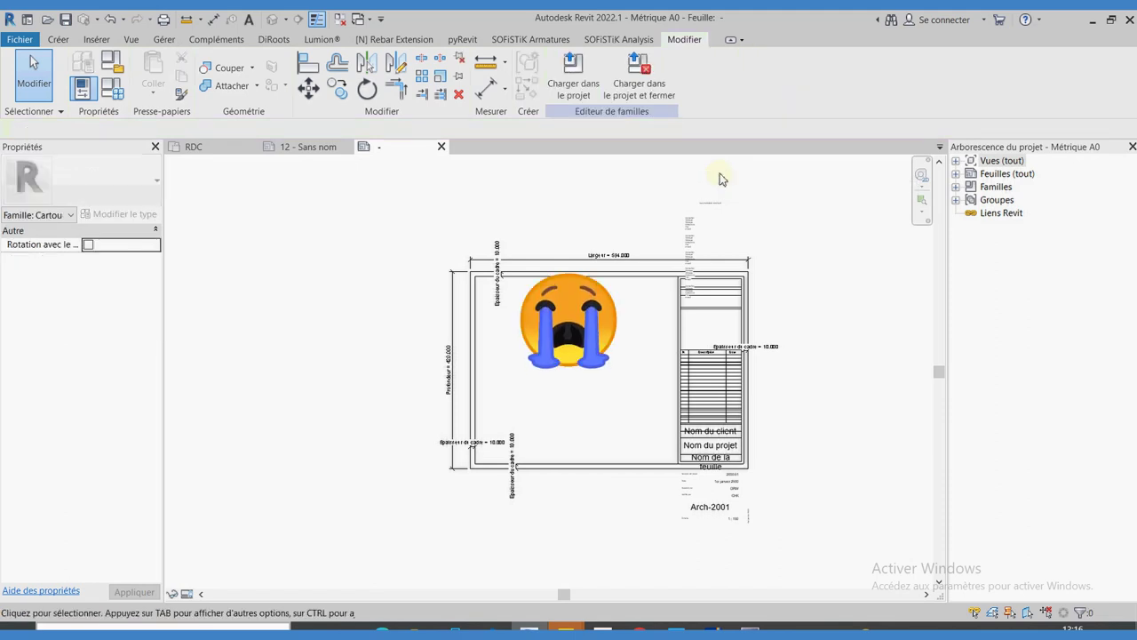
scroll(722, 213, up, 5)
click(718, 213)
key(Delete)
Step: Delete the Conseiller/Adresse contact text notes from the title block table
click(576, 293)
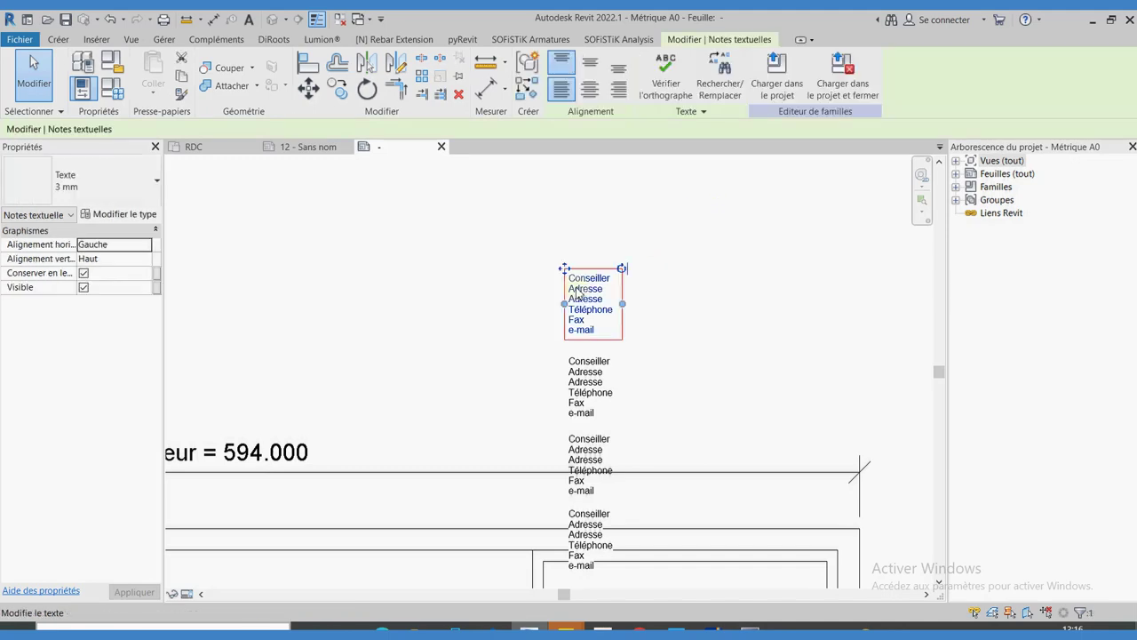
key(Delete)
click(605, 369)
key(Delete)
scroll(629, 363, down, 2)
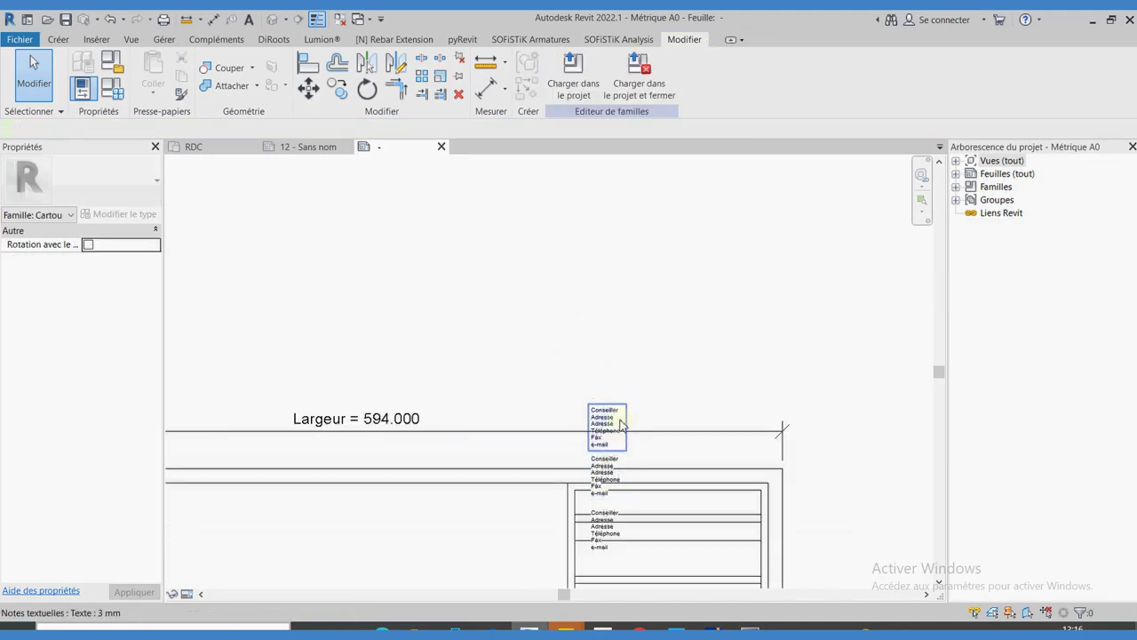
click(621, 424)
key(Delete)
click(624, 455)
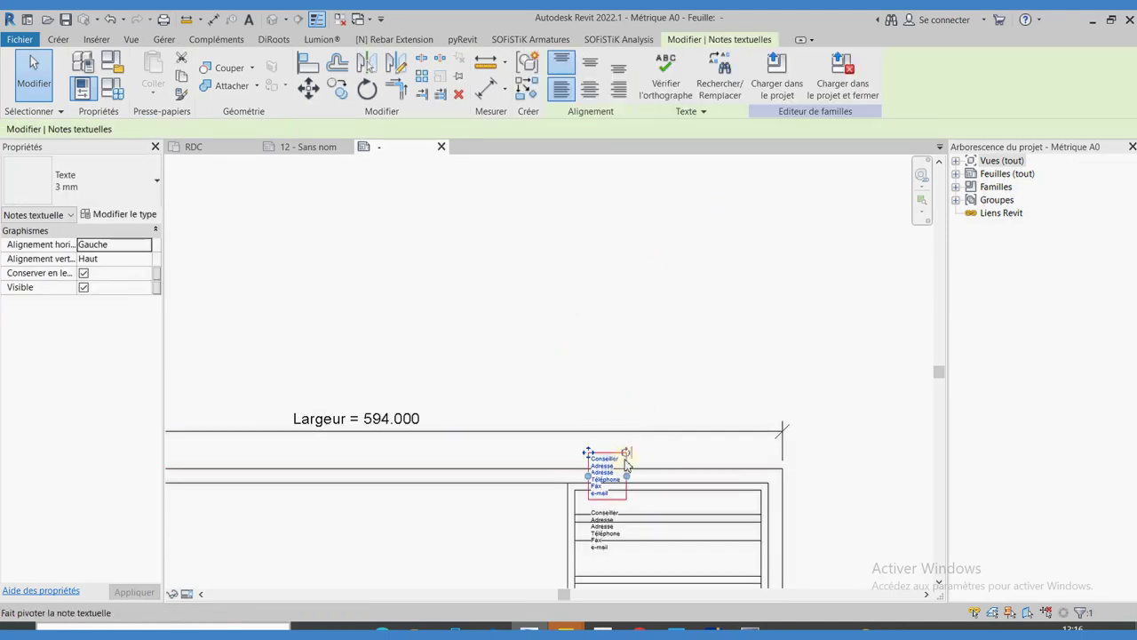
click(637, 379)
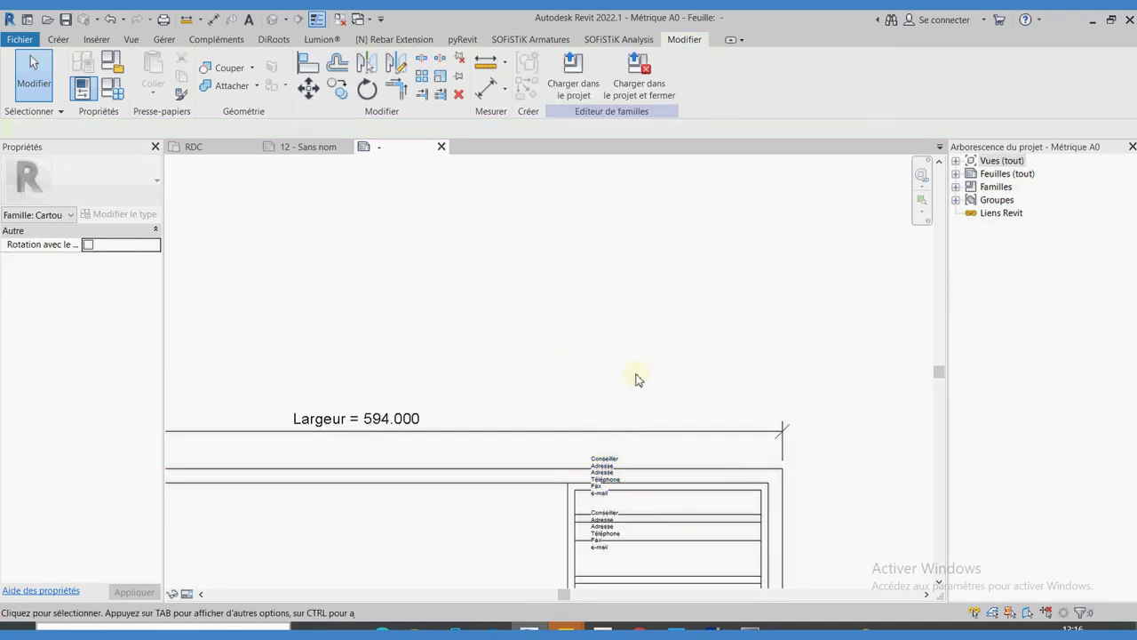
click(612, 461)
key(Delete)
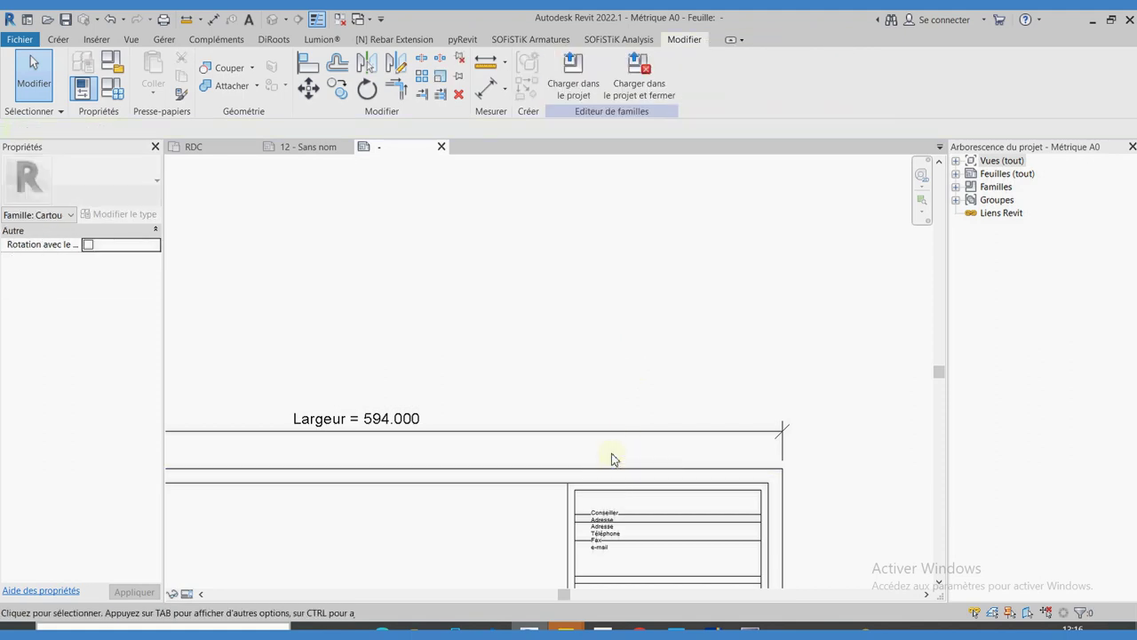
click(613, 537)
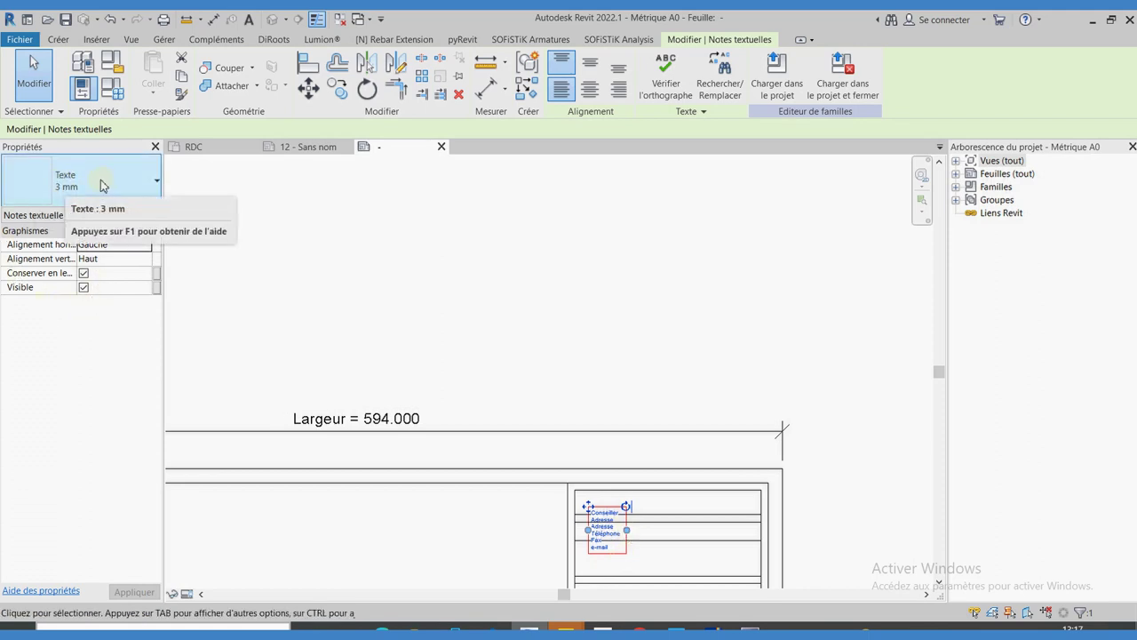
click(559, 510)
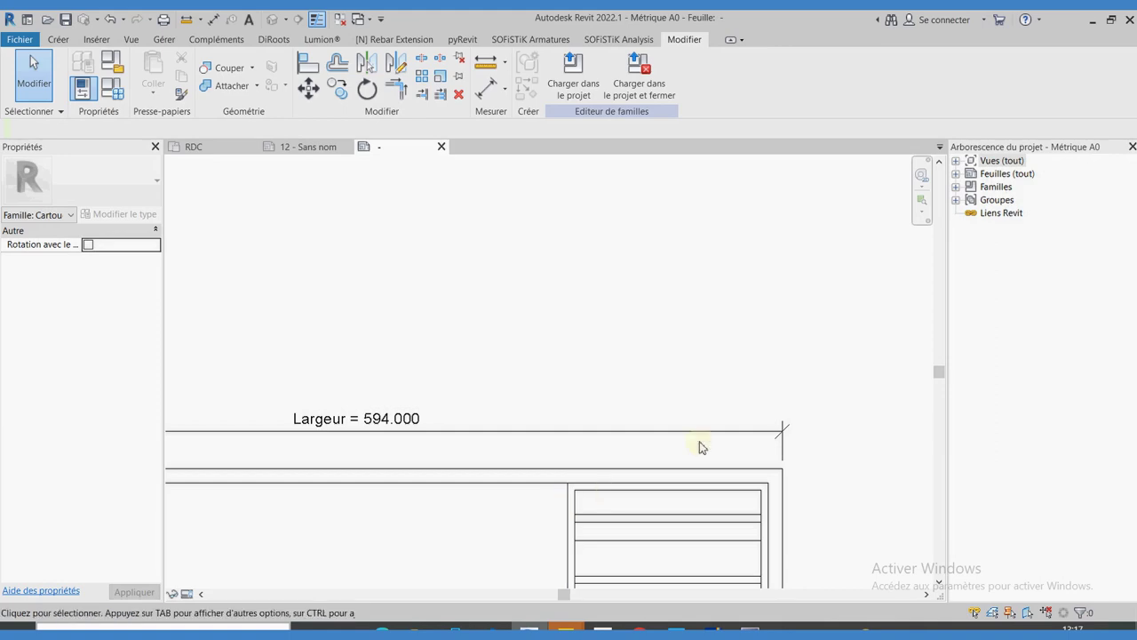
Step: Move the right panel's horizontal line lower and trim the panel lines to meet at corners
scroll(698, 447, down, 3)
scroll(640, 244, up, 3)
click(607, 253)
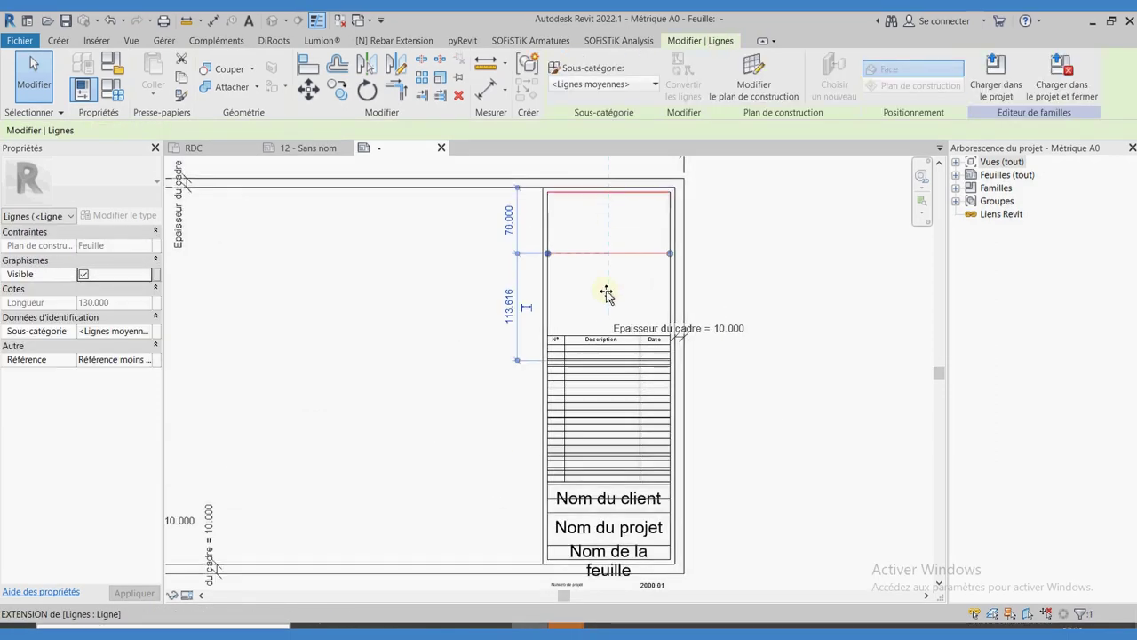
drag(607, 293, 543, 376)
key(t)
key(r)
scroll(445, 342, up, 4)
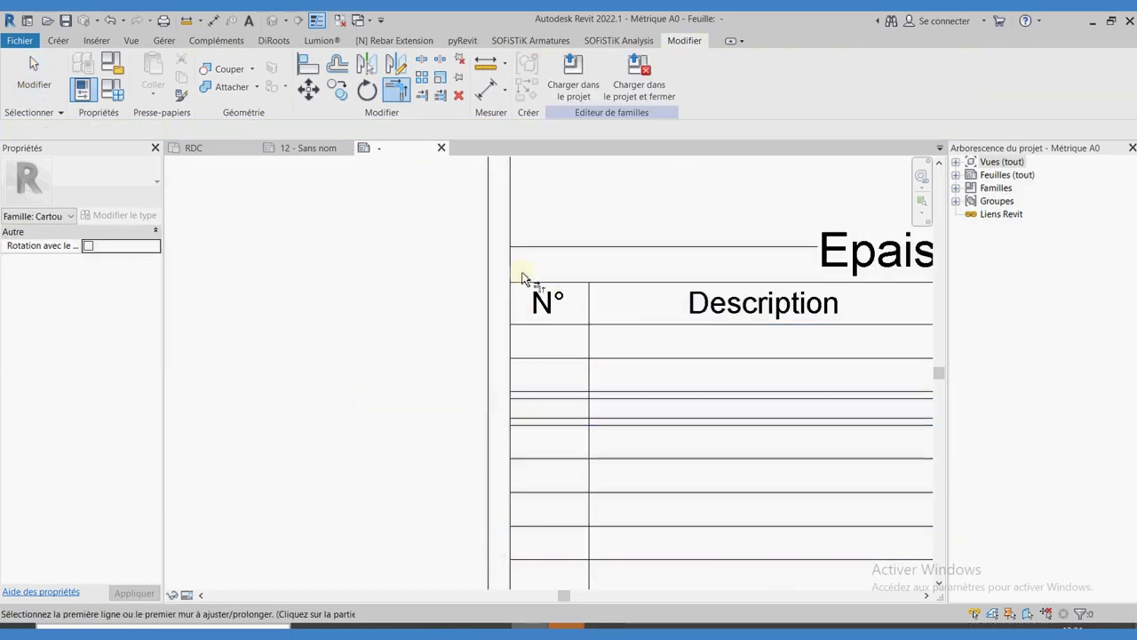
key(Escape)
scroll(474, 338, down, 3)
scroll(483, 343, down, 2)
click(502, 343)
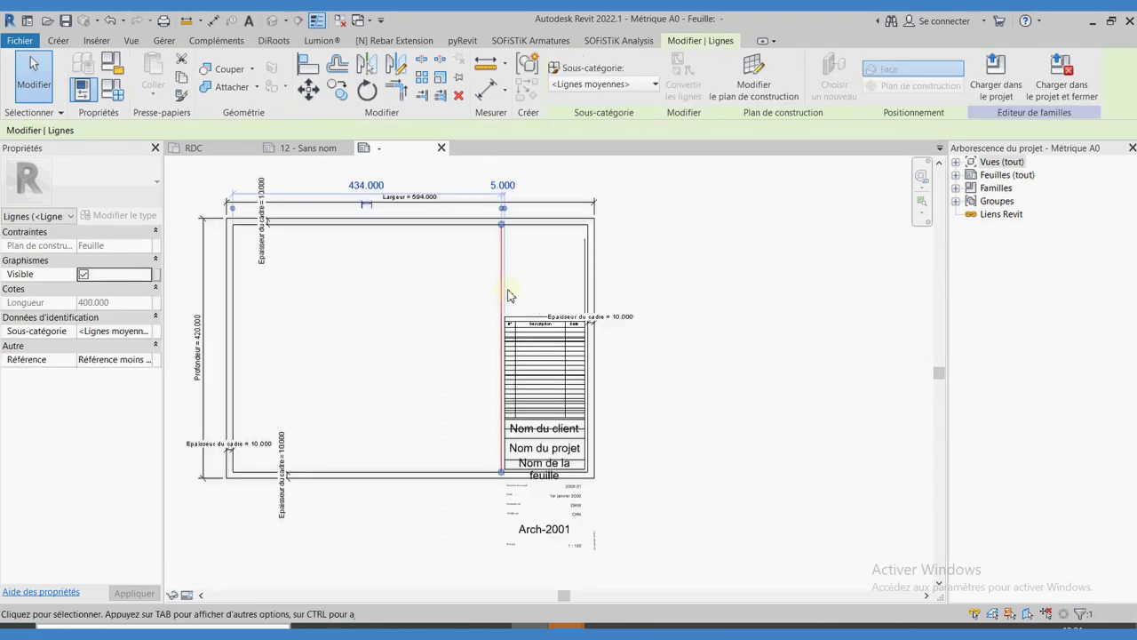
scroll(498, 356, up, 3)
scroll(652, 388, up, 2)
click(658, 307)
scroll(655, 216, up, 2)
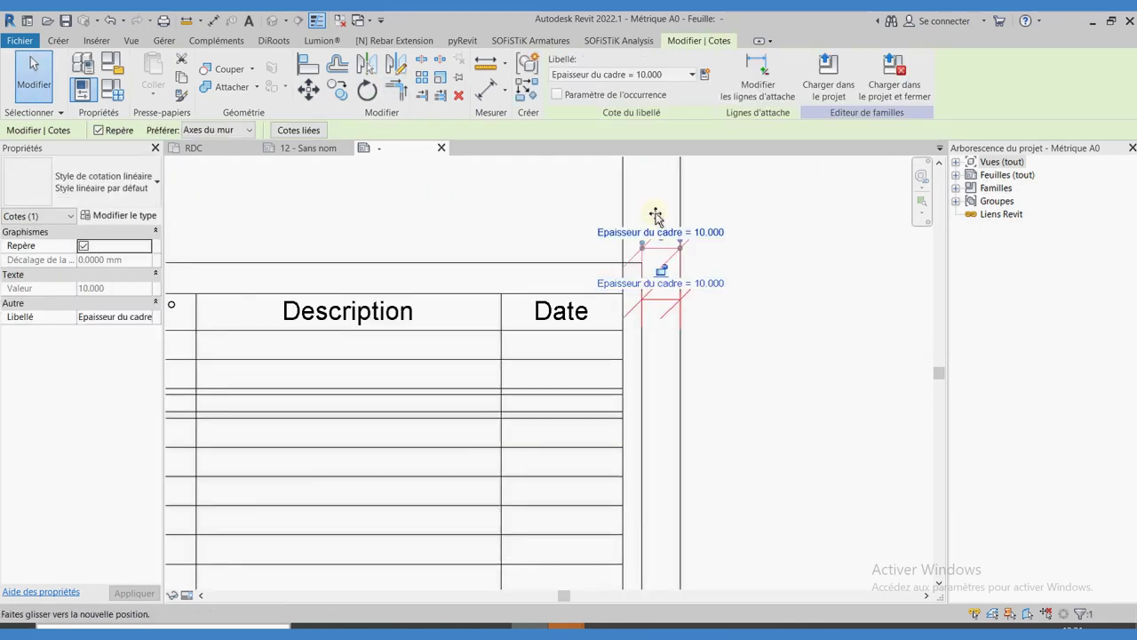
key(Escape)
scroll(721, 411, down, 3)
scroll(500, 457, up, 3)
Step: Dimension the panel's height with DI and set it to 297
key(d)
key(i)
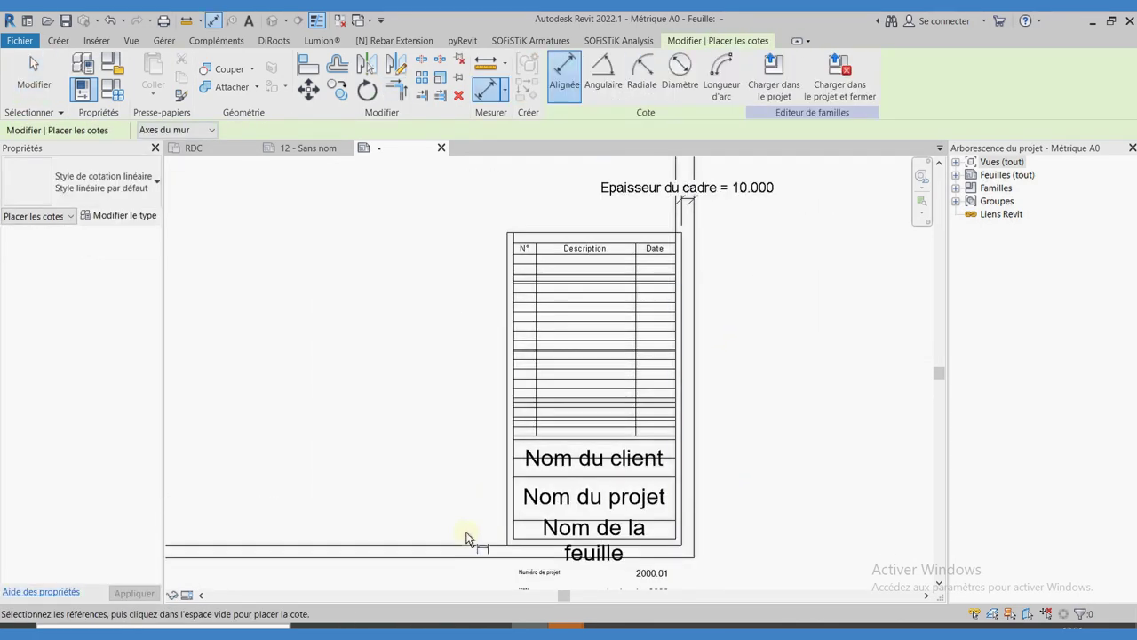
click(469, 544)
click(437, 266)
key(Escape)
click(577, 233)
click(422, 388)
text(28)
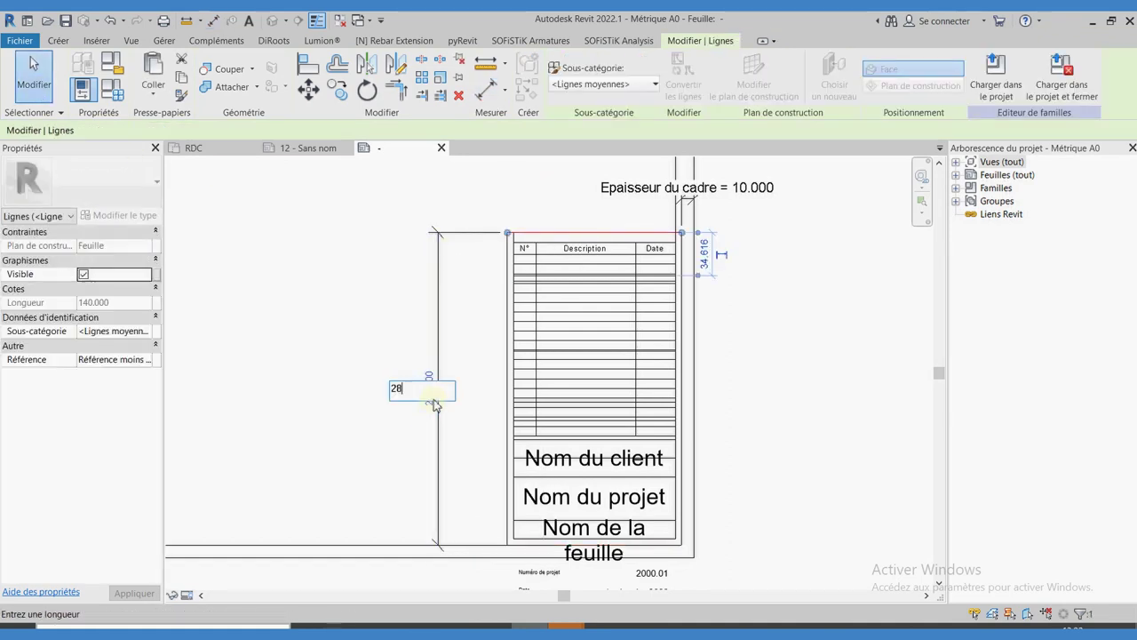
key(Return)
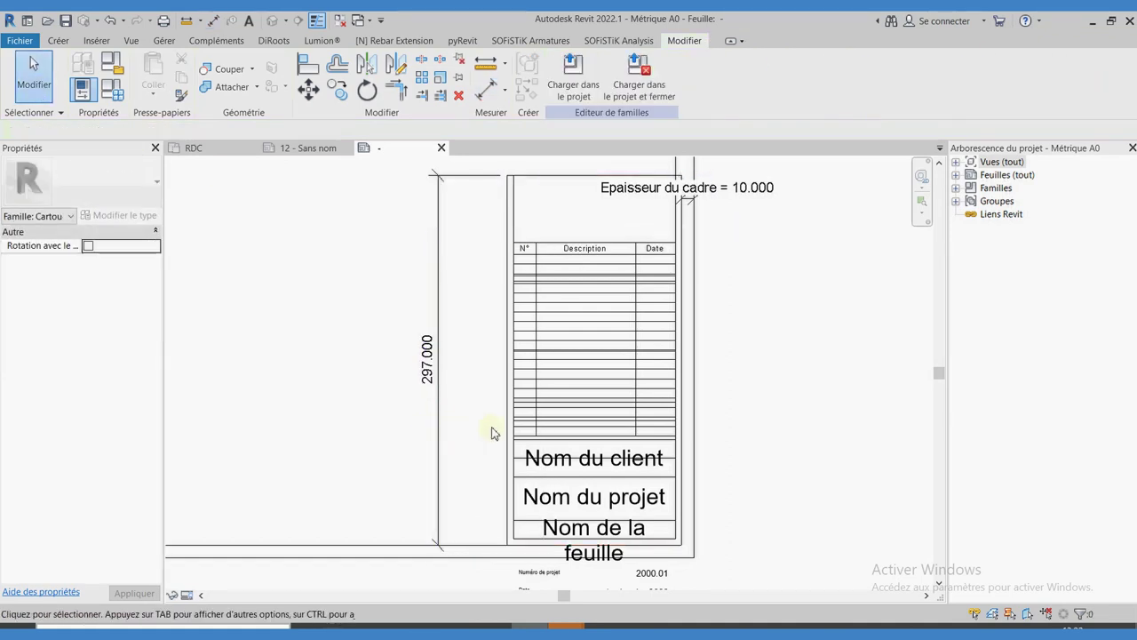
Step: Change the panel's width from 140 to 210
key(d)
key(i)
key(Escape)
click(507, 373)
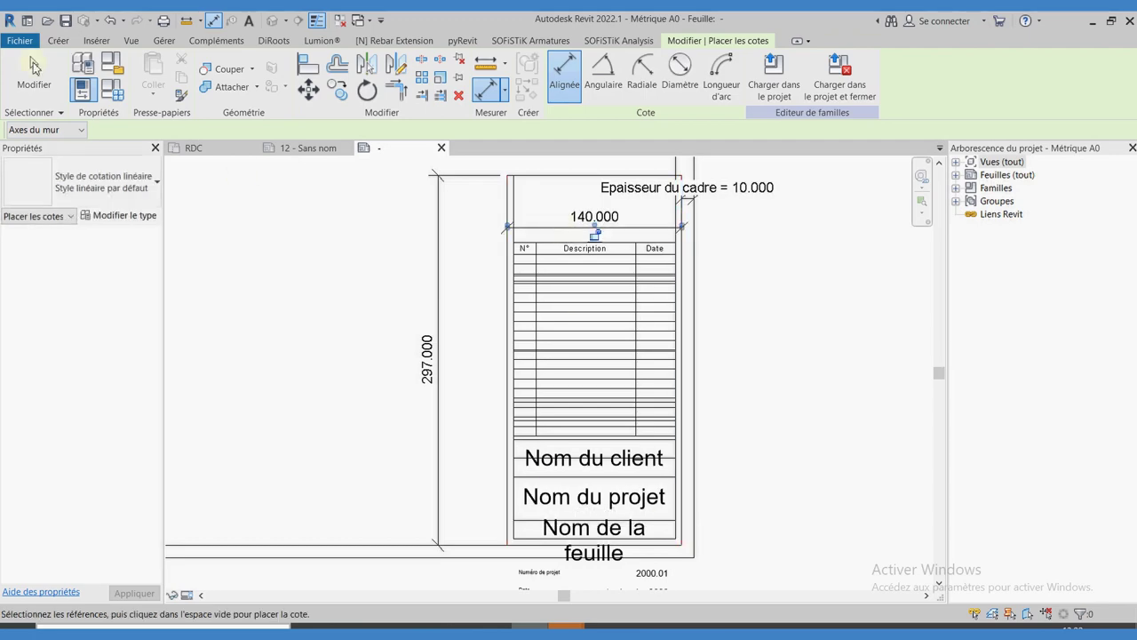
click(579, 213)
text(0)
key(Return)
Step: Add a 210.000 aligned dimension across the top of the panel
key(d)
key(i)
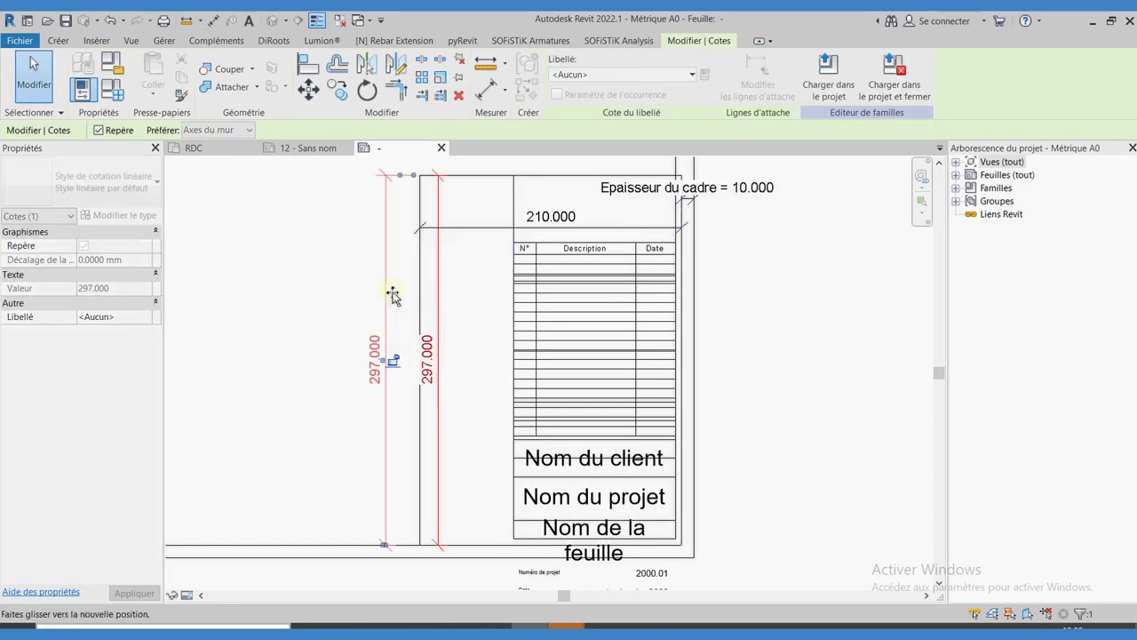
click(651, 294)
click(538, 182)
key(Escape)
key(Escape)
click(665, 229)
click(737, 285)
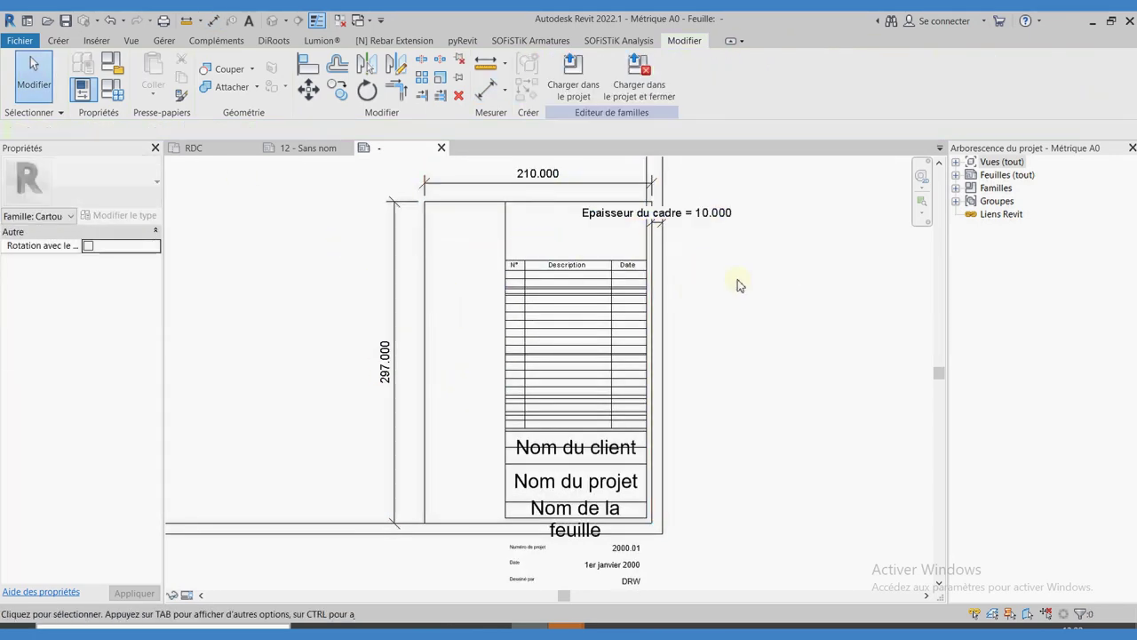
Step: Move the revision schedule to the panel's top-left, widen its Description column and reduce its rows
click(524, 273)
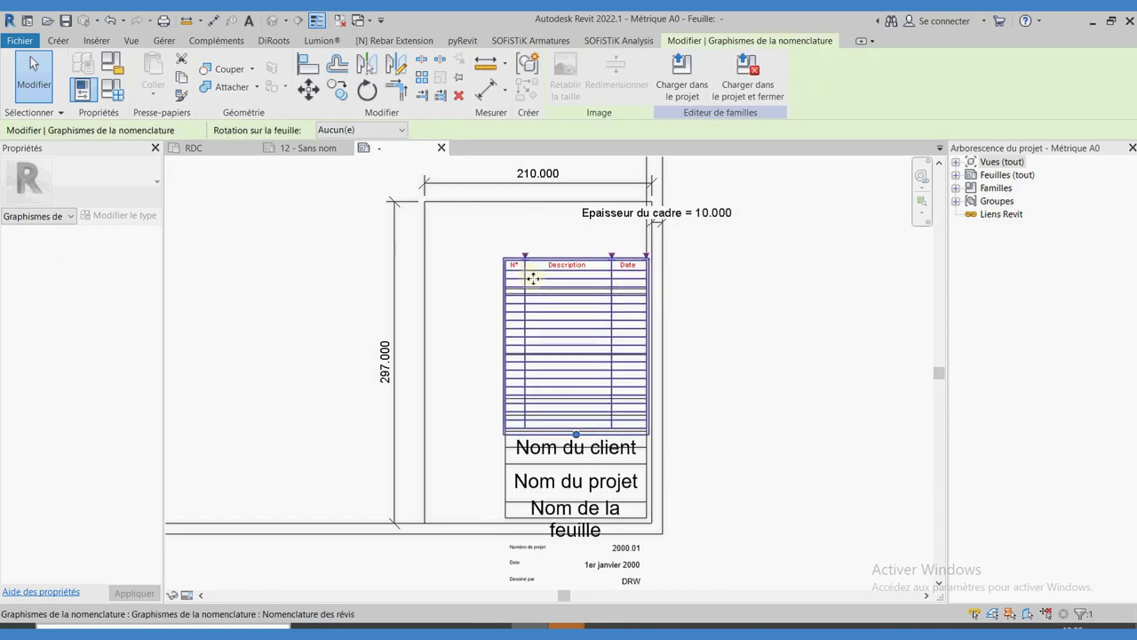
drag(523, 282, 444, 230)
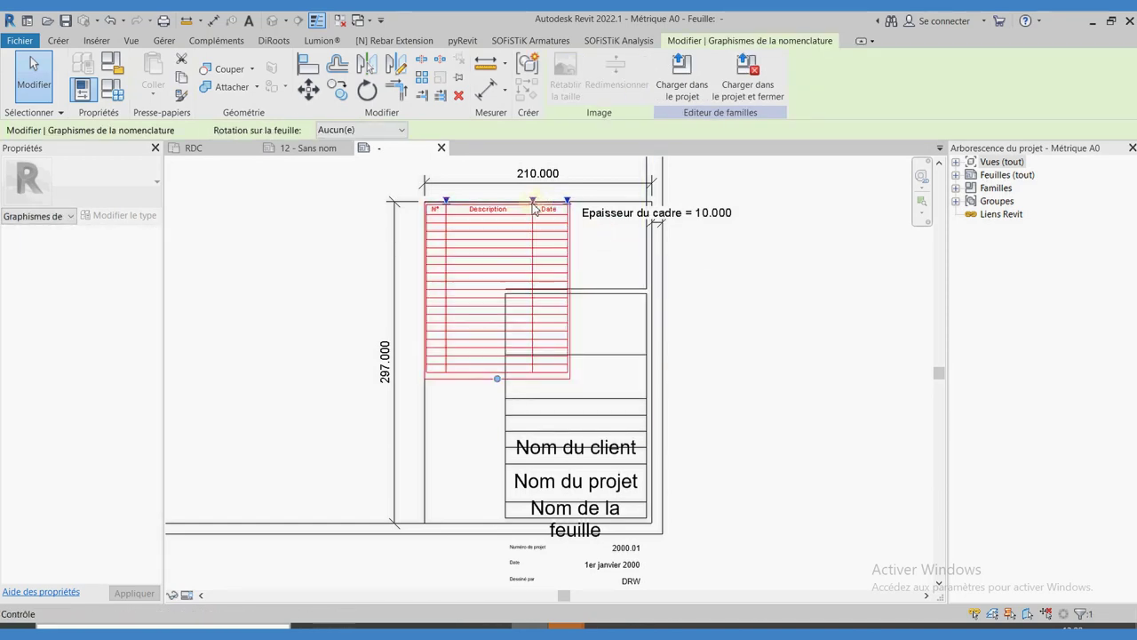
mouse_move(534, 202)
mouse_down()
mouse_move(610, 211)
mouse_move(605, 199)
mouse_up()
drag(533, 379, 538, 301)
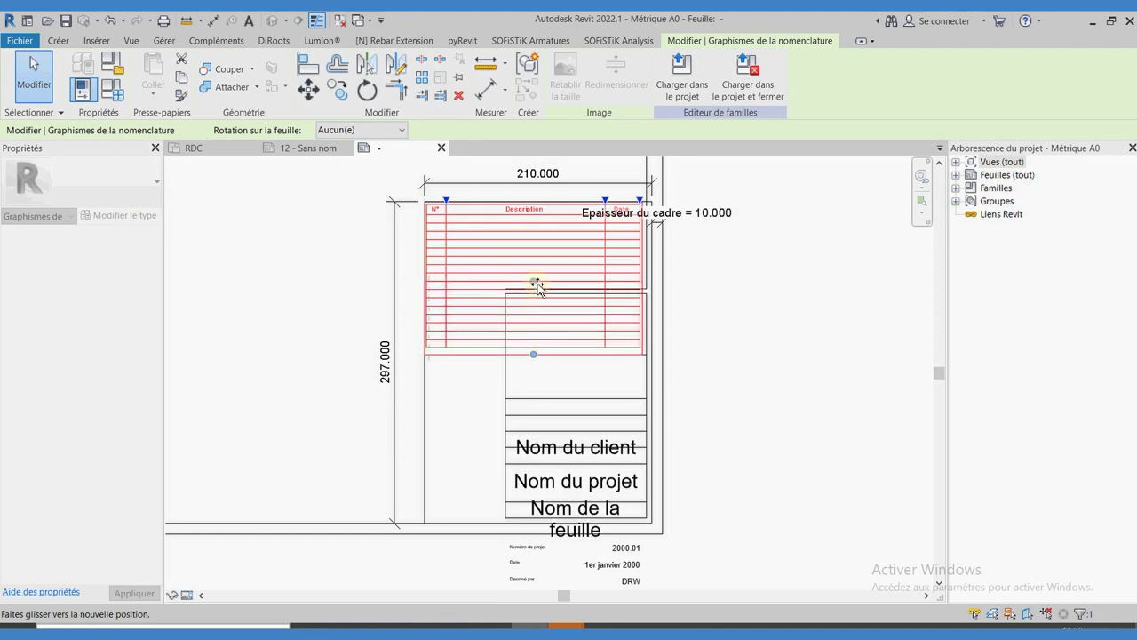
drag(538, 286, 536, 288)
Step: Extend the lower title box's top line and left edge to the sheet border
click(447, 335)
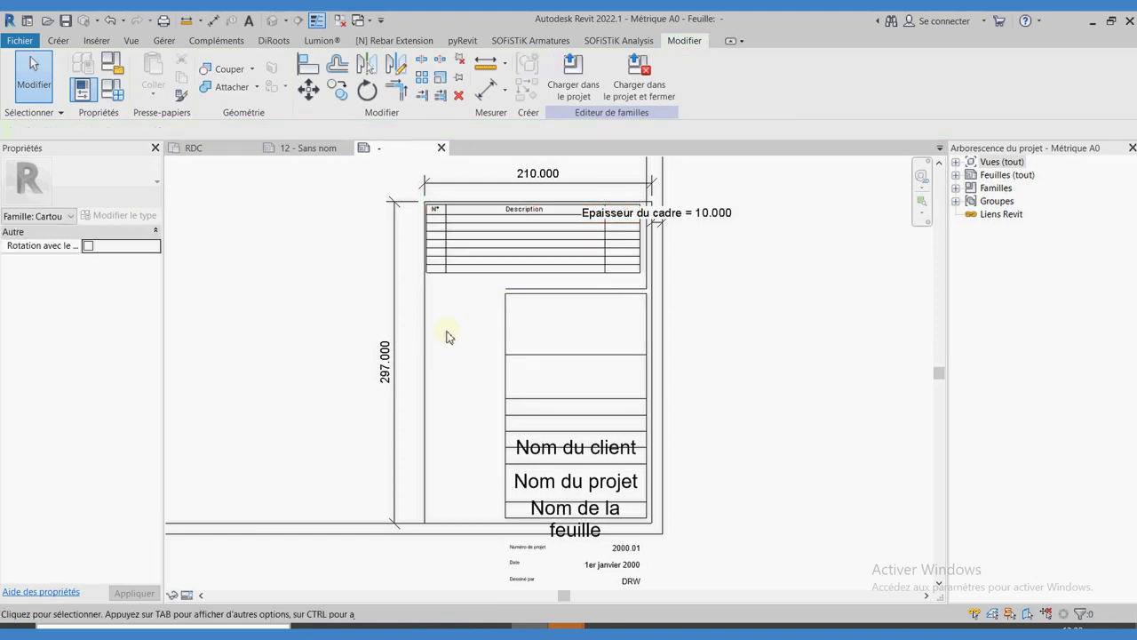
click(547, 280)
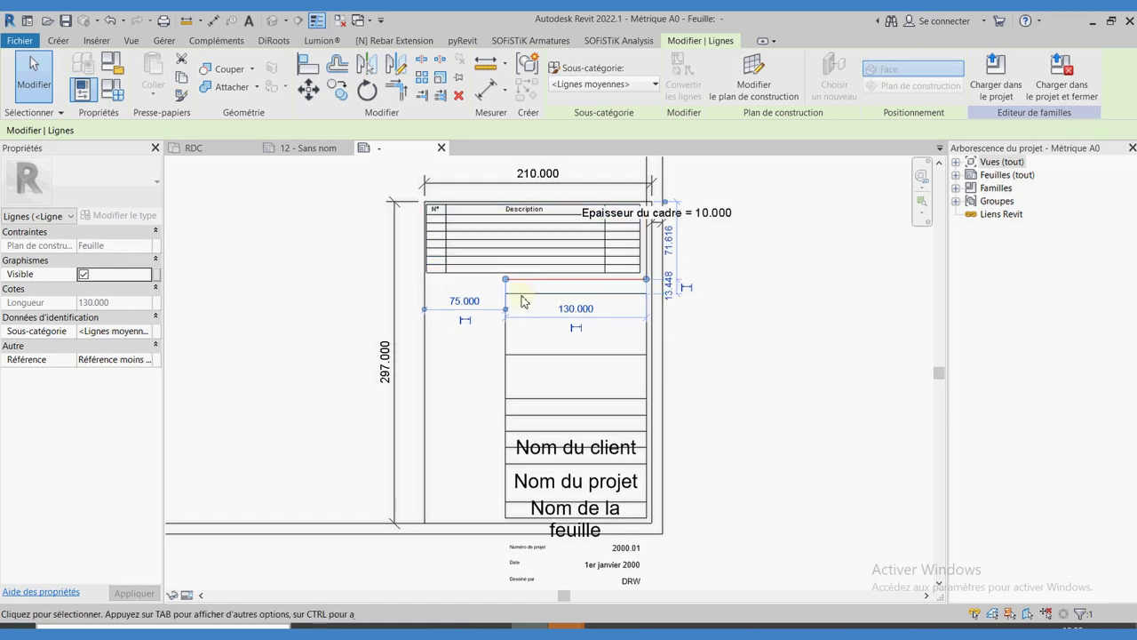
drag(506, 279, 425, 279)
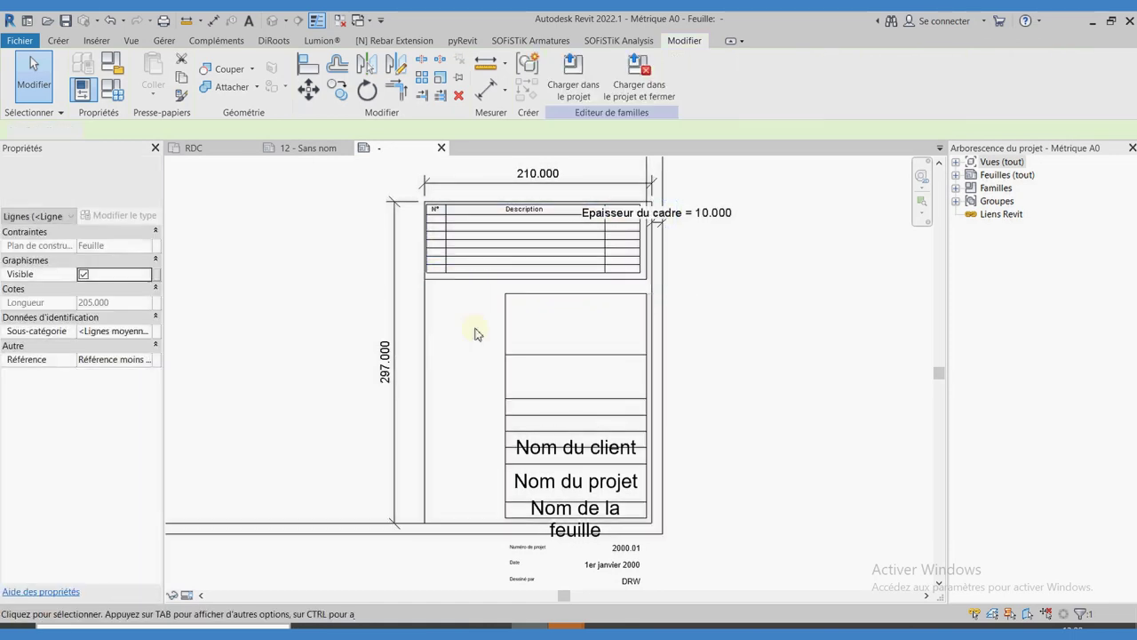
click(520, 294)
drag(507, 317, 430, 318)
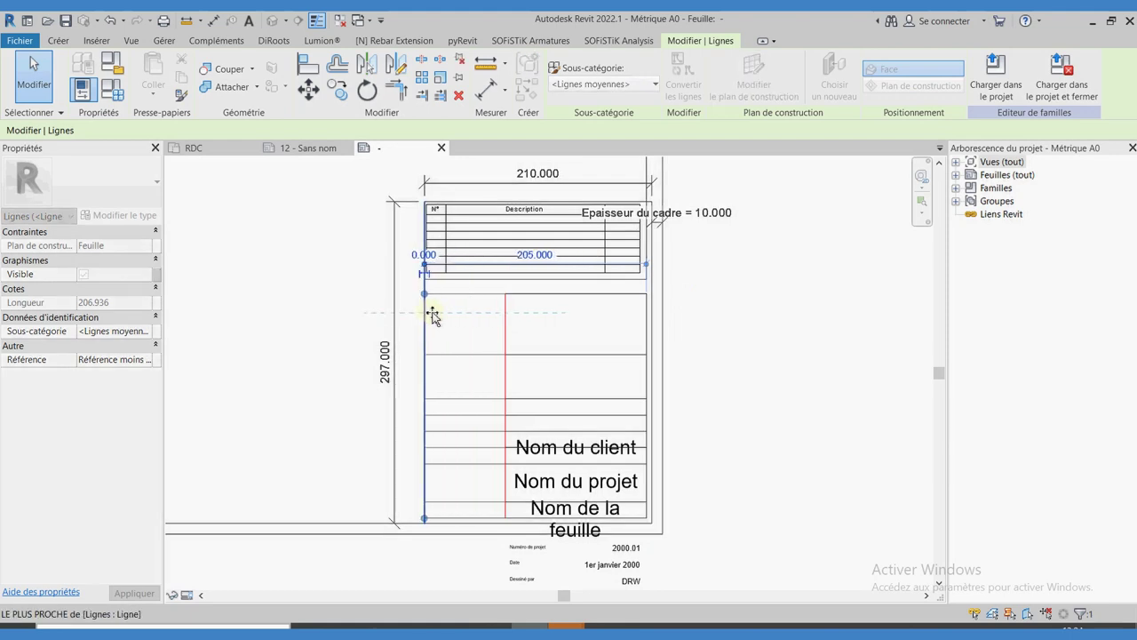
click(768, 427)
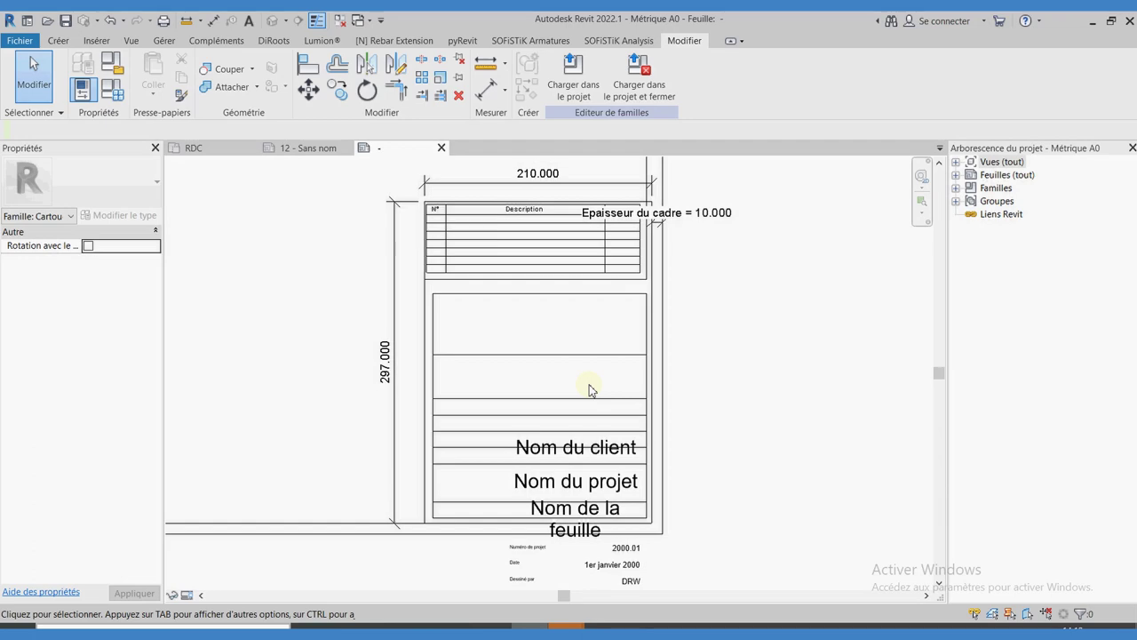
click(57, 41)
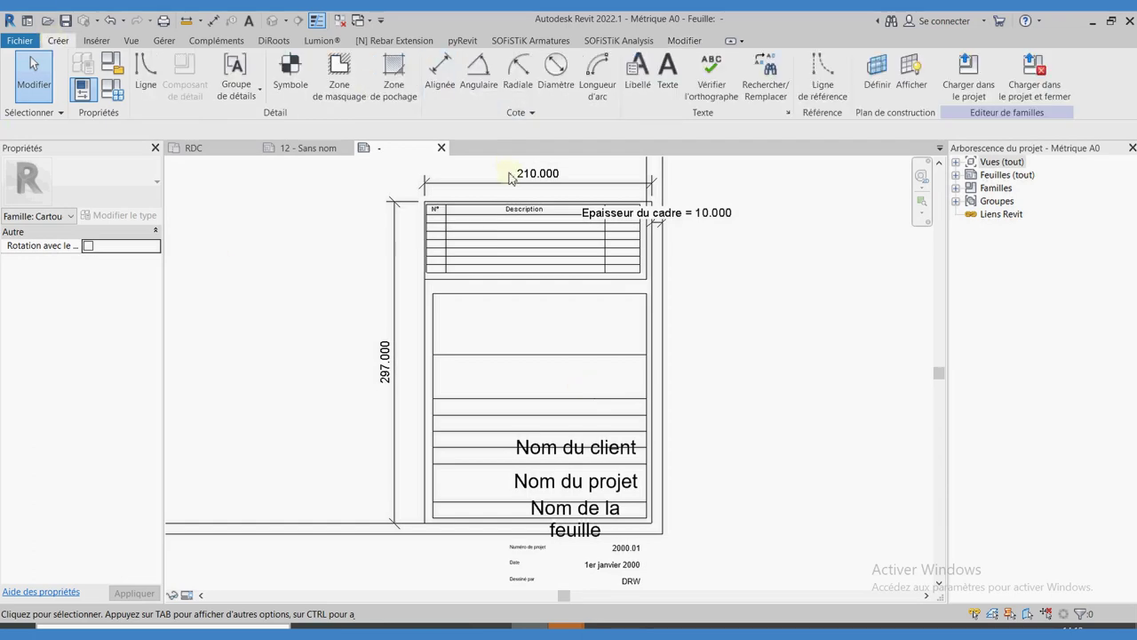
Step: Place a Nom de l'organisation label in the lower box's top cell
click(638, 76)
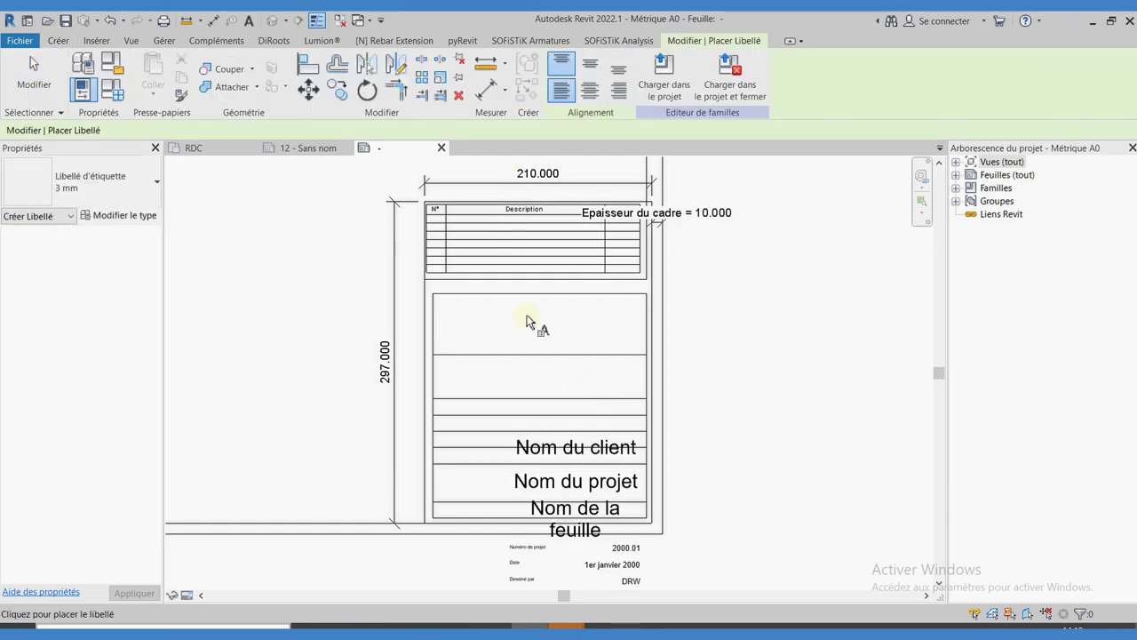
click(527, 320)
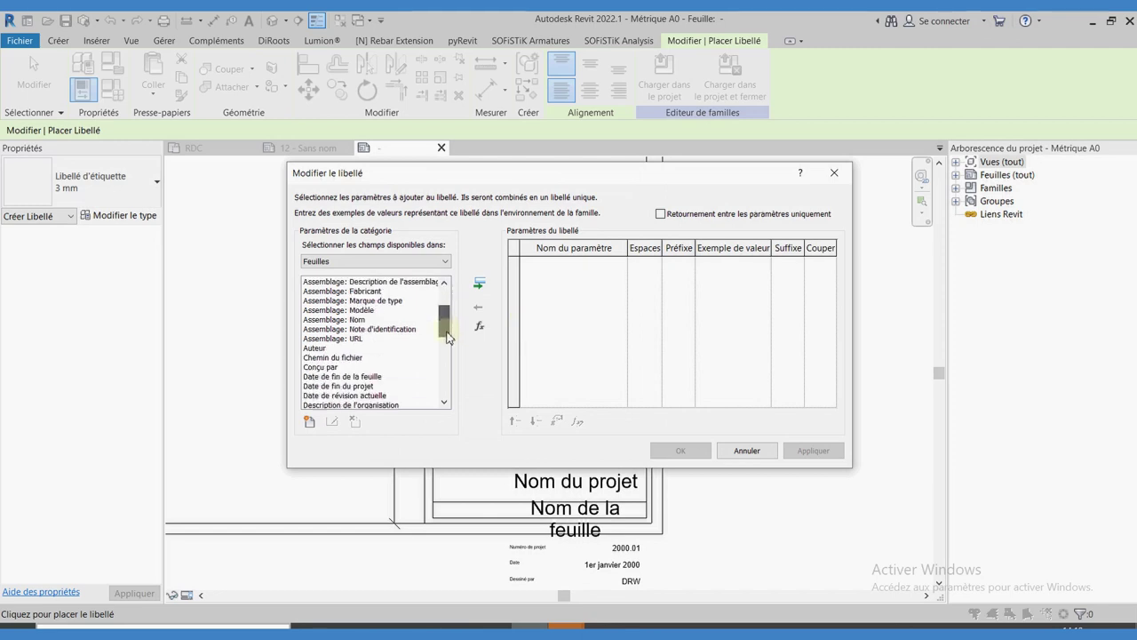
drag(447, 320, 424, 391)
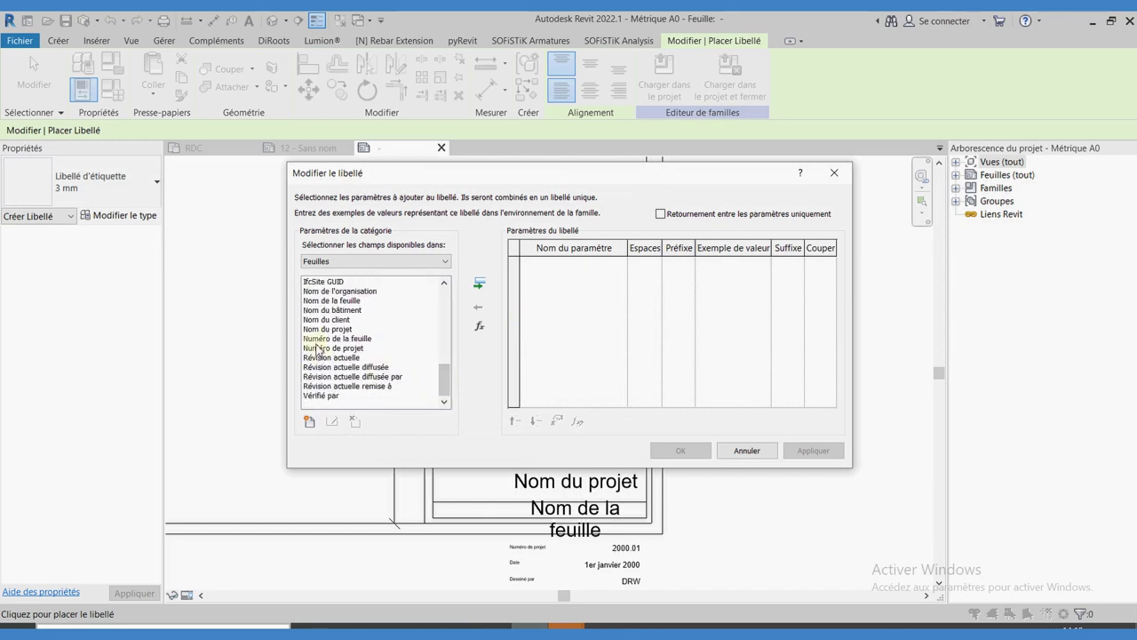
click(326, 291)
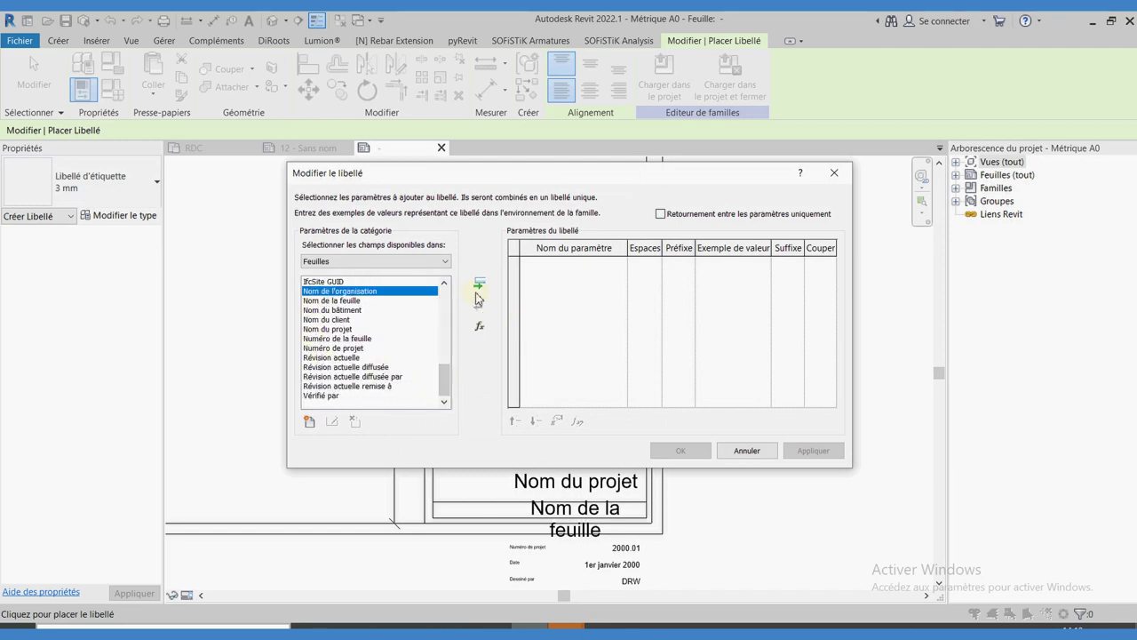
click(479, 283)
click(680, 452)
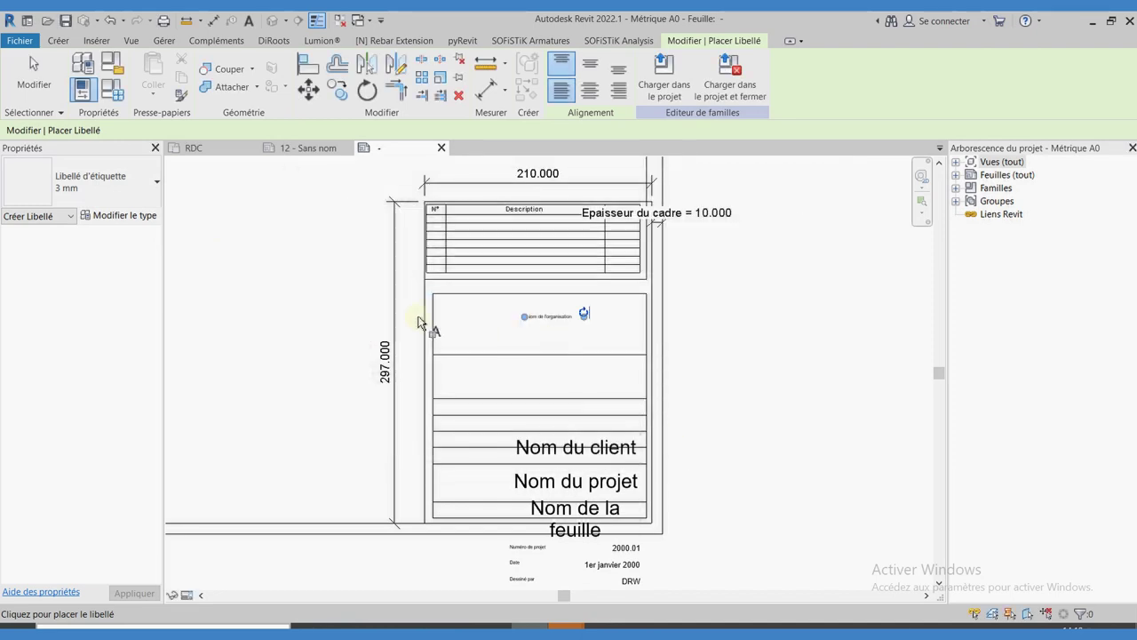
click(34, 76)
Step: Set the organisation label to 8mm, widen it to one line and centre it in the cell
click(544, 317)
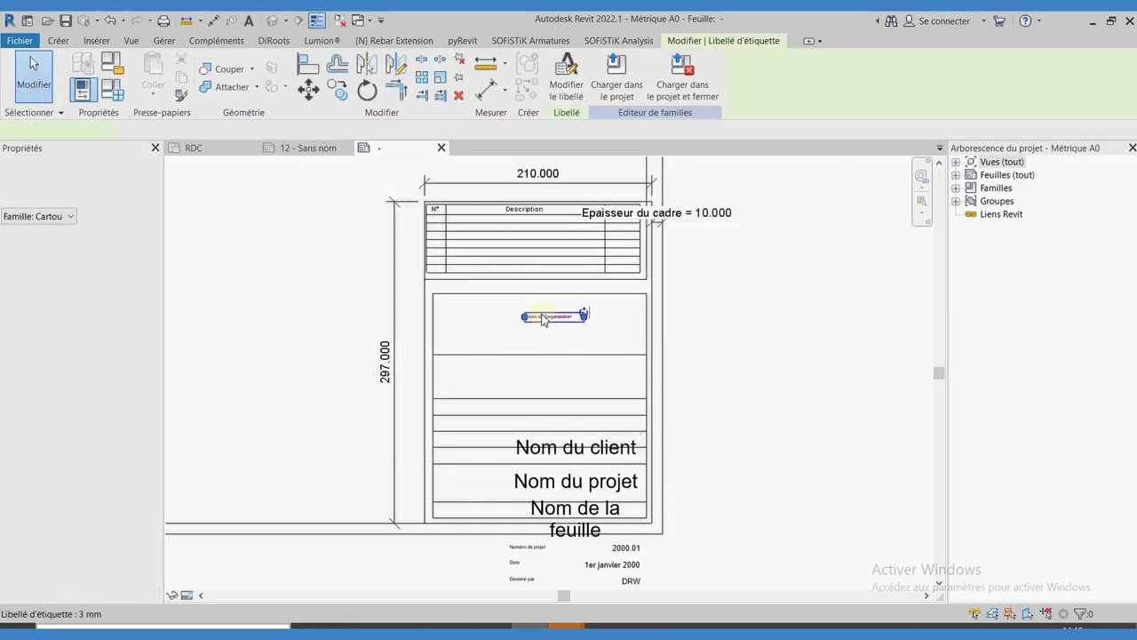
click(100, 180)
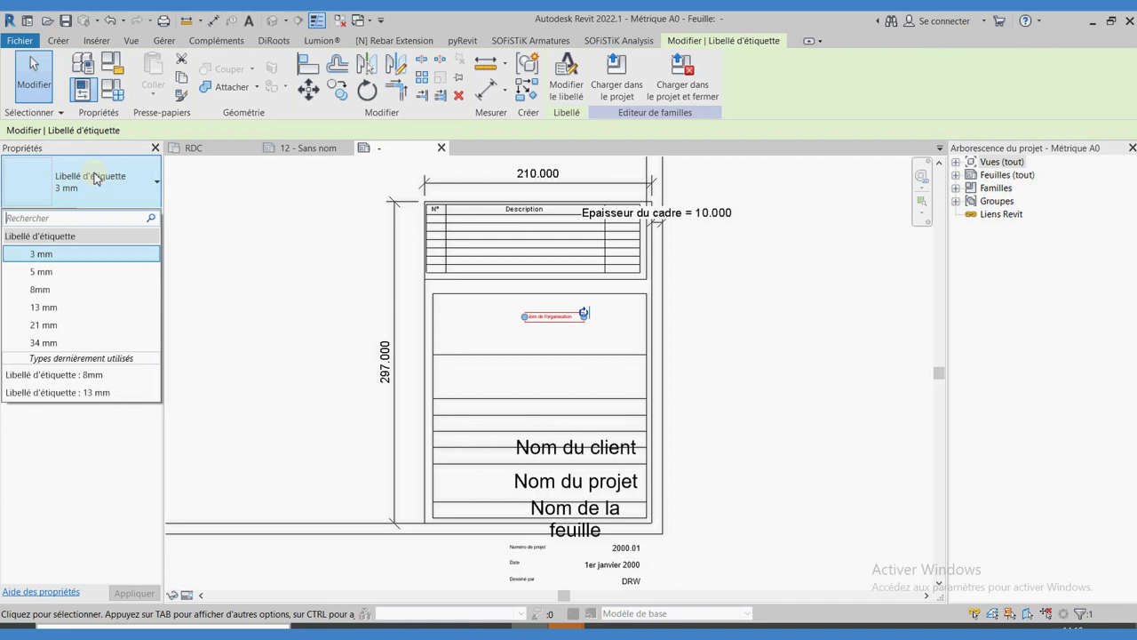
click(44, 289)
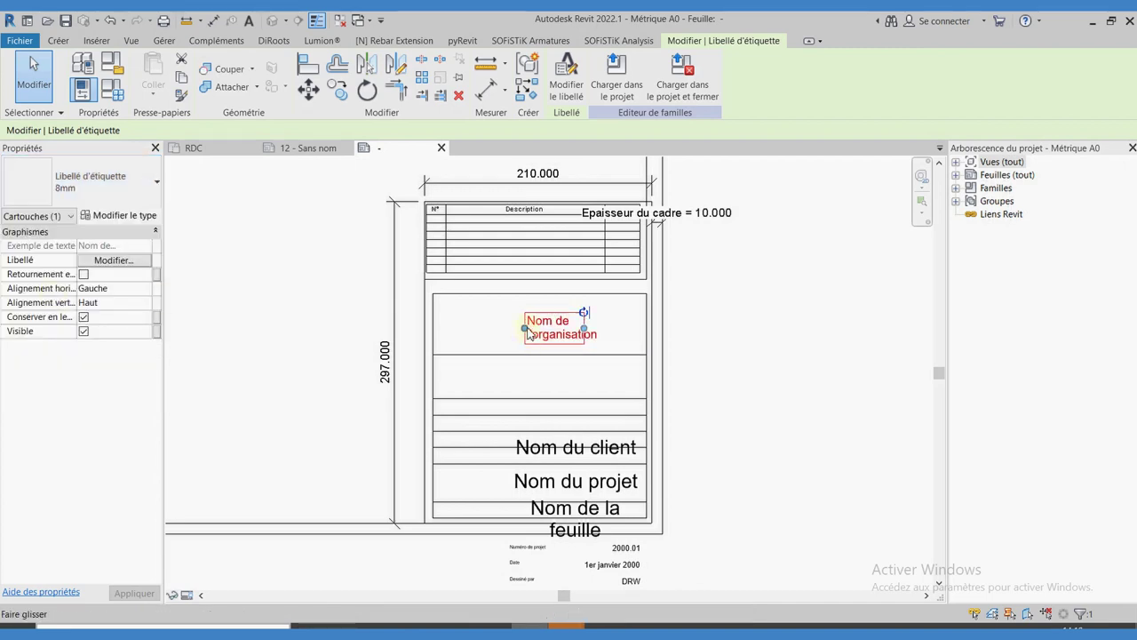
drag(525, 330, 439, 321)
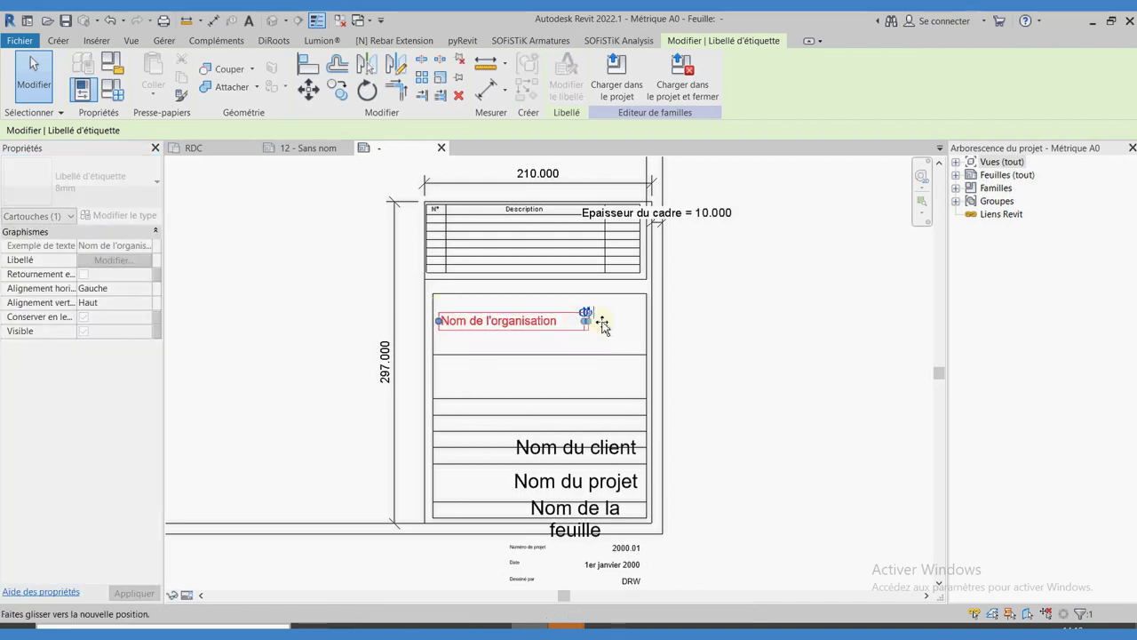
mouse_move(602, 326)
mouse_down()
mouse_move(638, 321)
mouse_move(568, 321)
mouse_up()
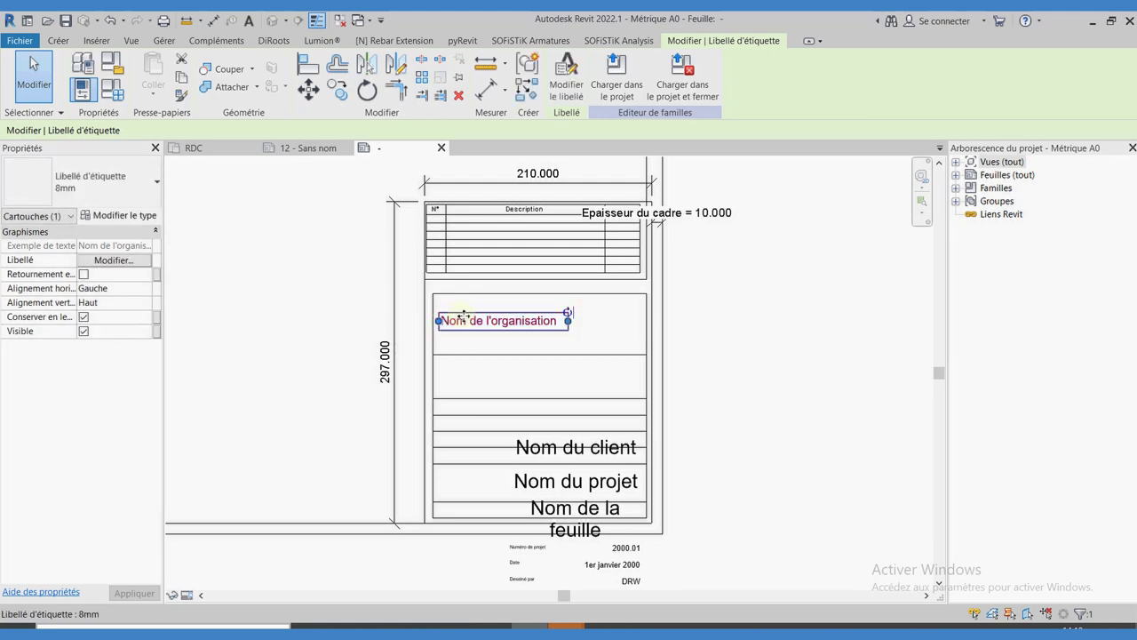
drag(440, 327, 500, 306)
click(553, 347)
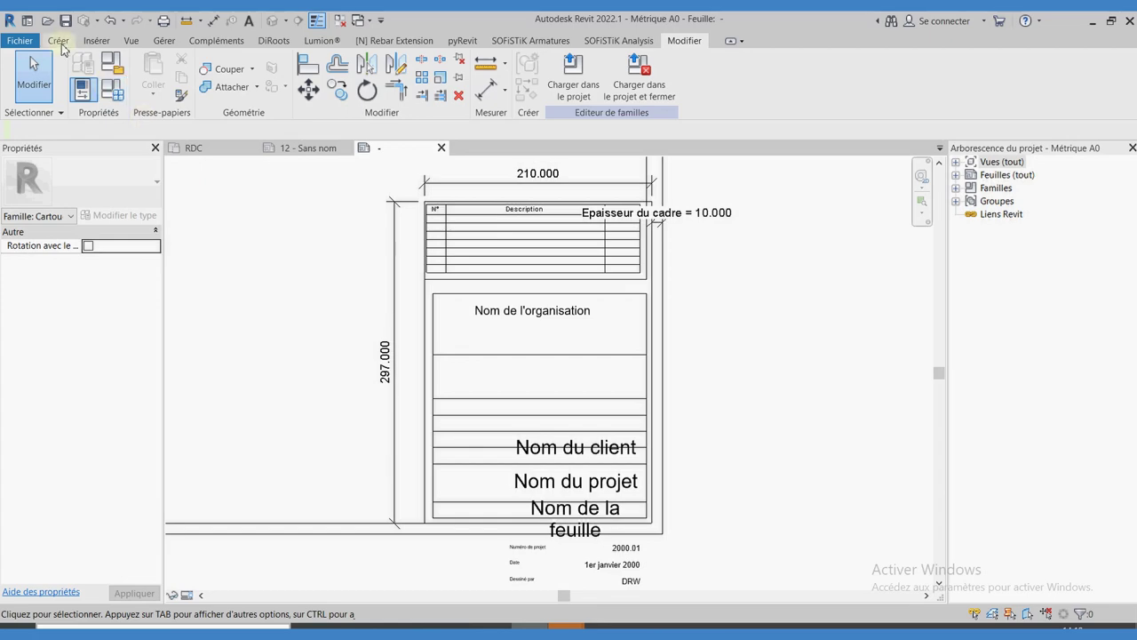
click(59, 41)
Step: Place a Description de l'organisation label below the organisation name
click(638, 75)
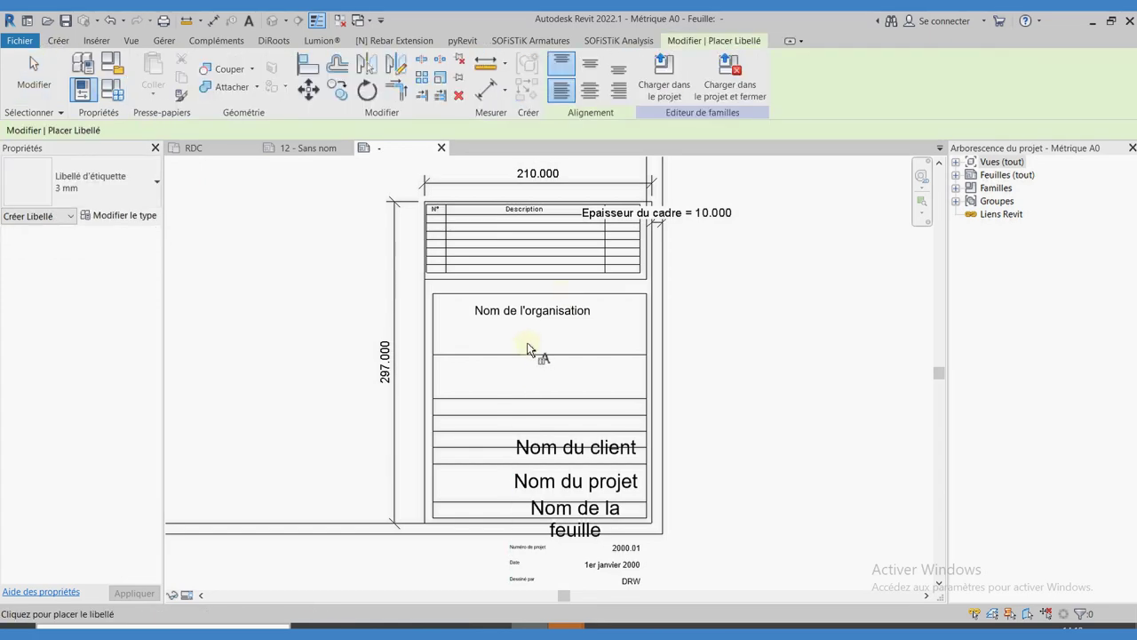
click(533, 352)
drag(448, 315, 451, 374)
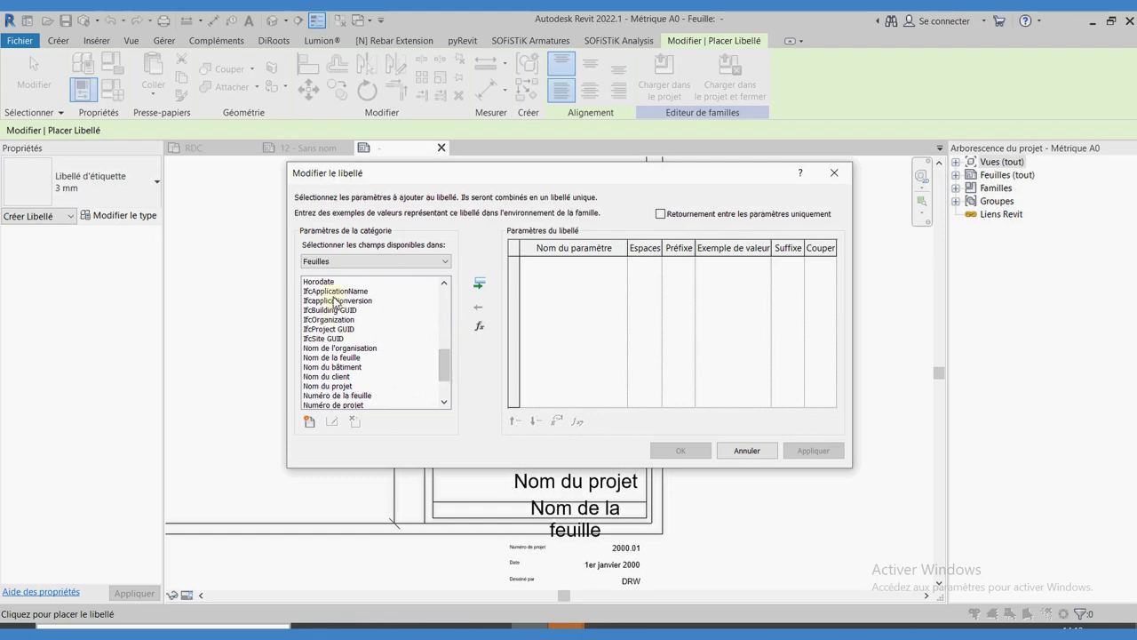
click(335, 348)
scroll(396, 391, down, 2)
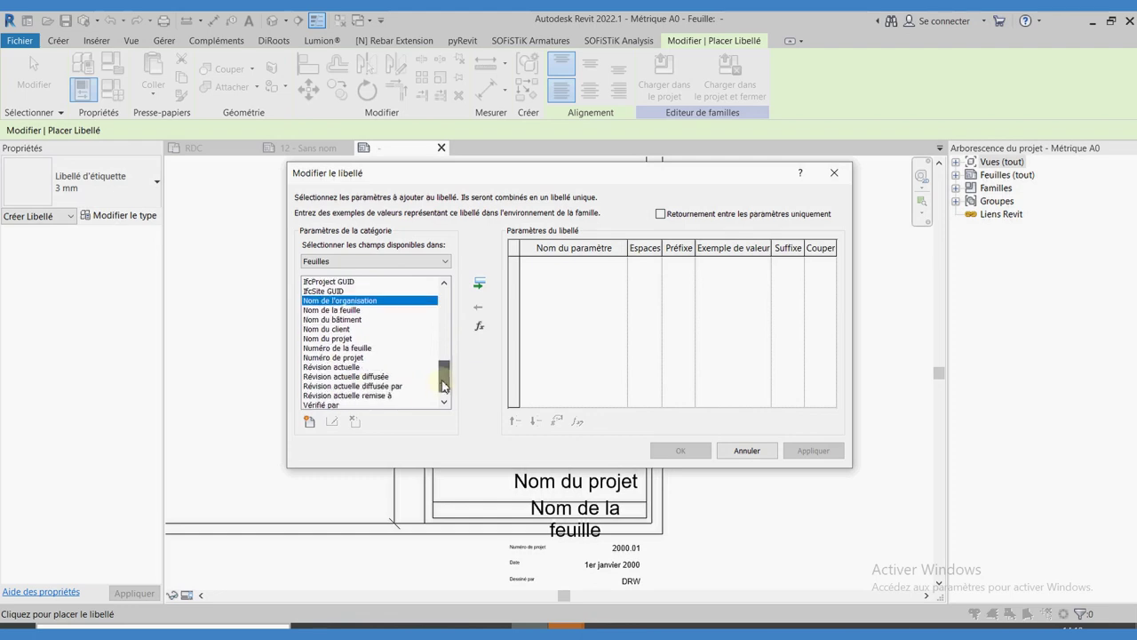
scroll(377, 360, up, 2)
scroll(362, 339, up, 2)
scroll(361, 340, up, 1)
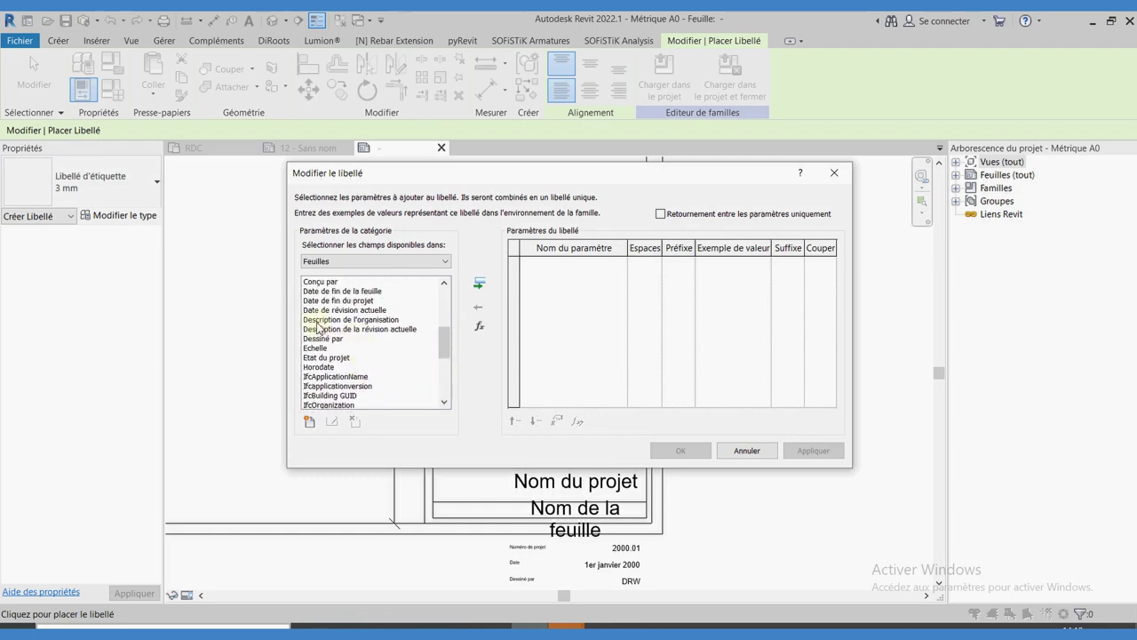
click(318, 321)
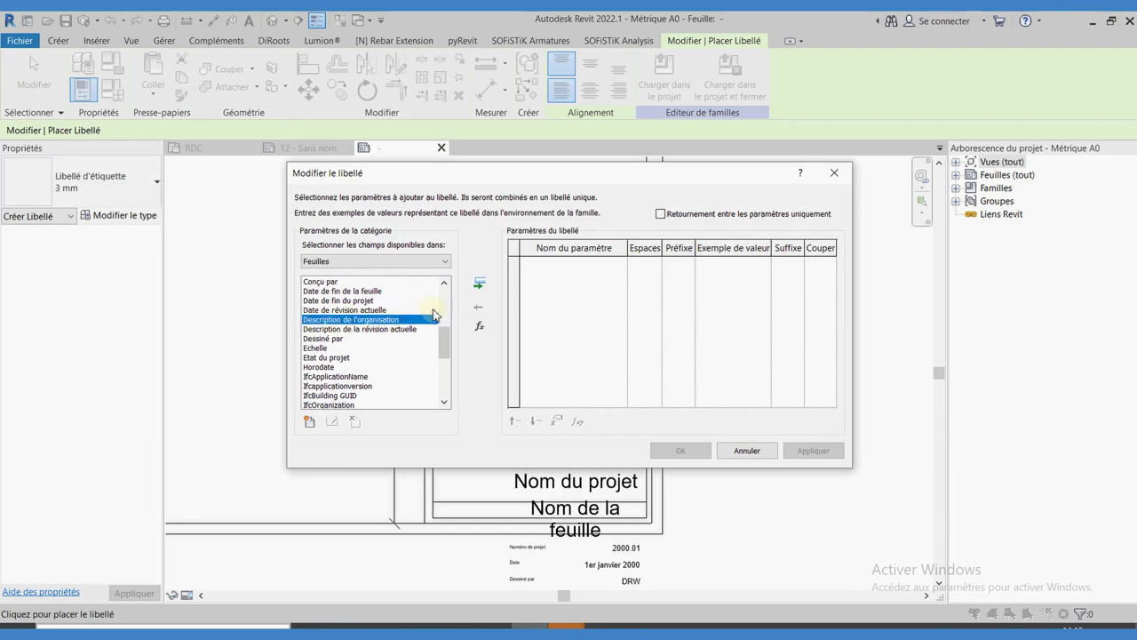
click(480, 284)
click(679, 452)
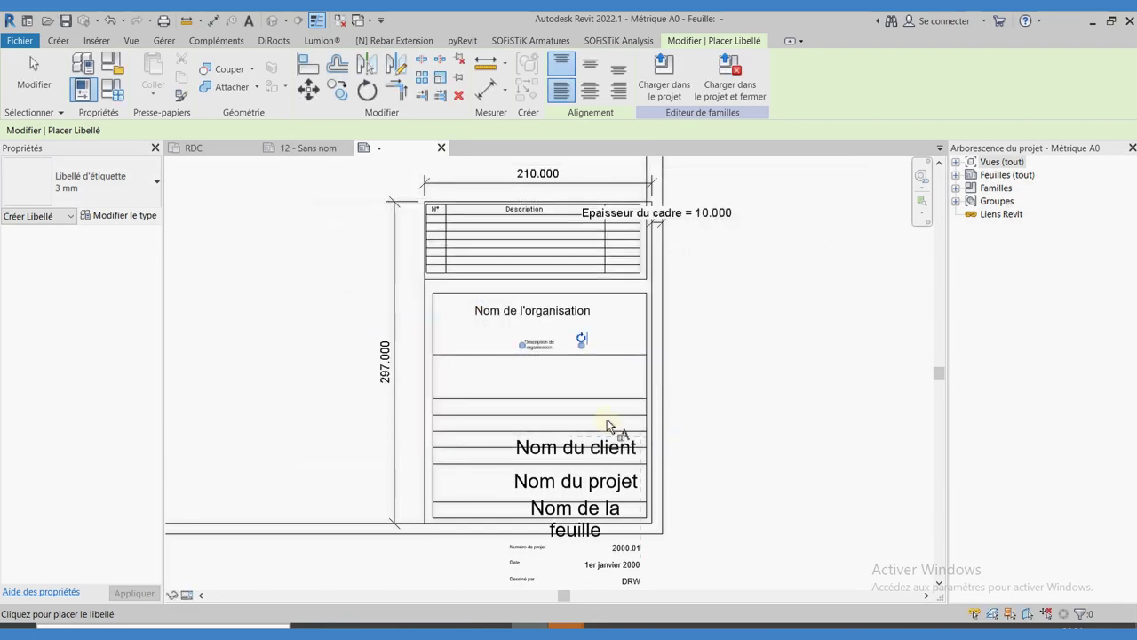
Step: Make the description label 5 mm and centre it and the organisation name in the top cell
click(79, 182)
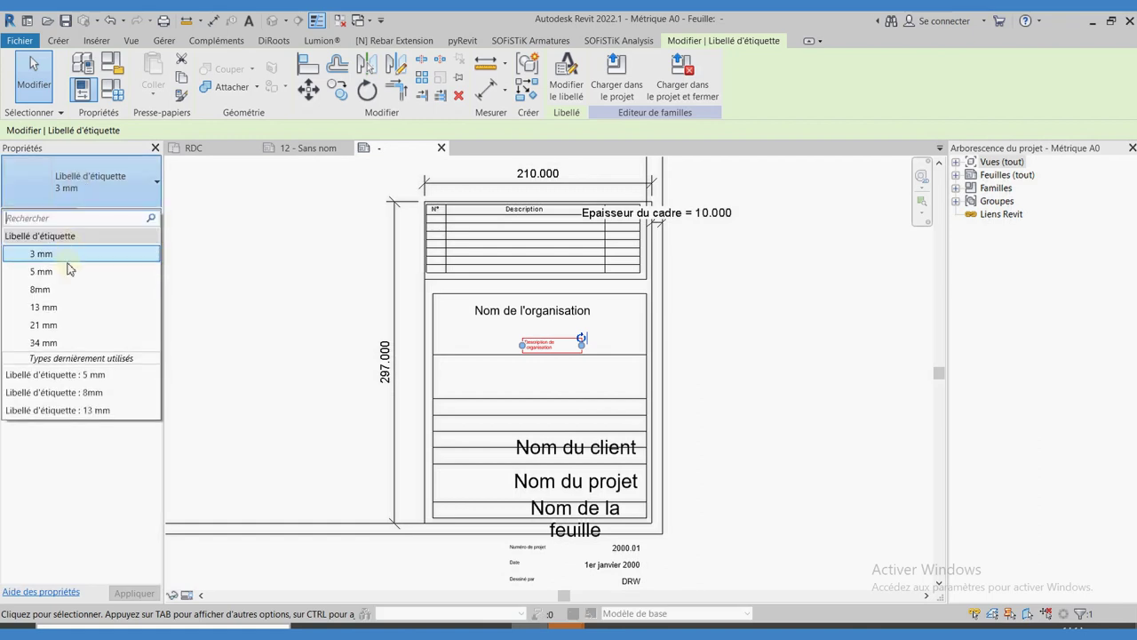
click(70, 272)
drag(524, 352, 455, 345)
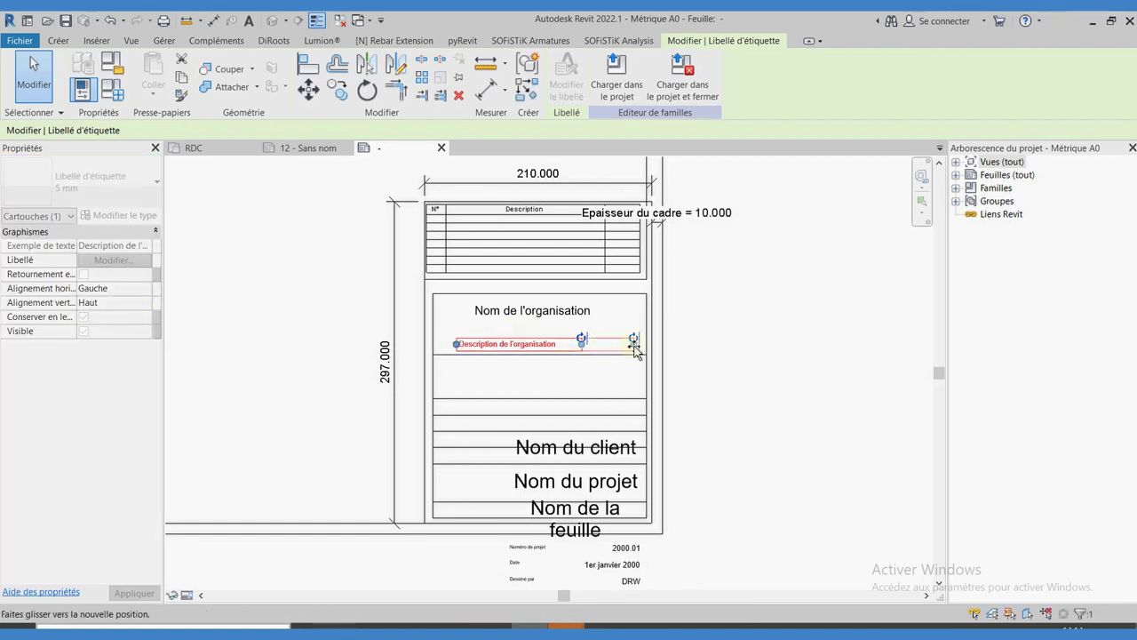
drag(637, 351, 634, 342)
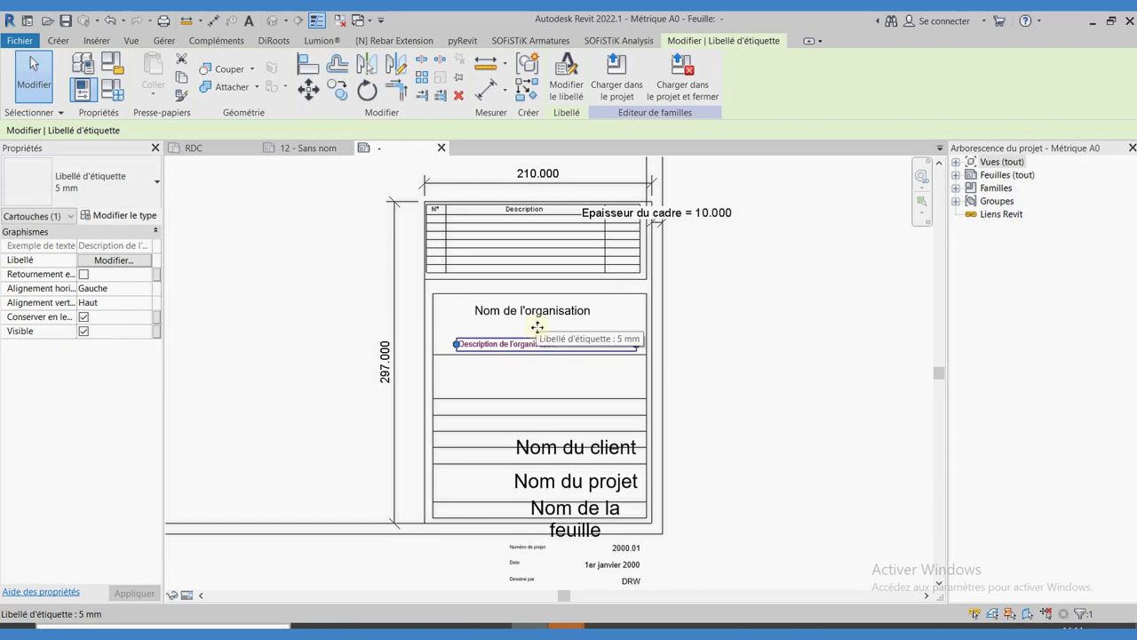
drag(533, 338, 533, 326)
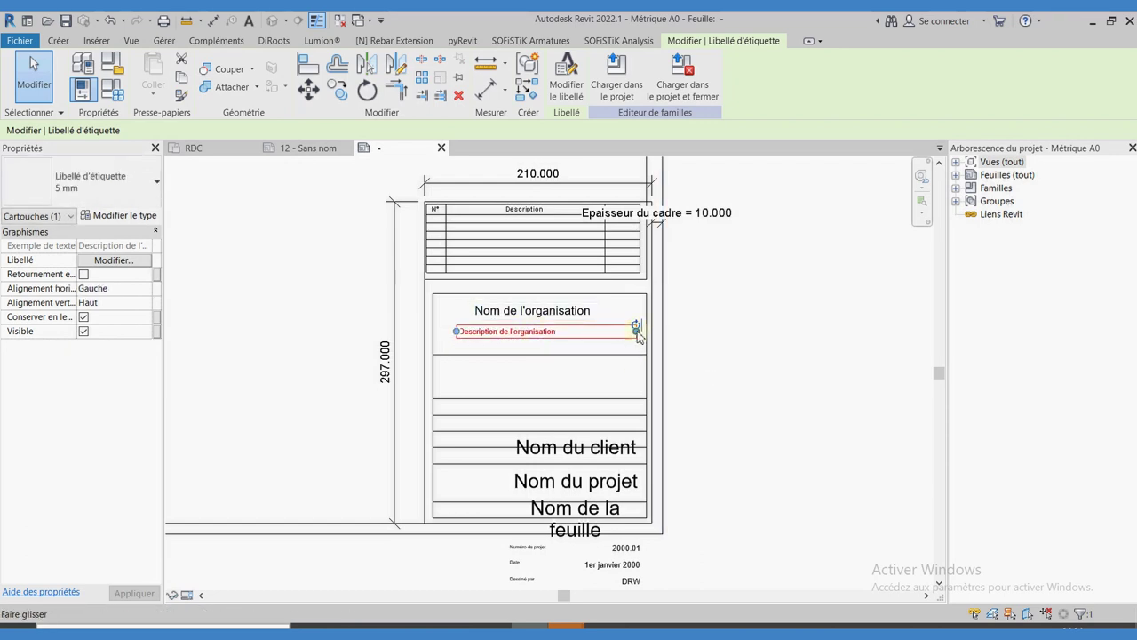
click(691, 356)
click(480, 343)
drag(576, 333, 578, 335)
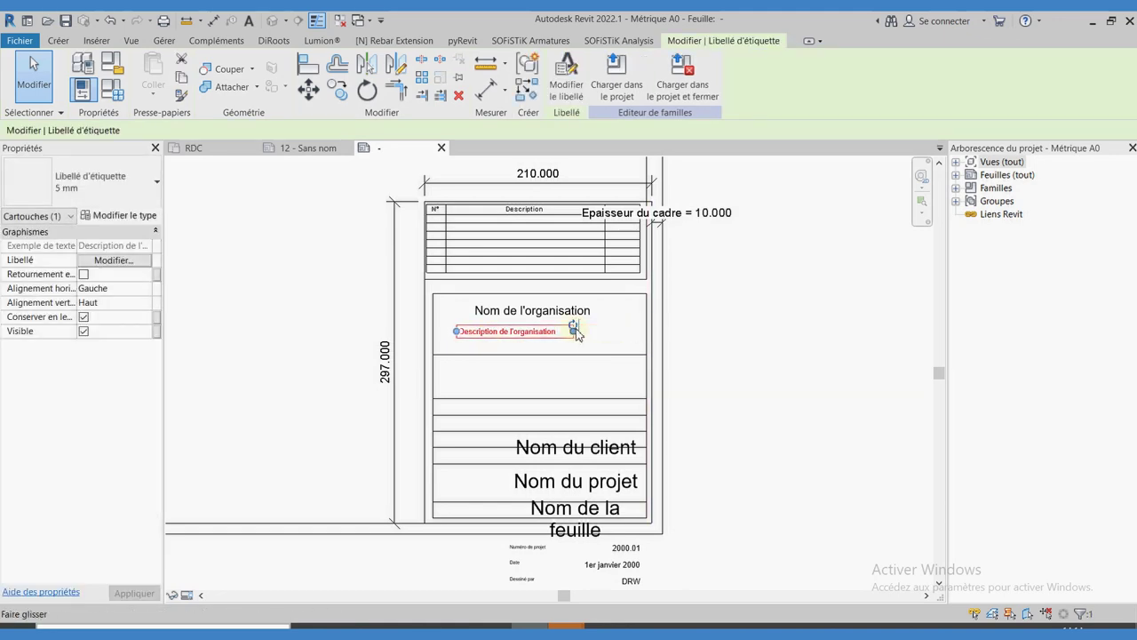
key(Right)
key(Right)
key(Right)
key(Right)
key(Right)
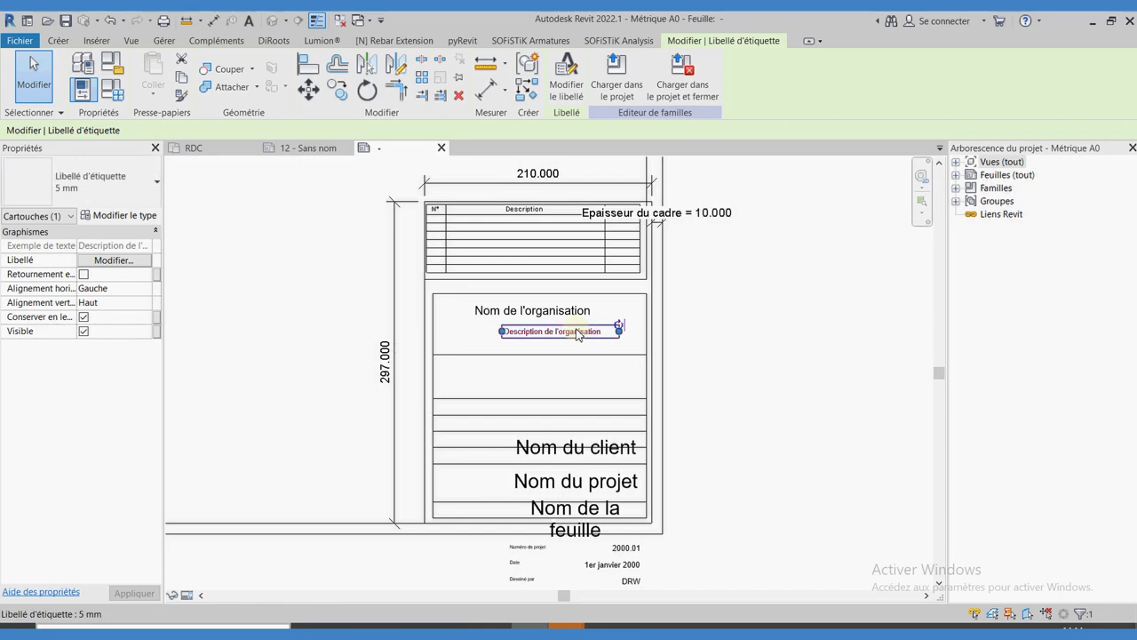
key(Right)
key(Right)
key(Right)
click(574, 306)
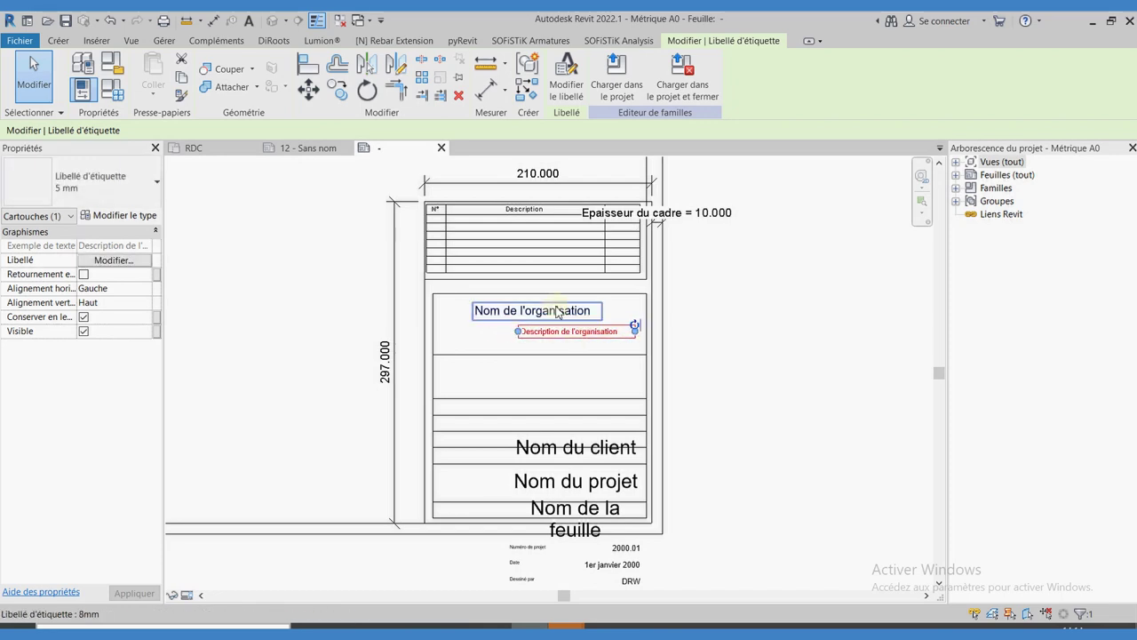
drag(581, 307, 606, 313)
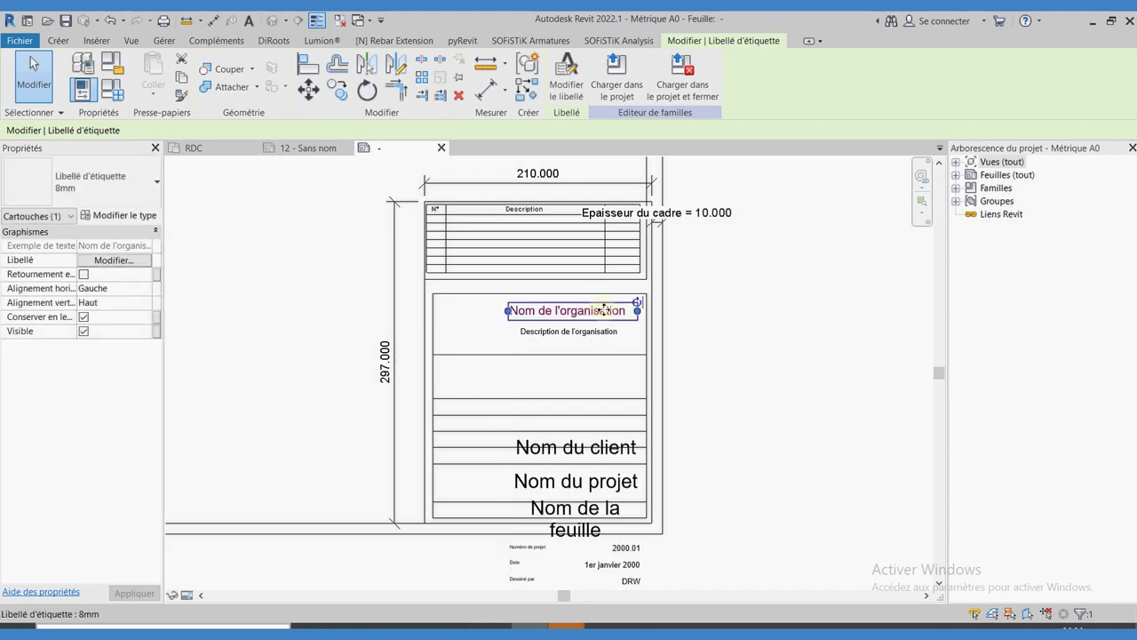
key(Escape)
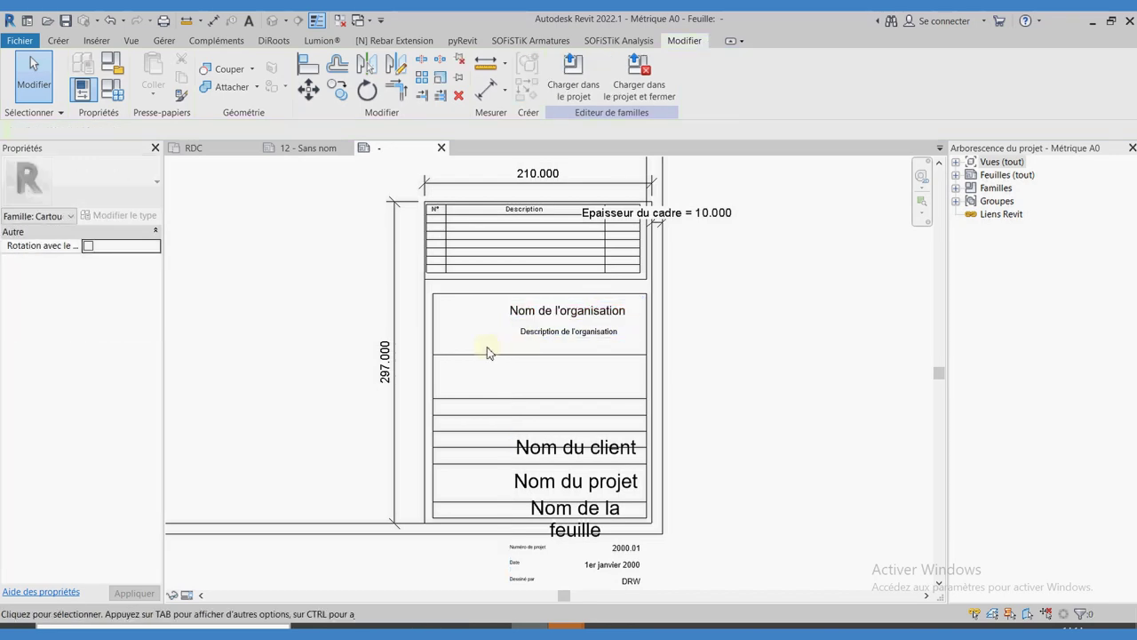
Step: Move Nom du client and Nom du projet up, deleting the two row lines between them
click(555, 454)
drag(555, 454, 522, 395)
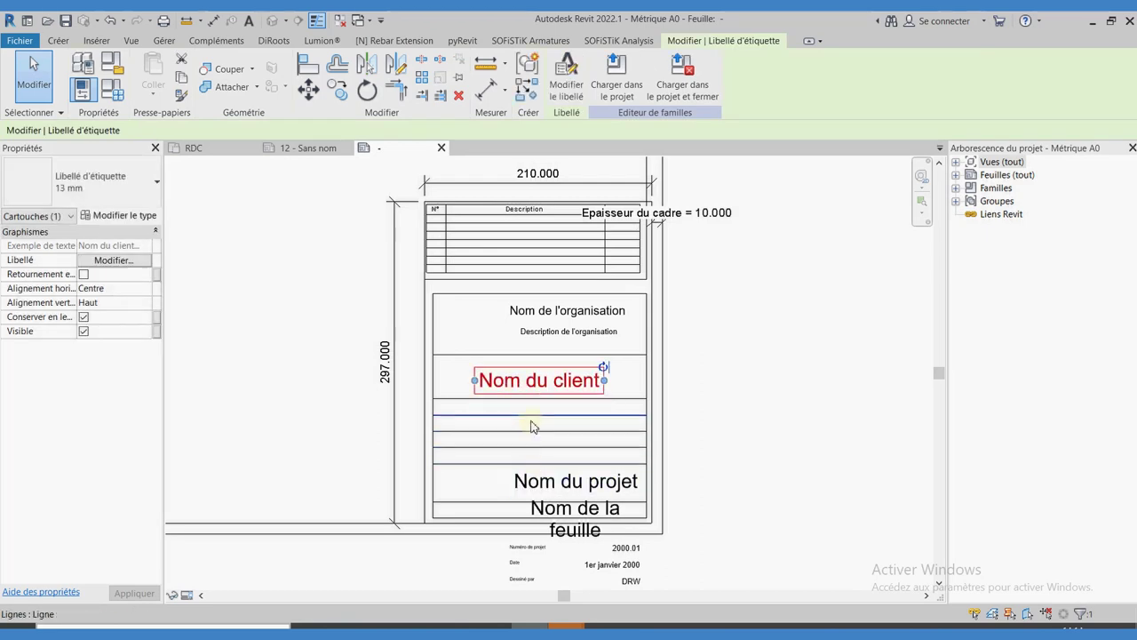
click(532, 424)
key(Delete)
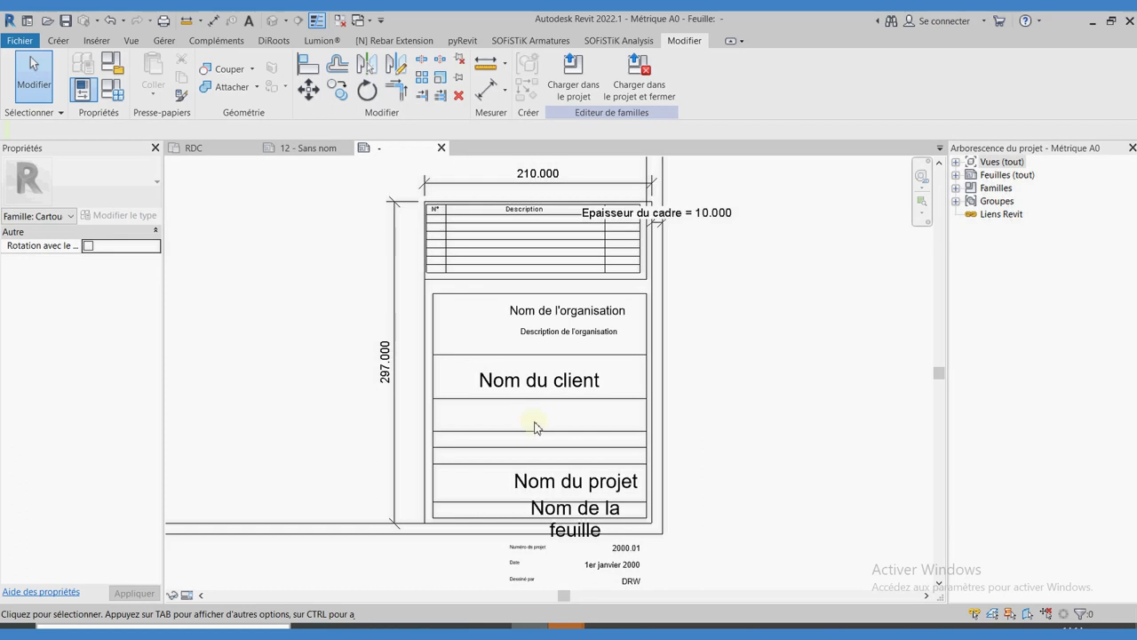
click(539, 432)
key(Delete)
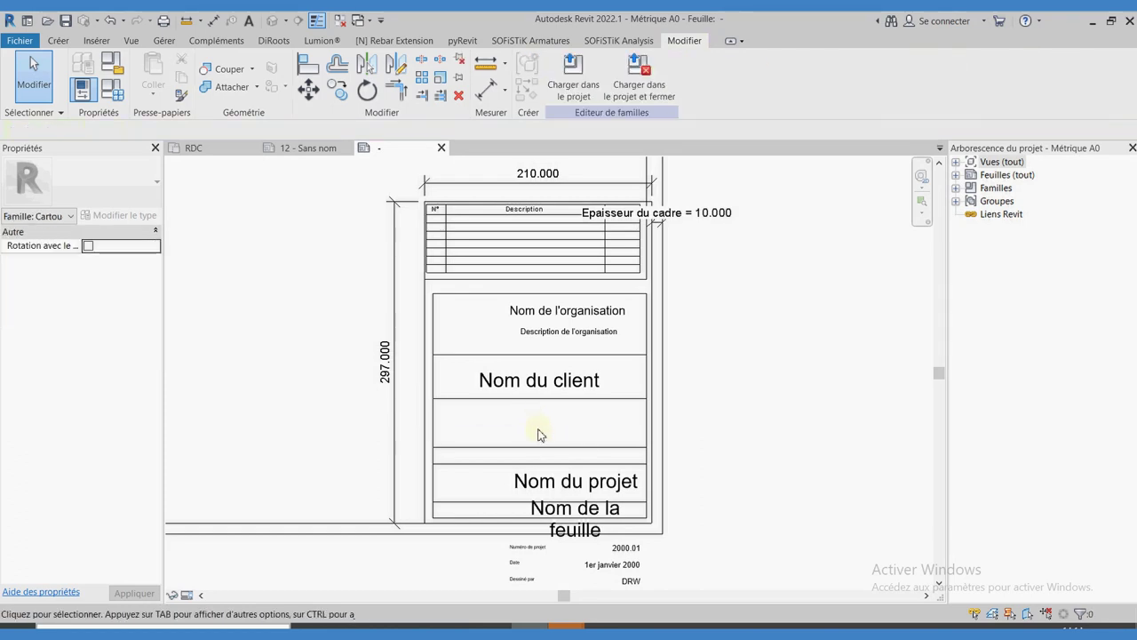
click(580, 481)
drag(579, 481, 553, 421)
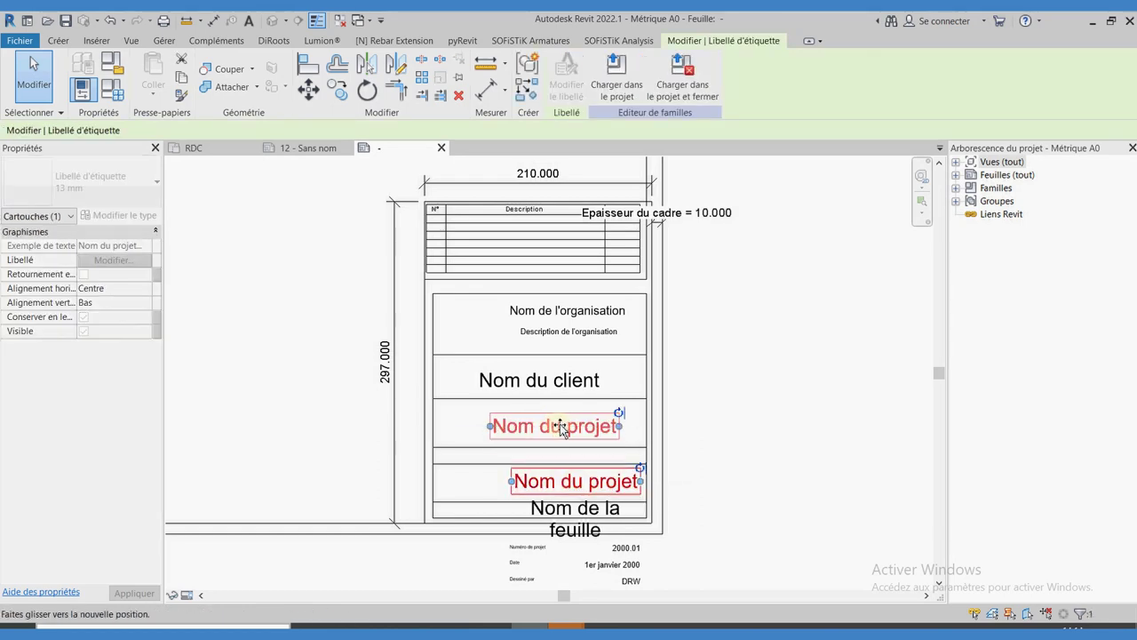
Step: Set Nom de la feuille to 5 mm and place it, widened, below the project name
click(574, 518)
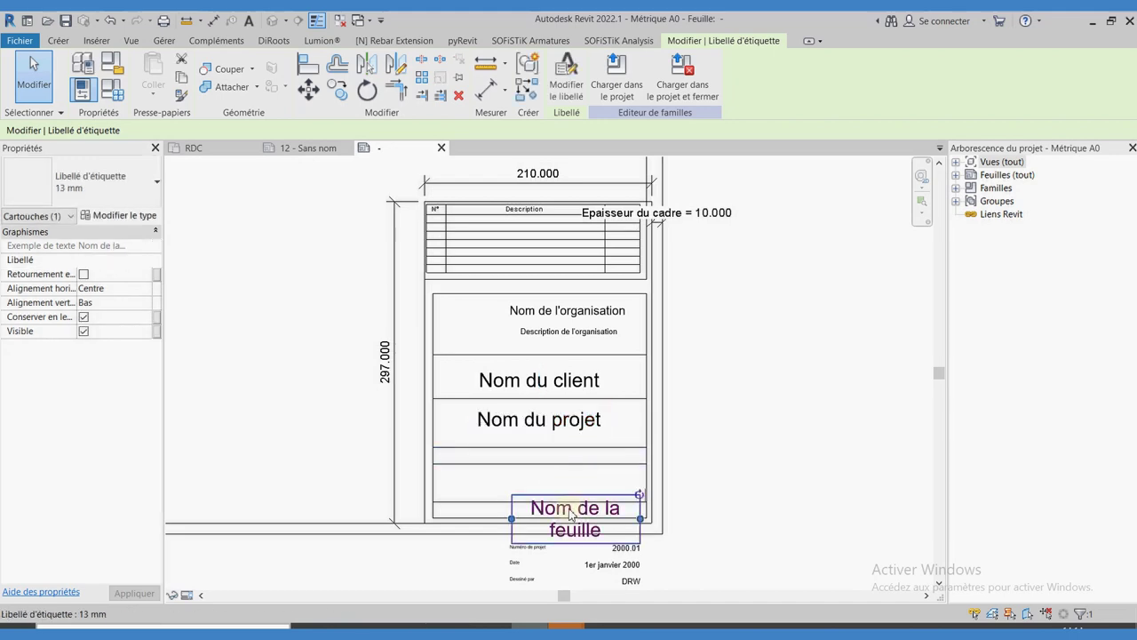
click(98, 183)
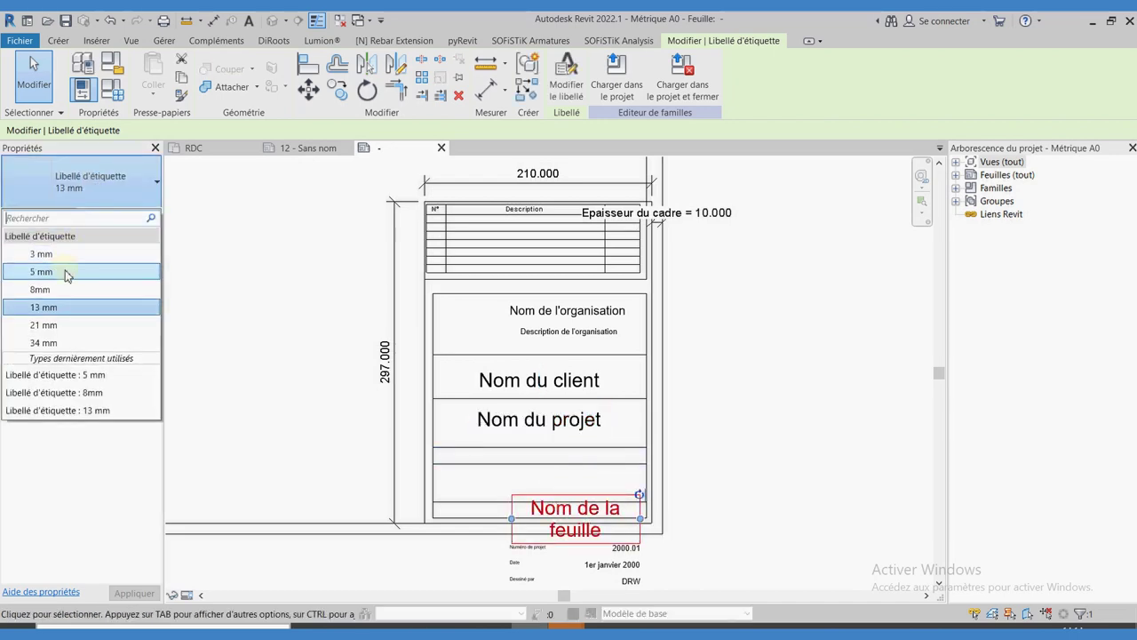
click(67, 272)
drag(578, 516, 504, 458)
drag(568, 457, 577, 458)
key(Escape)
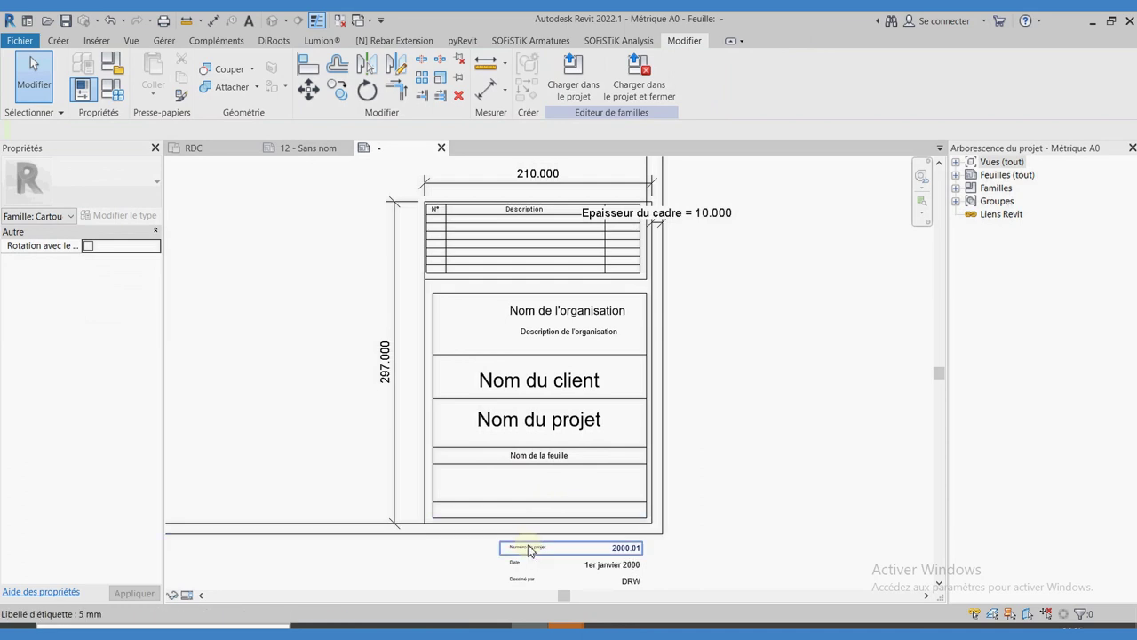
Step: Move the project number, date, drawn-by and checked-by labels inside the title block below Nom de la feuille
click(529, 549)
scroll(487, 455, down, 2)
scroll(545, 578, up, 4)
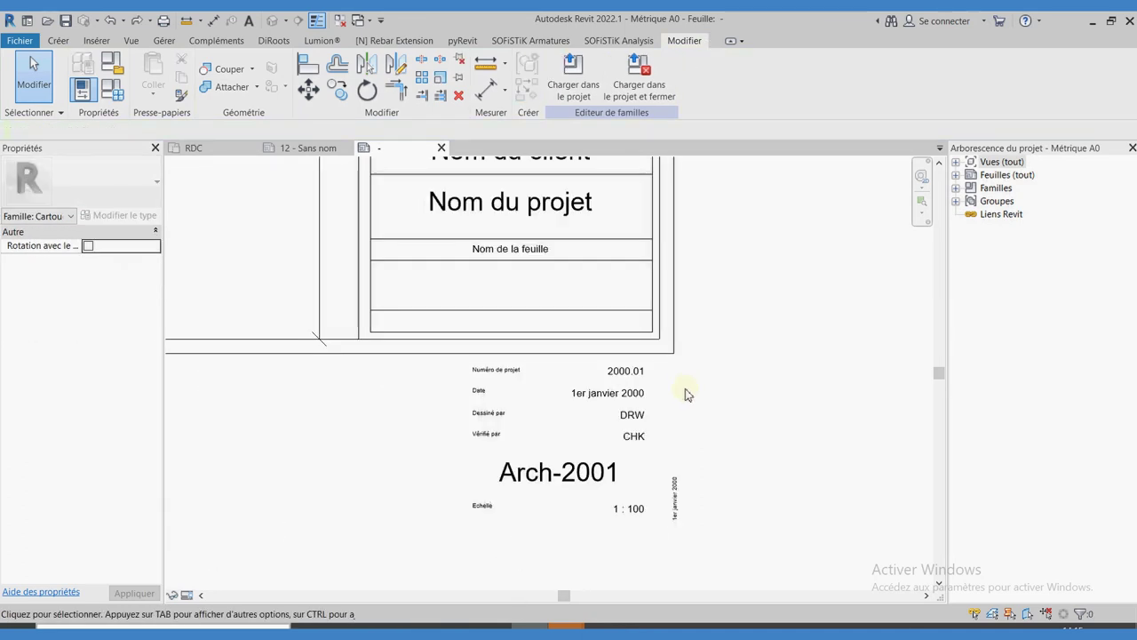
drag(685, 394, 455, 446)
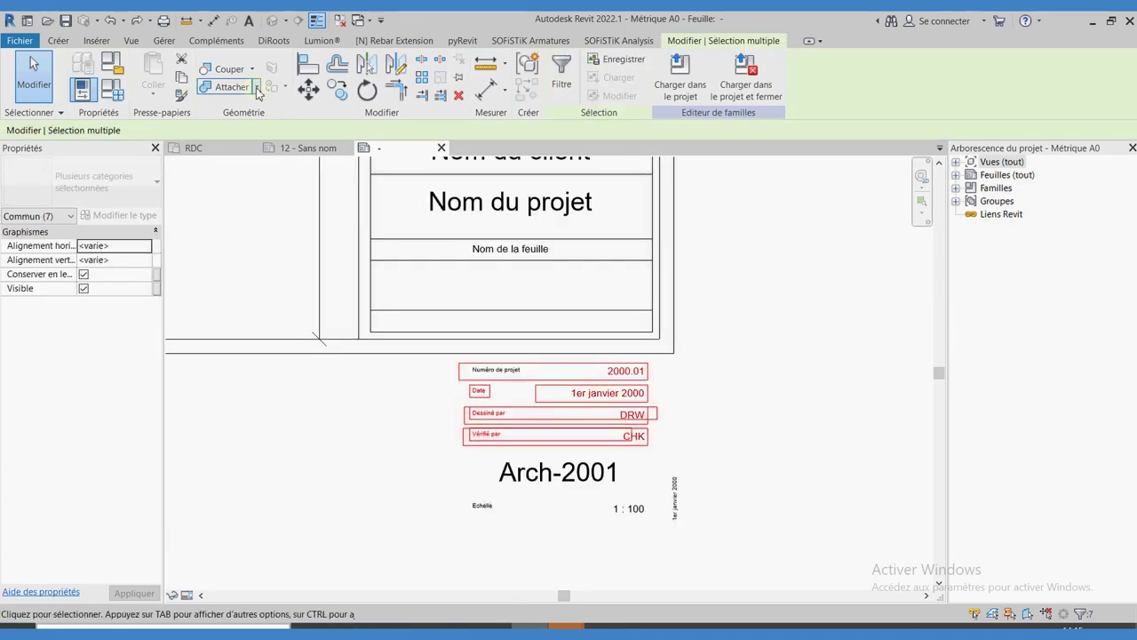
click(308, 86)
click(461, 370)
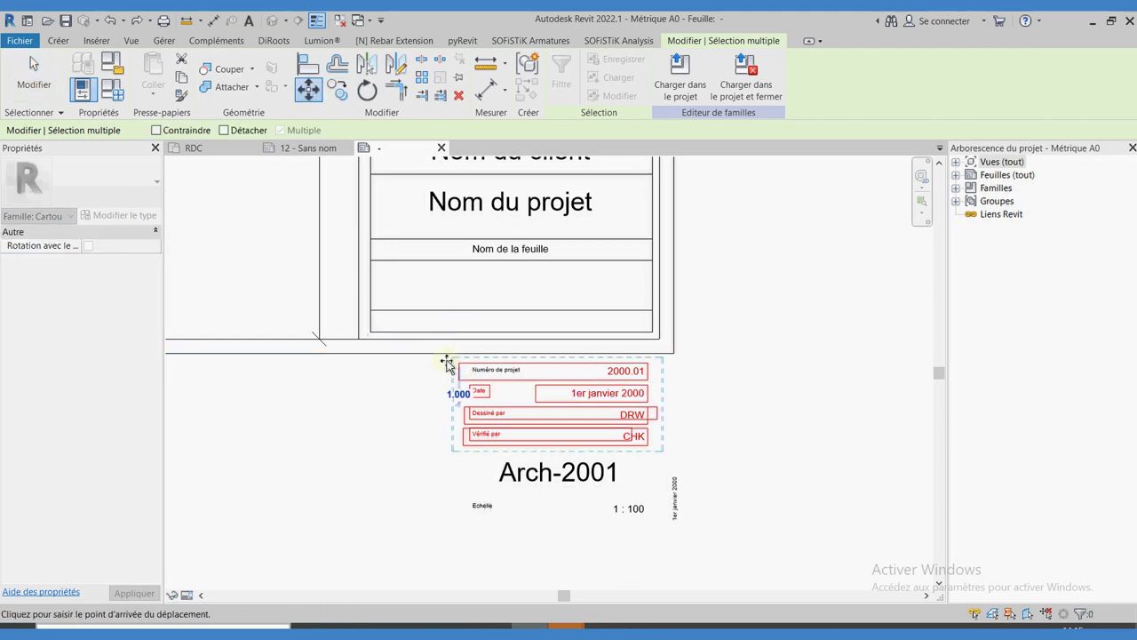
click(392, 270)
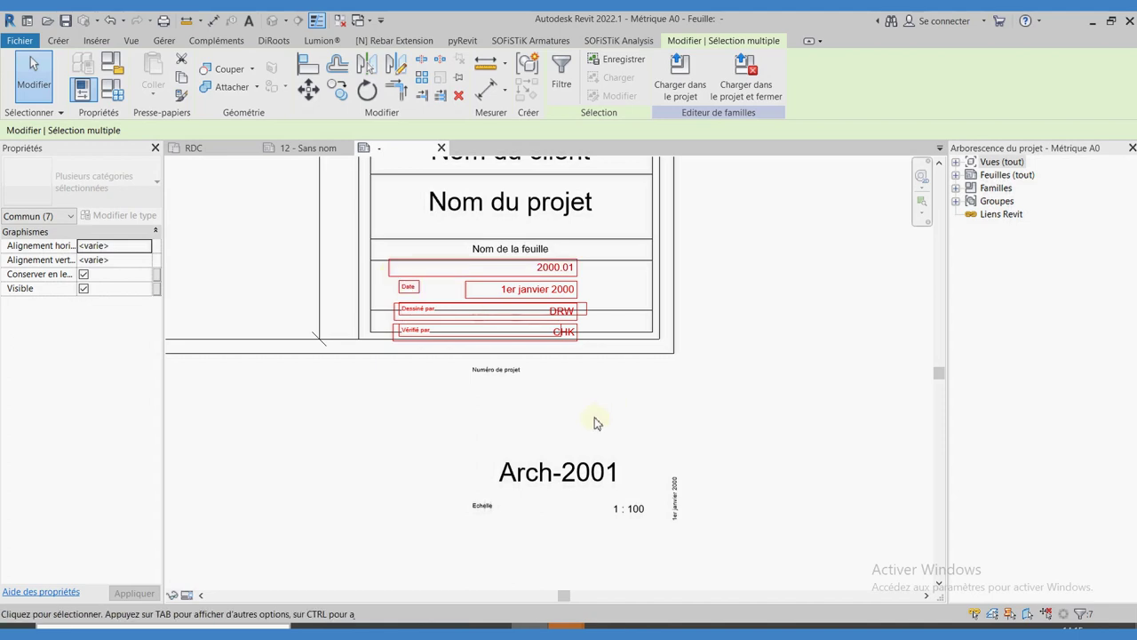
key(Escape)
Step: Copy the line below Nom de la feuille one row lower
scroll(594, 424, up, 2)
scroll(400, 355, up, 2)
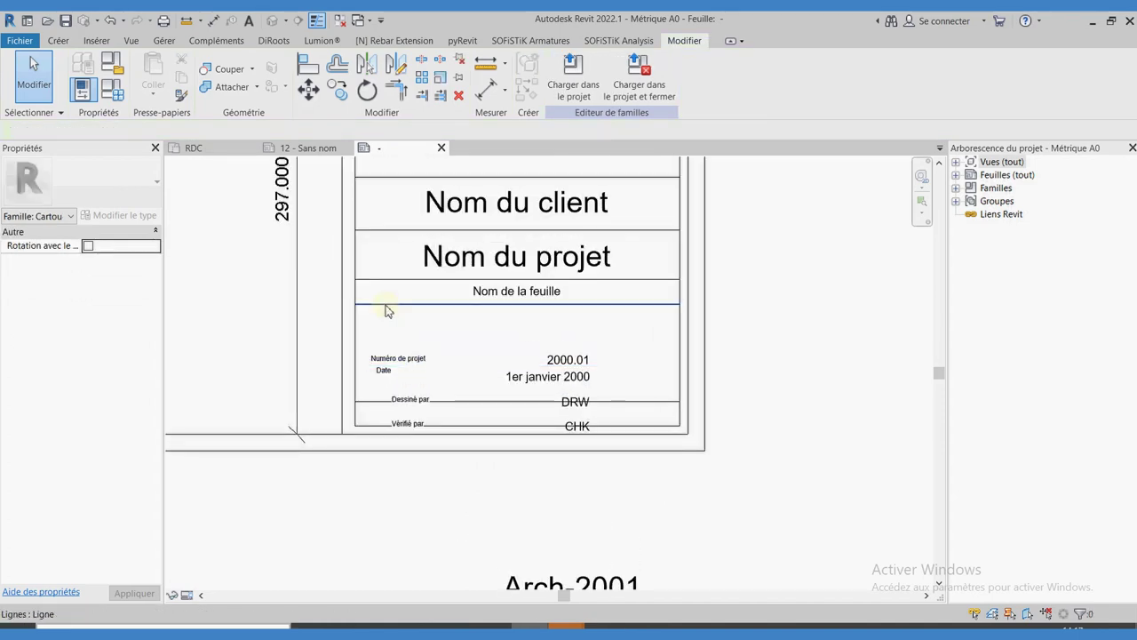
click(389, 304)
click(338, 89)
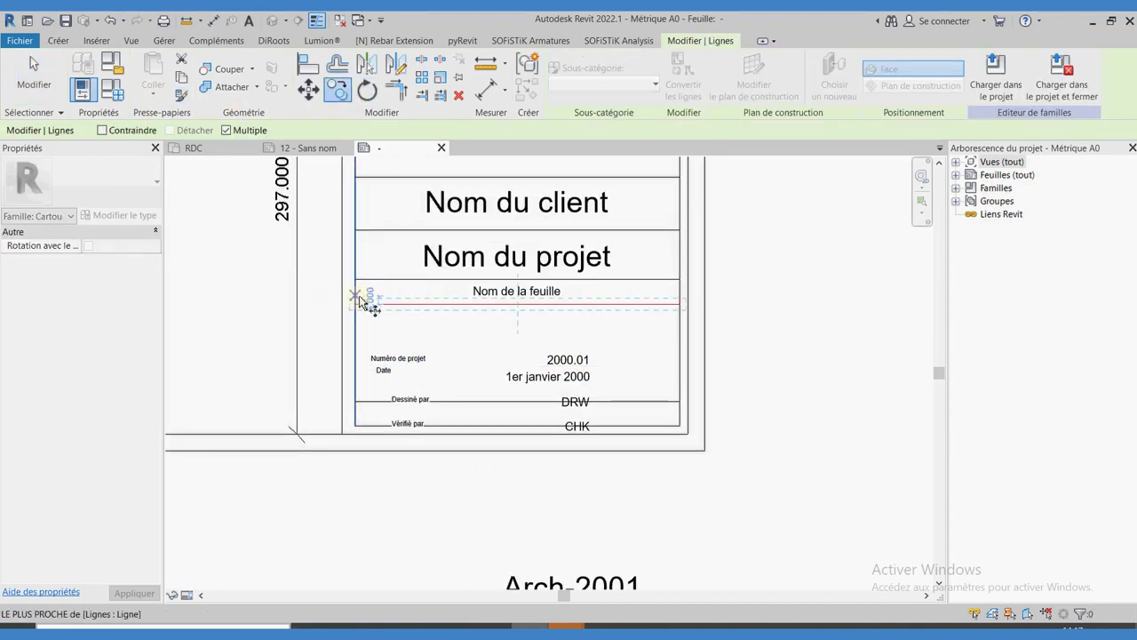
click(358, 306)
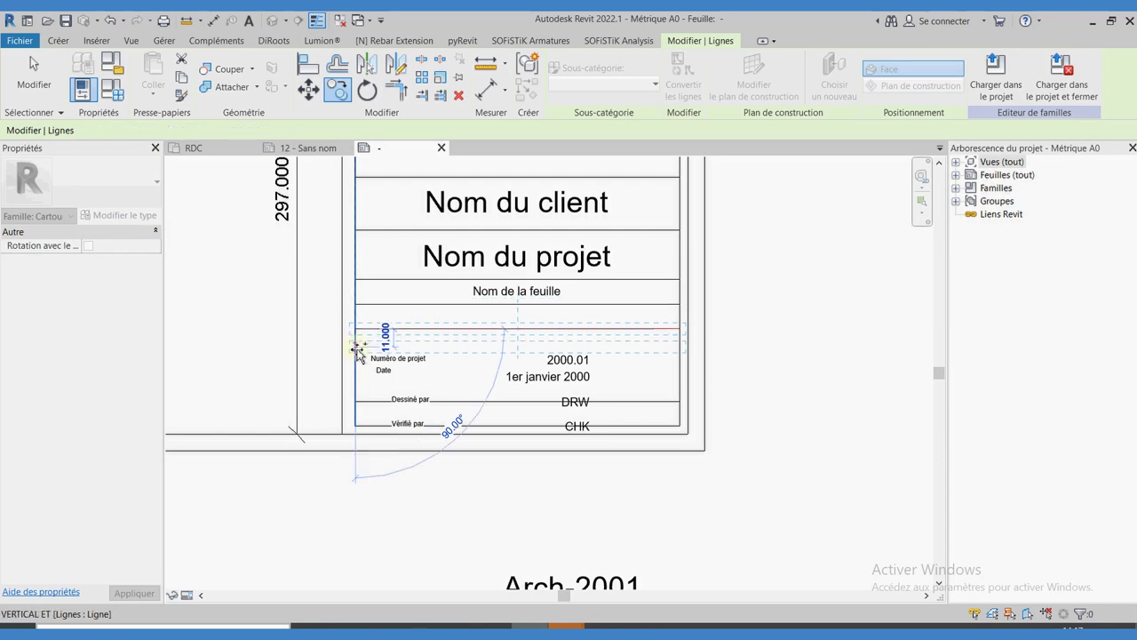
click(359, 331)
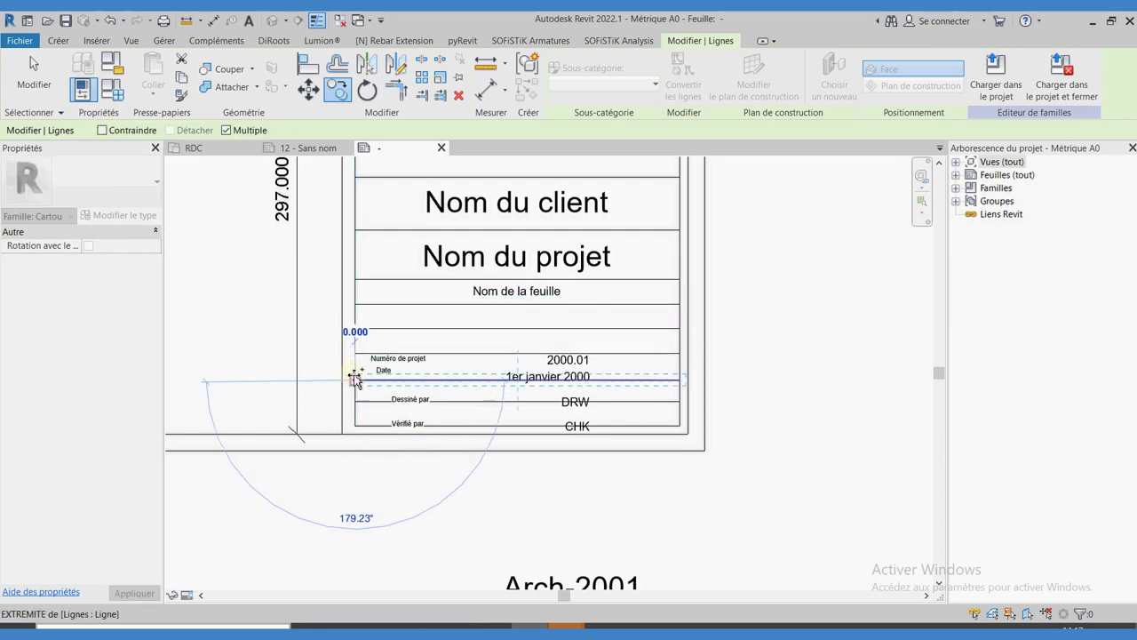
click(34, 79)
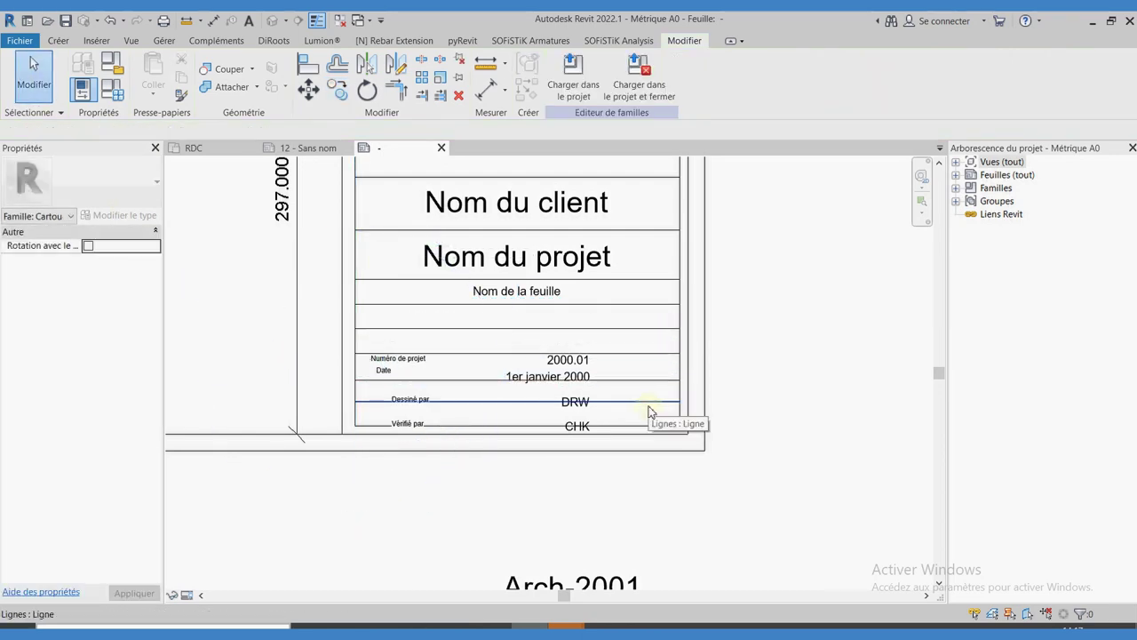
Step: Dimension the seven row lines in one string and set it to EQ
key(d)
key(i)
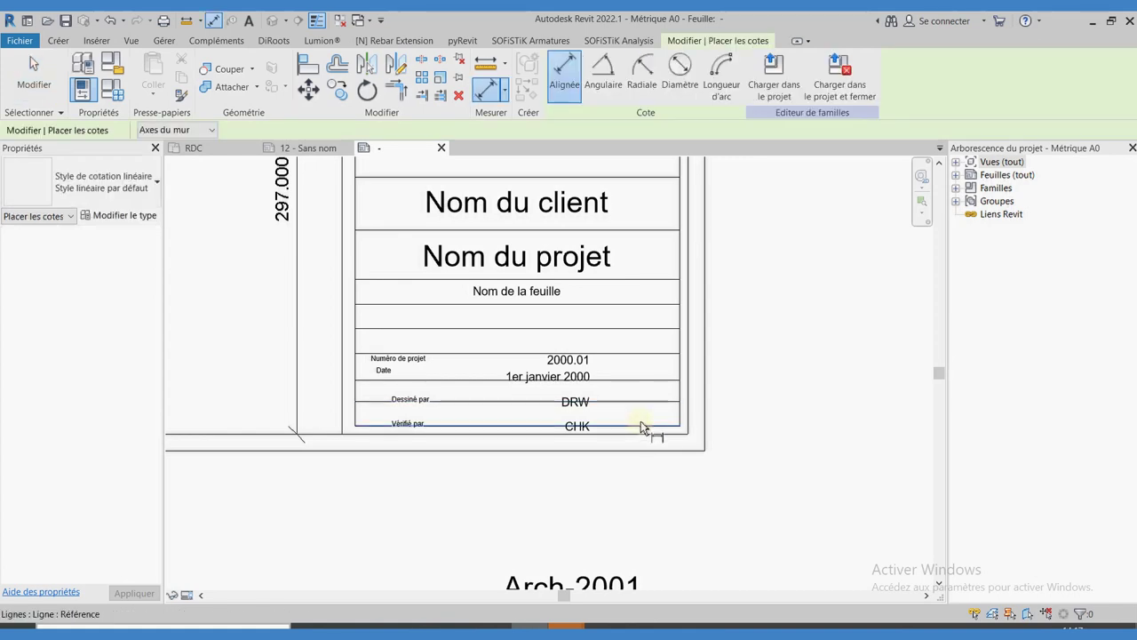
click(642, 425)
click(649, 402)
click(656, 381)
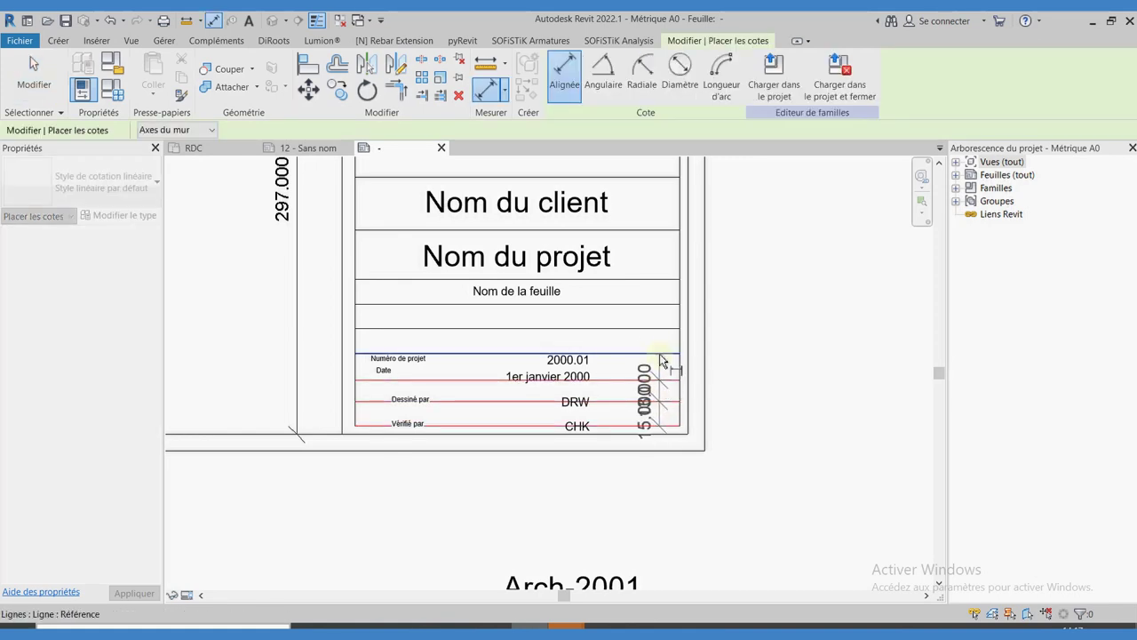
click(662, 355)
click(666, 329)
click(669, 304)
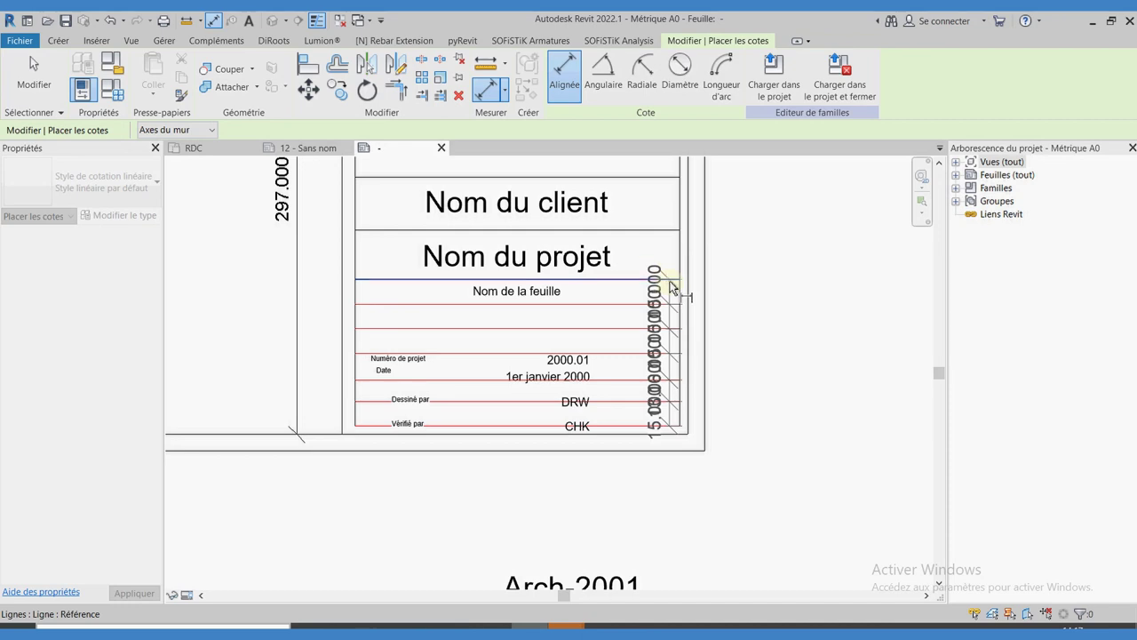
click(670, 281)
click(769, 339)
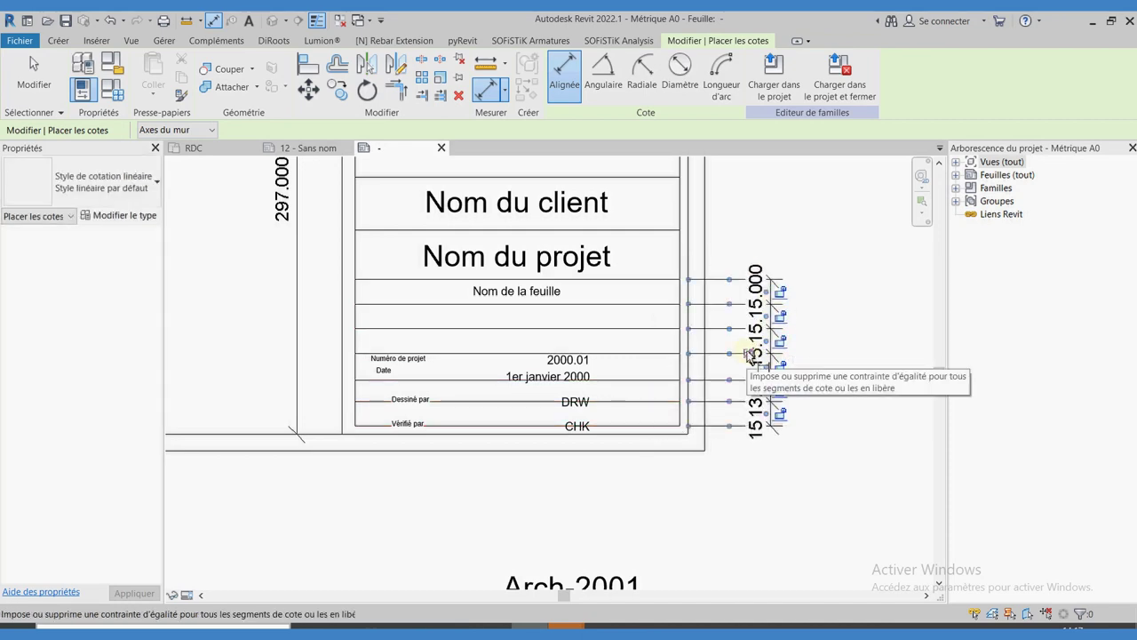
click(751, 353)
click(34, 73)
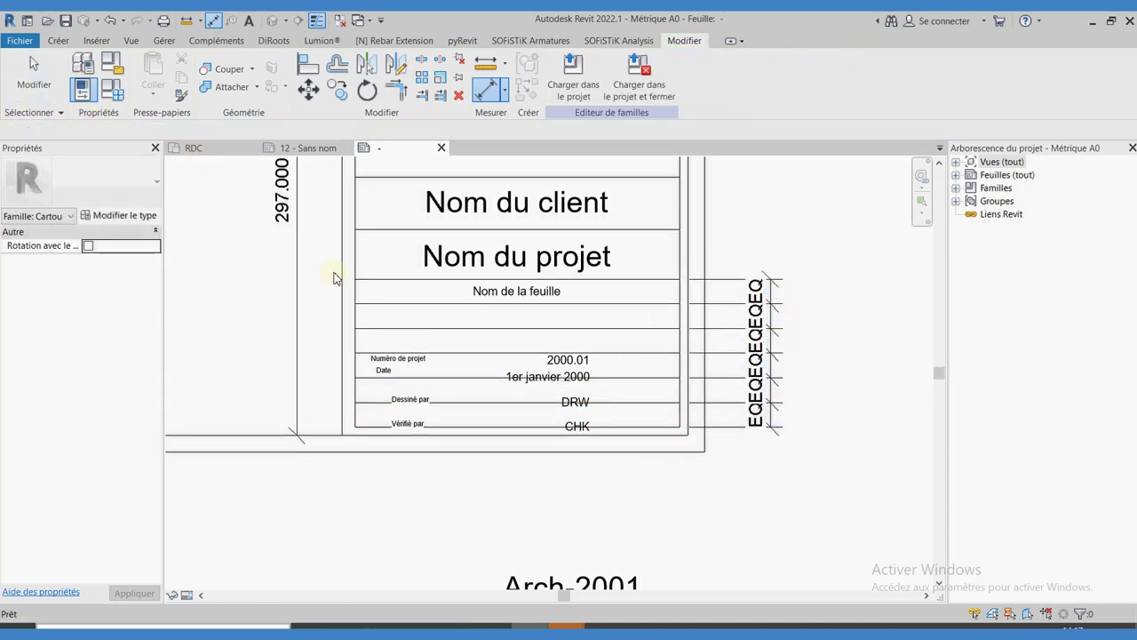
Step: Move the Numéro de projet text up into the row above and check the neighbouring values
scroll(485, 284, up, 1)
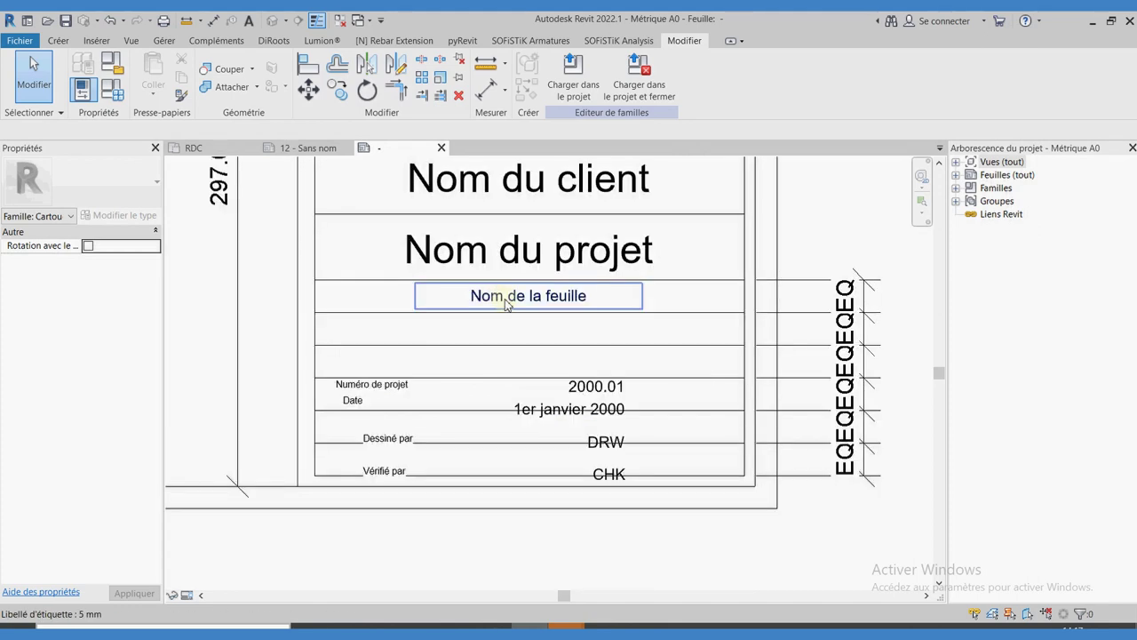
click(376, 386)
drag(330, 376, 317, 319)
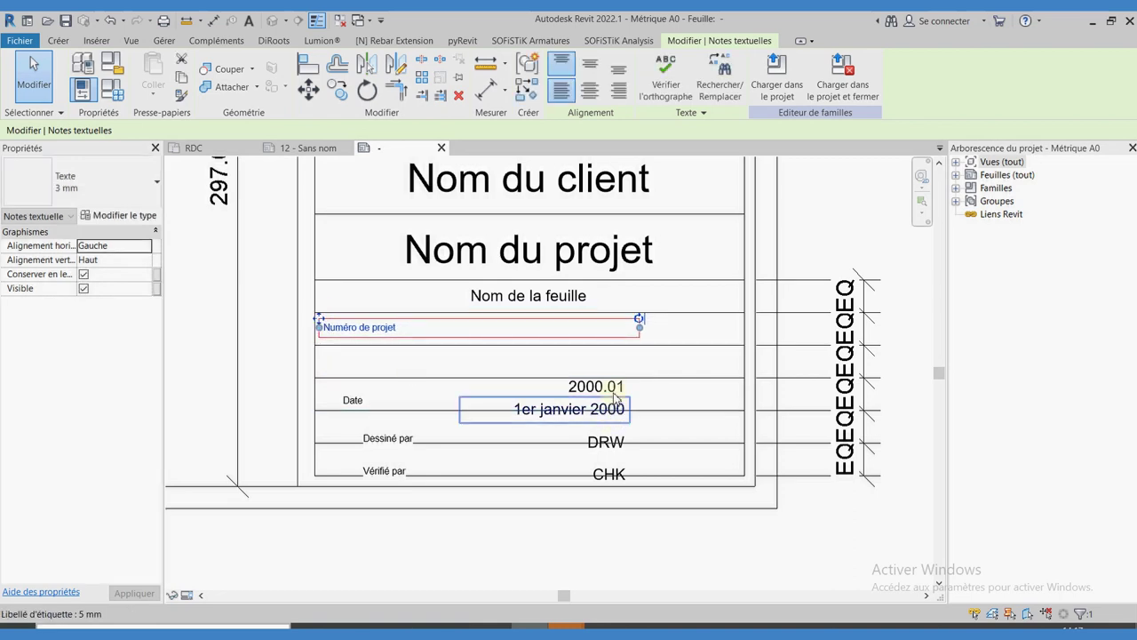
click(358, 331)
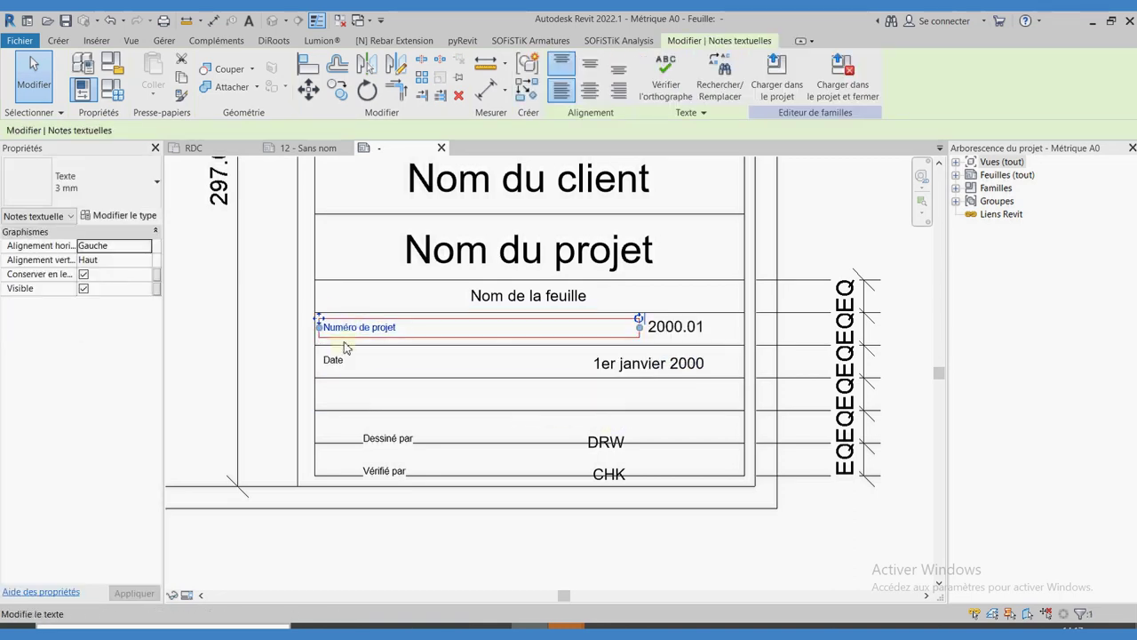
click(333, 359)
key(Escape)
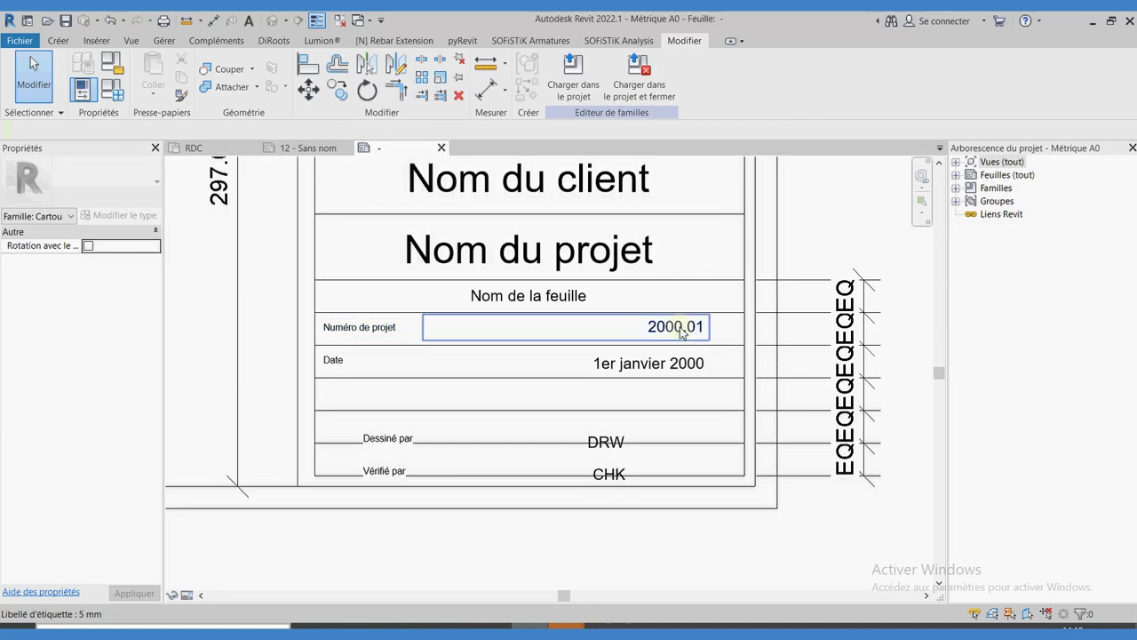
click(684, 327)
click(658, 364)
Step: Move the DRW label and the Dessiné par note up into the empty row above
click(404, 438)
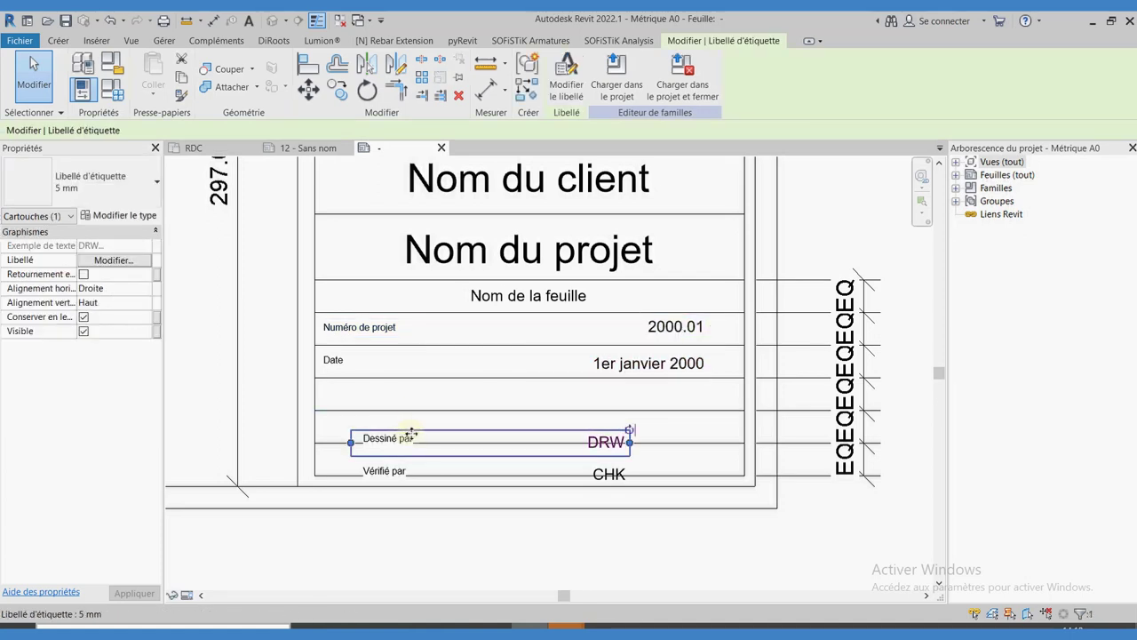
mouse_move(404, 439)
ctrl+mouse_down()
mouse_move(382, 391)
mouse_move(493, 388)
ctrl+mouse_up()
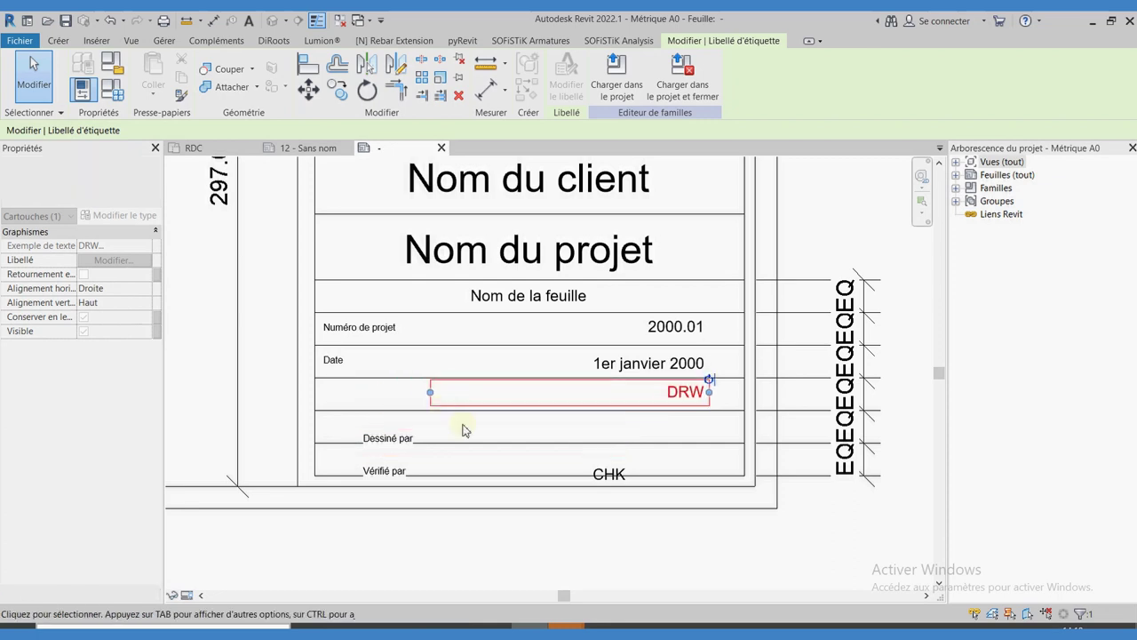
click(405, 443)
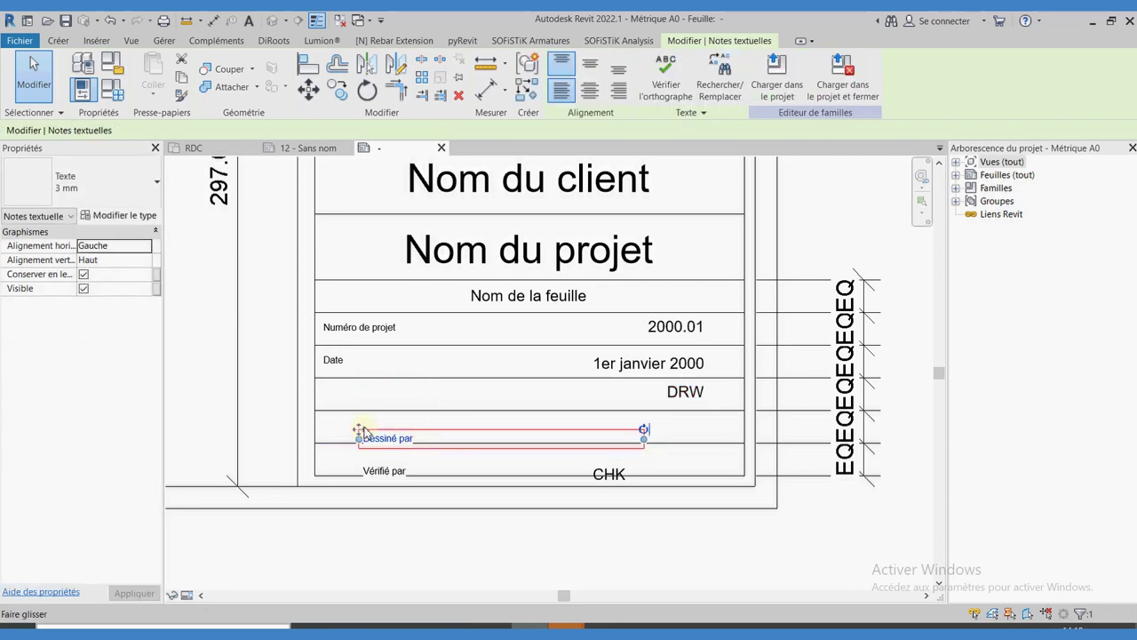
ctrl+drag(363, 432, 322, 389)
Step: Move the CHK label and Vérifié par note up one row, emptying the bottom row
click(382, 465)
mouse_move(382, 464)
ctrl+mouse_down()
mouse_move(358, 420)
mouse_move(463, 423)
ctrl+mouse_up()
click(364, 472)
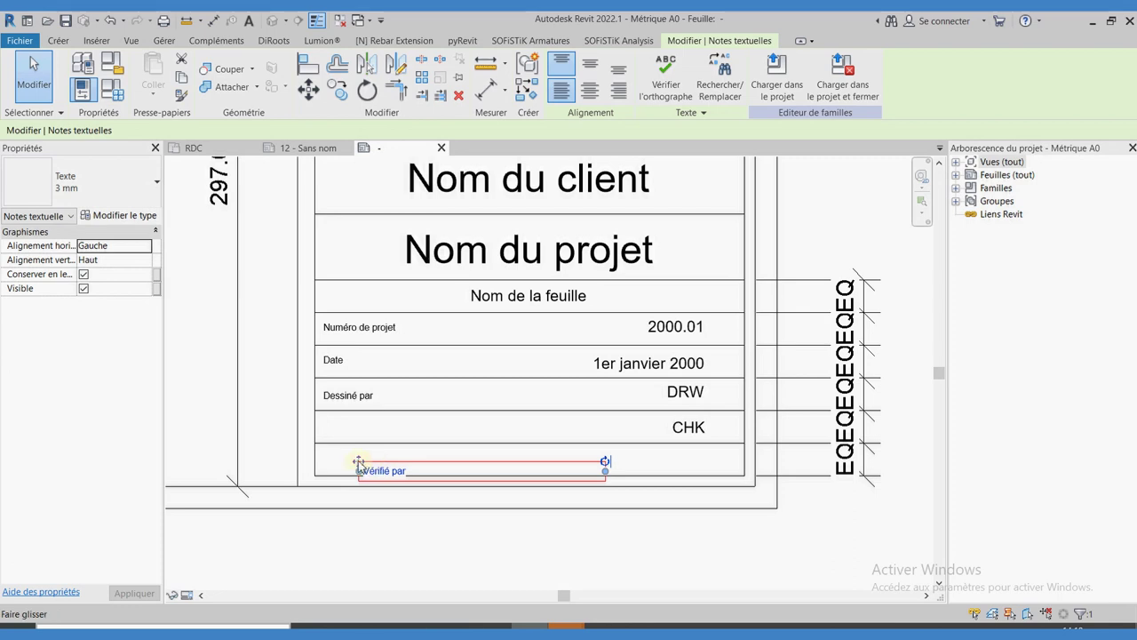
drag(358, 462, 322, 423)
scroll(546, 302, down, 1)
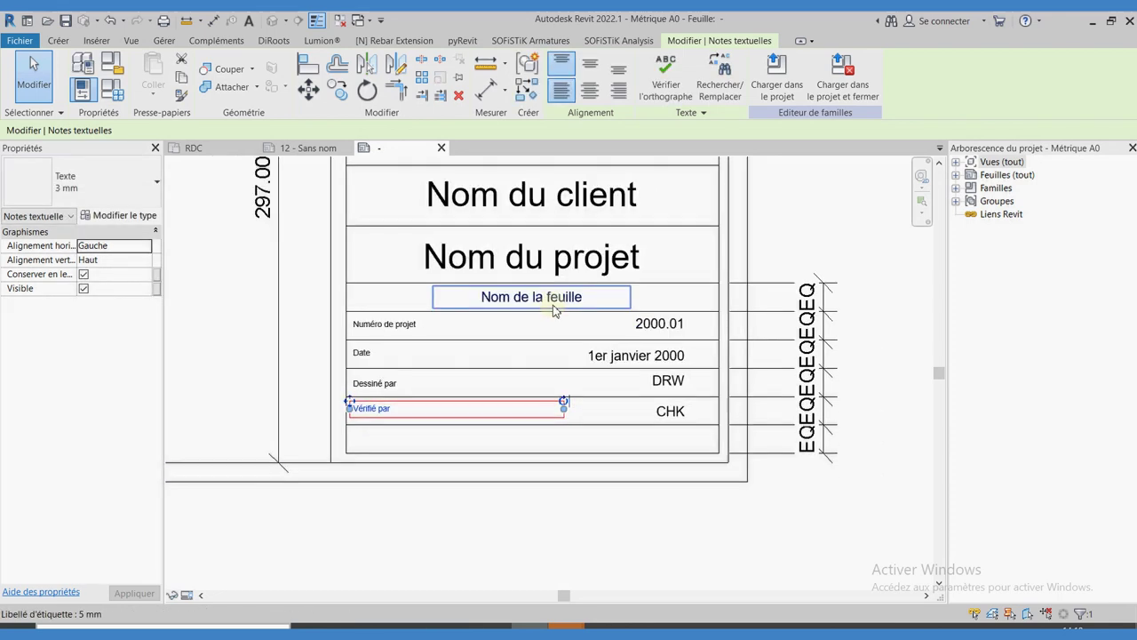
scroll(546, 303, down, 2)
click(574, 447)
scroll(533, 534, up, 2)
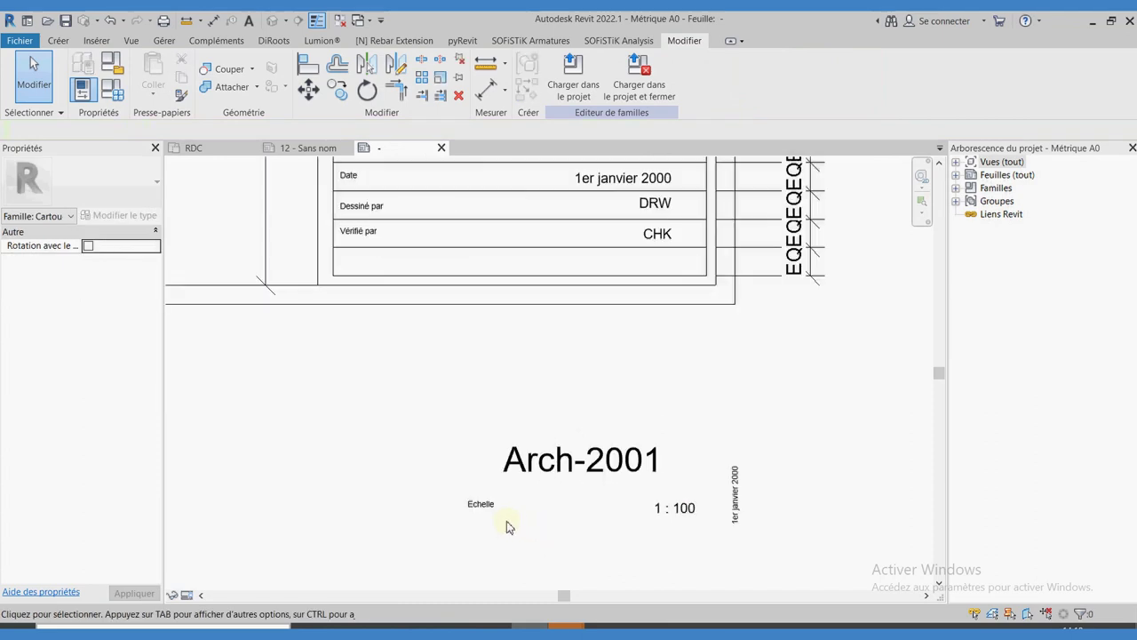
Step: Place the Echelle note and the 1 : 100 scale label in the empty bottom row
click(466, 502)
drag(466, 502, 339, 260)
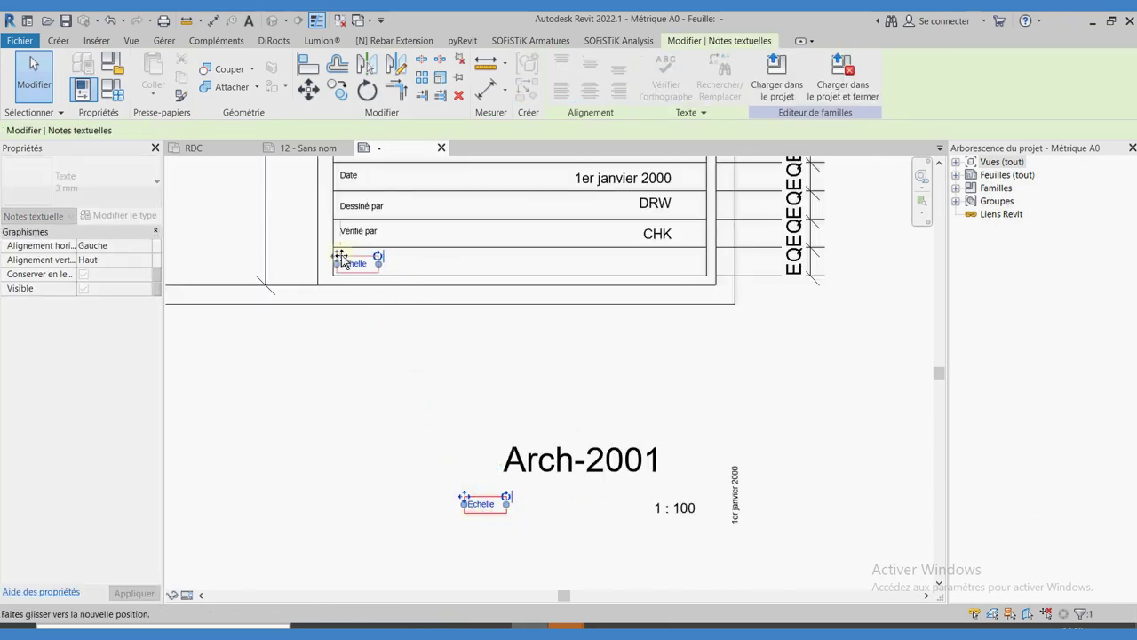
click(666, 506)
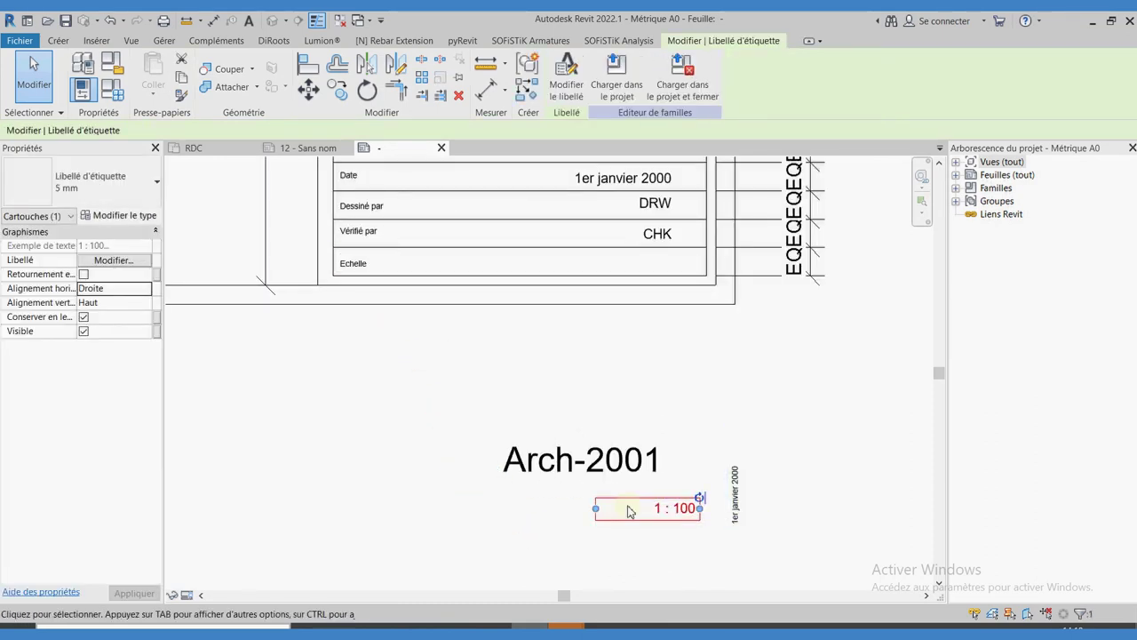
drag(633, 498, 612, 257)
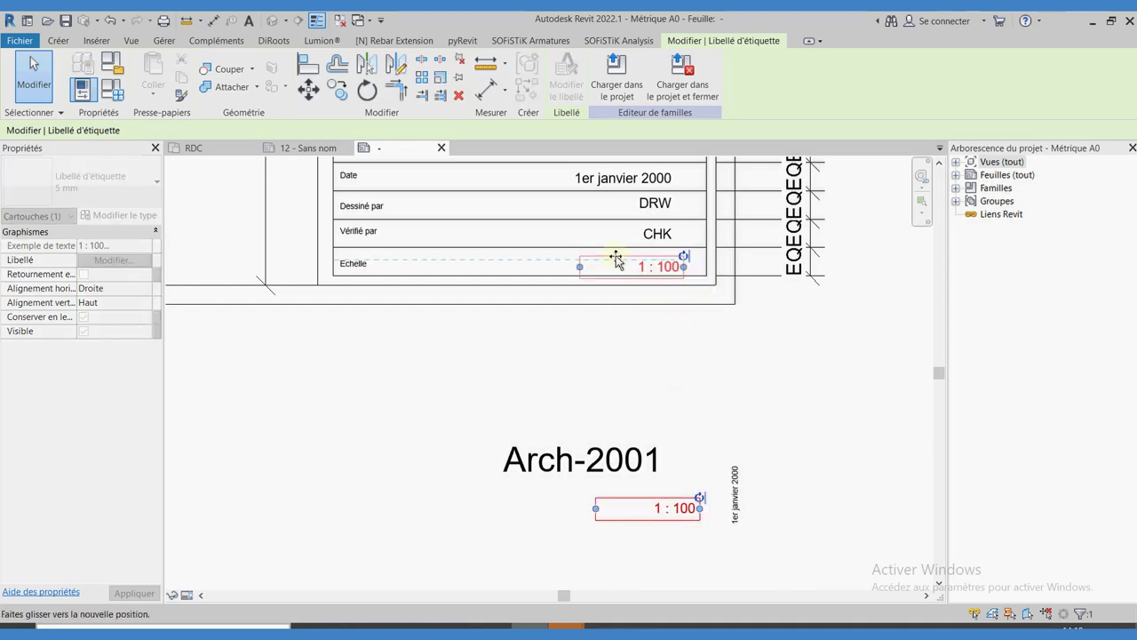
Step: Delete the vertical 1er janvier 2000 date label and the Arch-2001 label
click(735, 492)
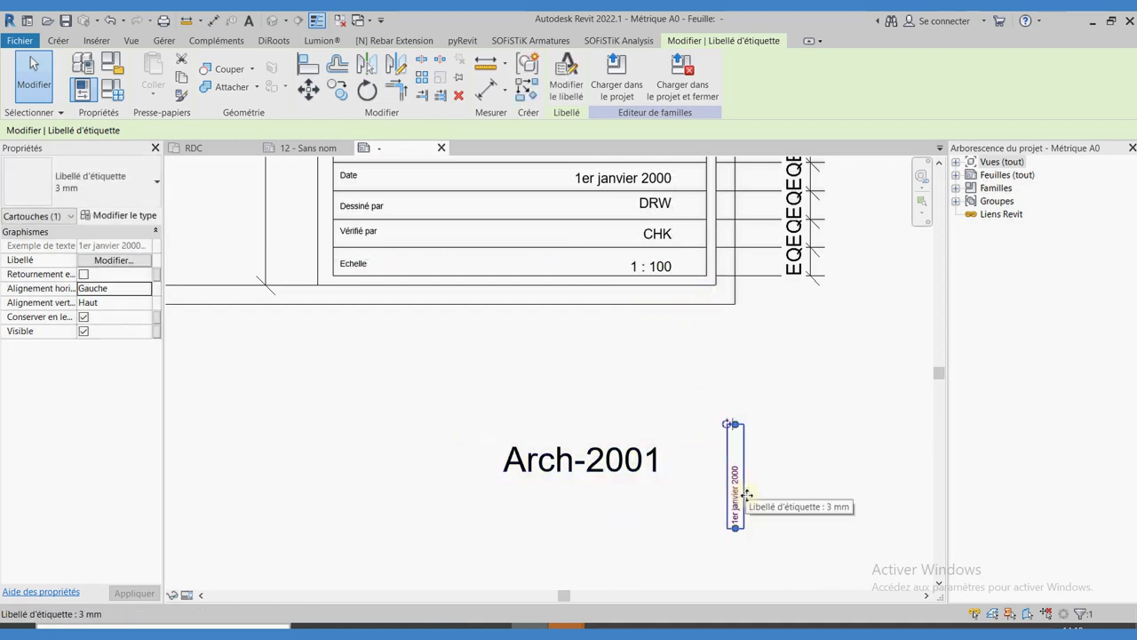
key(Delete)
click(622, 461)
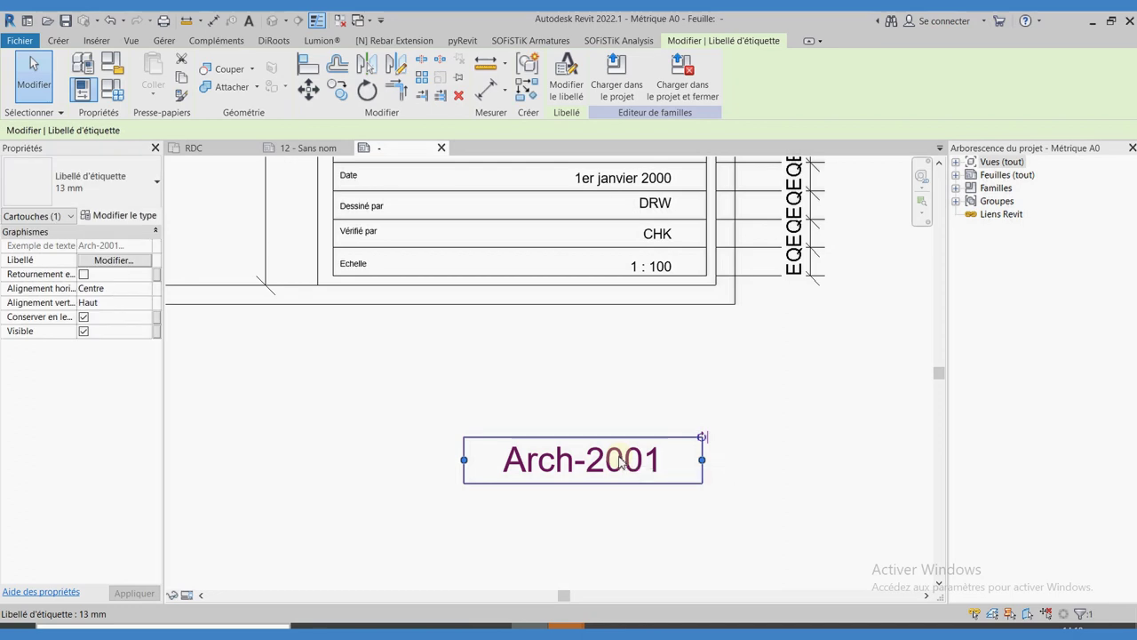
key(Delete)
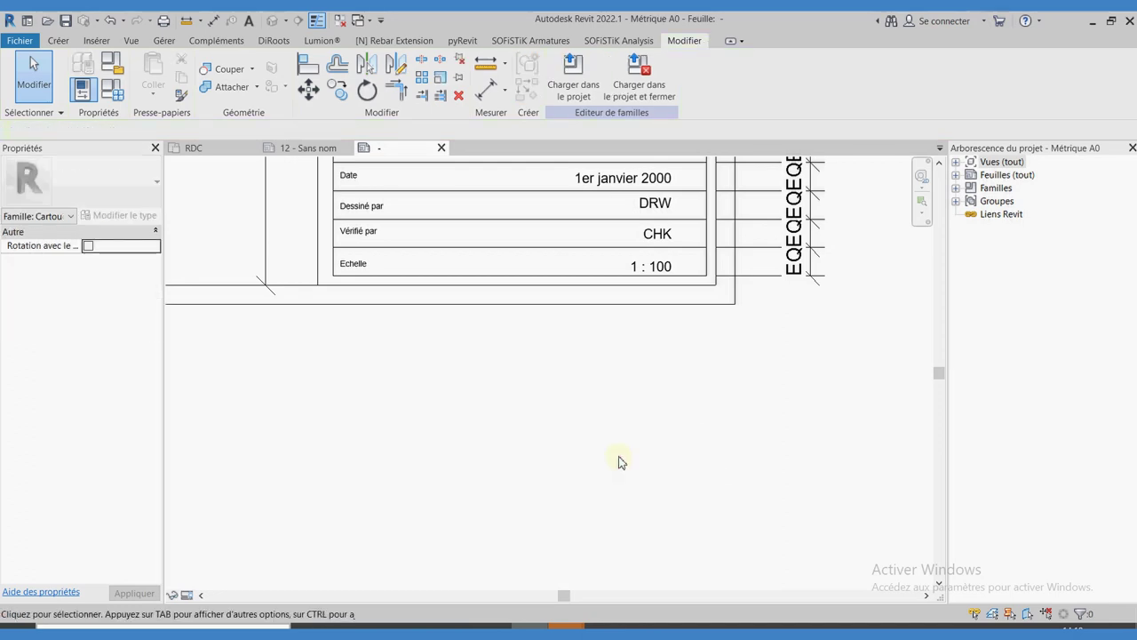
scroll(653, 459, down, 2)
scroll(572, 325, down, 1)
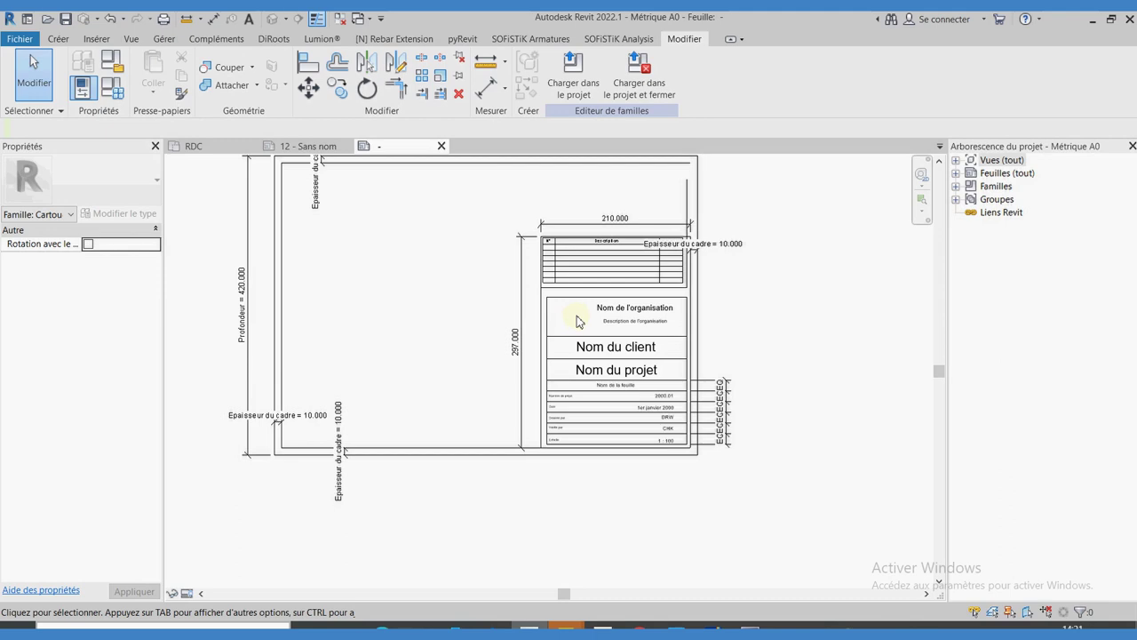
Step: Insert the bim SIMPLE-j.jpg logo image and place it on the sheet
click(94, 39)
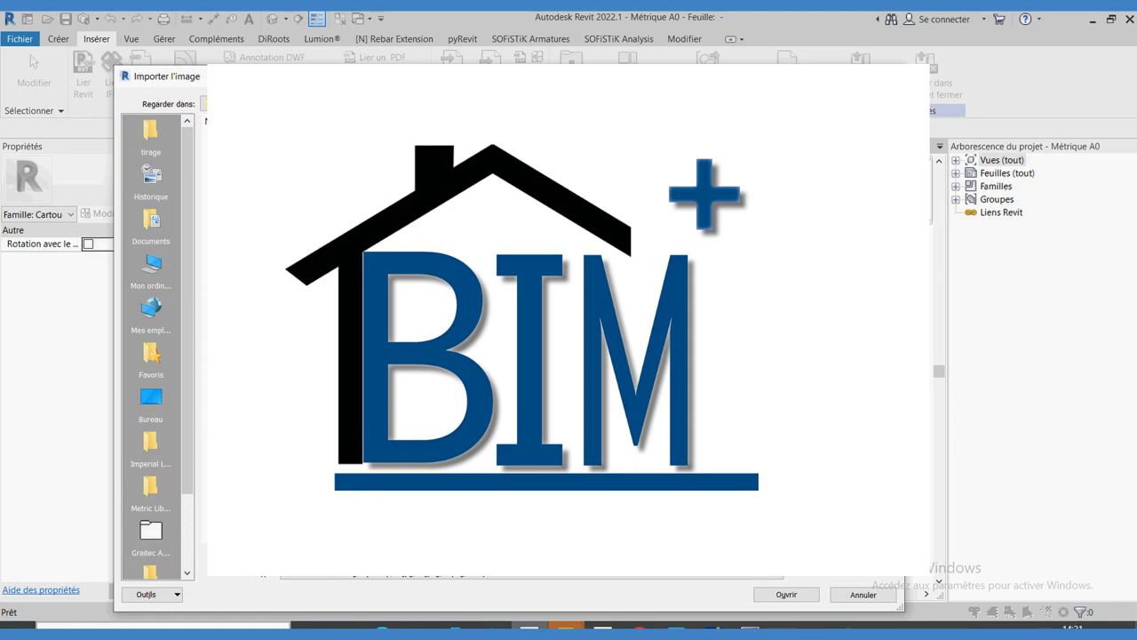
click(785, 595)
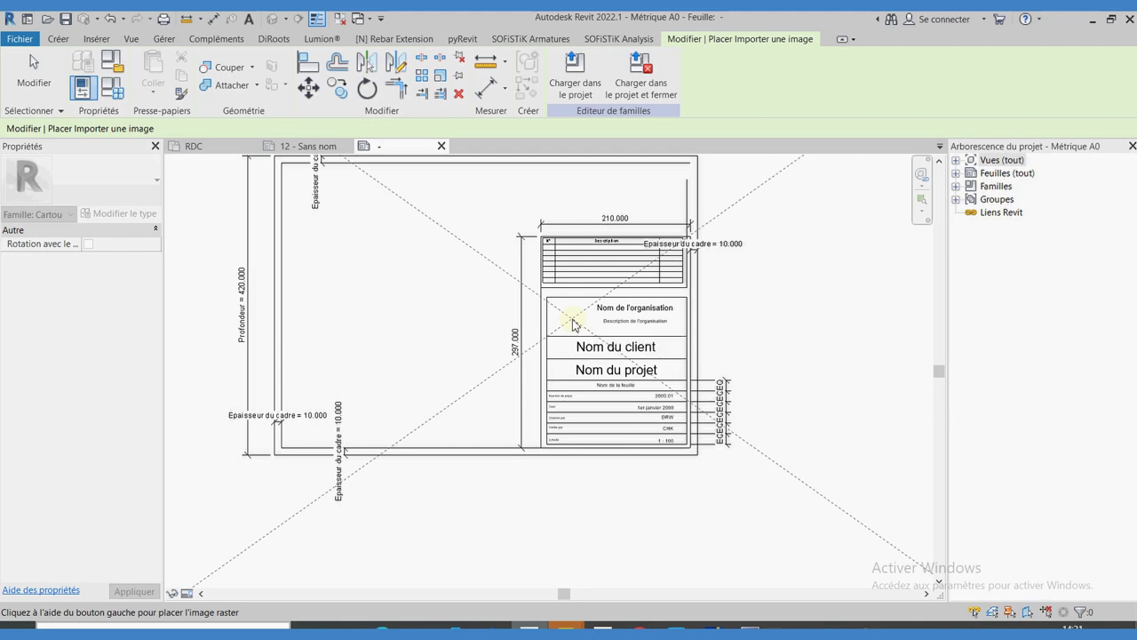
click(573, 323)
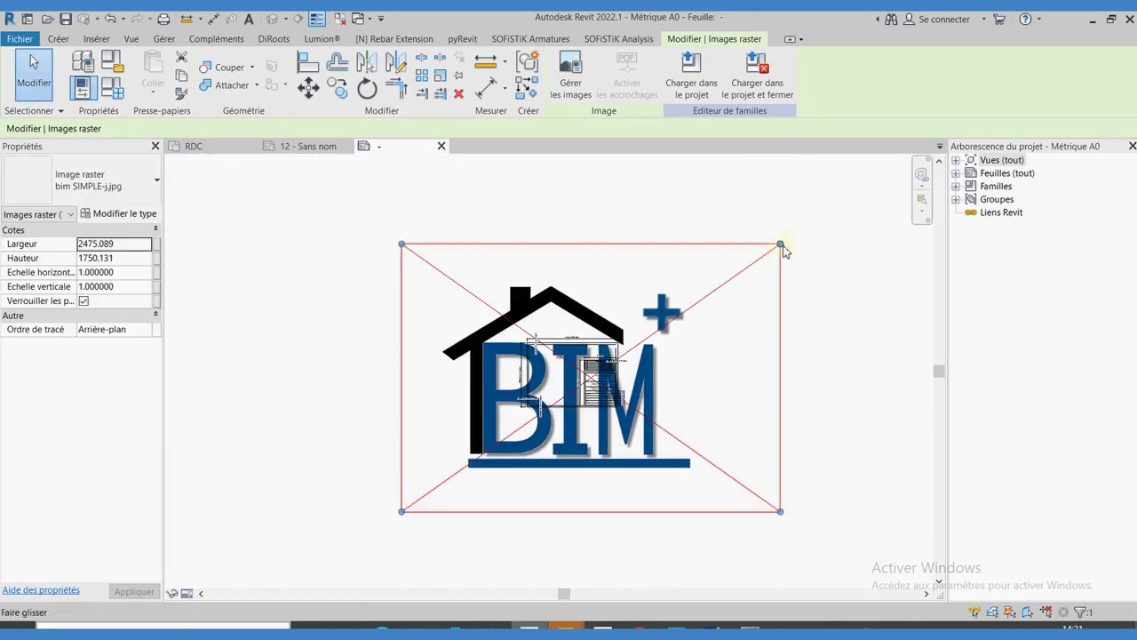
Step: Shrink the logo to fit beside Nom de l'organisation, then zoom to fit with ZF
mouse_move(780, 244)
mouse_down()
mouse_move(469, 493)
mouse_move(434, 494)
mouse_up()
drag(595, 388, 598, 383)
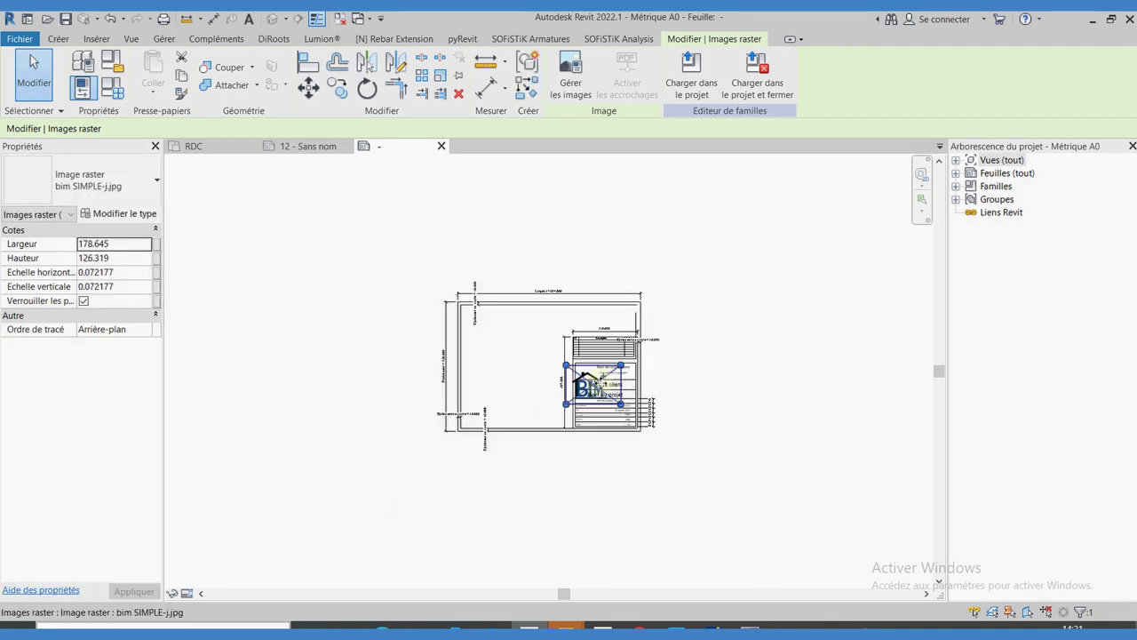
scroll(600, 386, up, 4)
scroll(600, 387, up, 3)
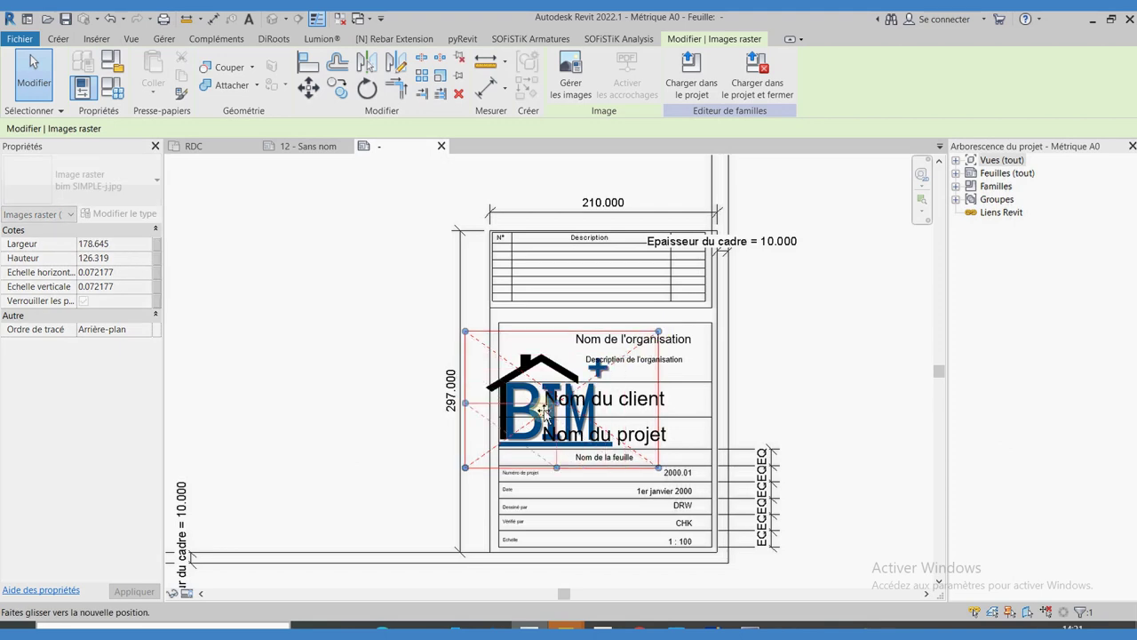
mouse_move(659, 333)
mouse_down()
mouse_move(517, 421)
mouse_move(536, 317)
mouse_up()
scroll(540, 414, up, 2)
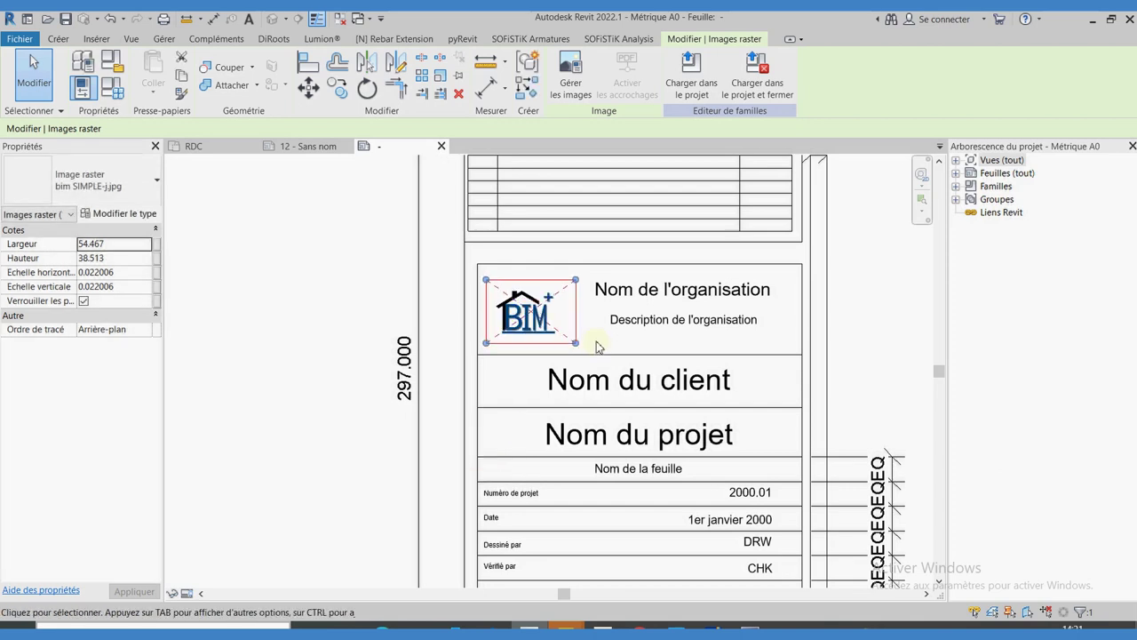
click(598, 347)
key(z)
key(f)
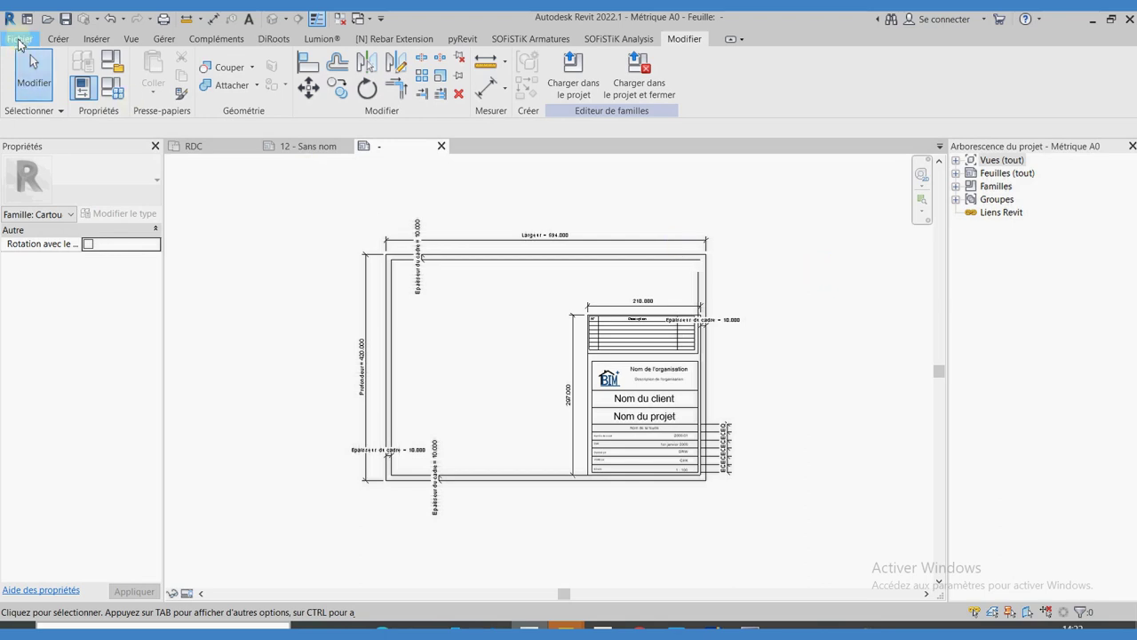
Step: Save the family as Métrique PERSONEL in Cartouches and close the family editor
click(20, 38)
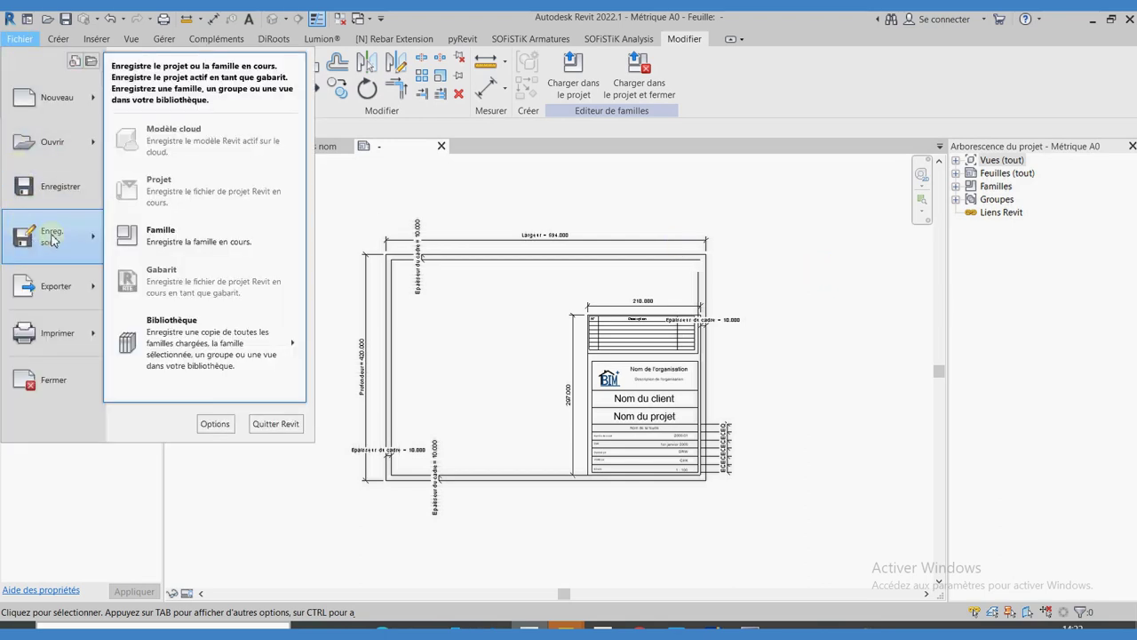
click(142, 233)
text(Métrique PERSONEL)
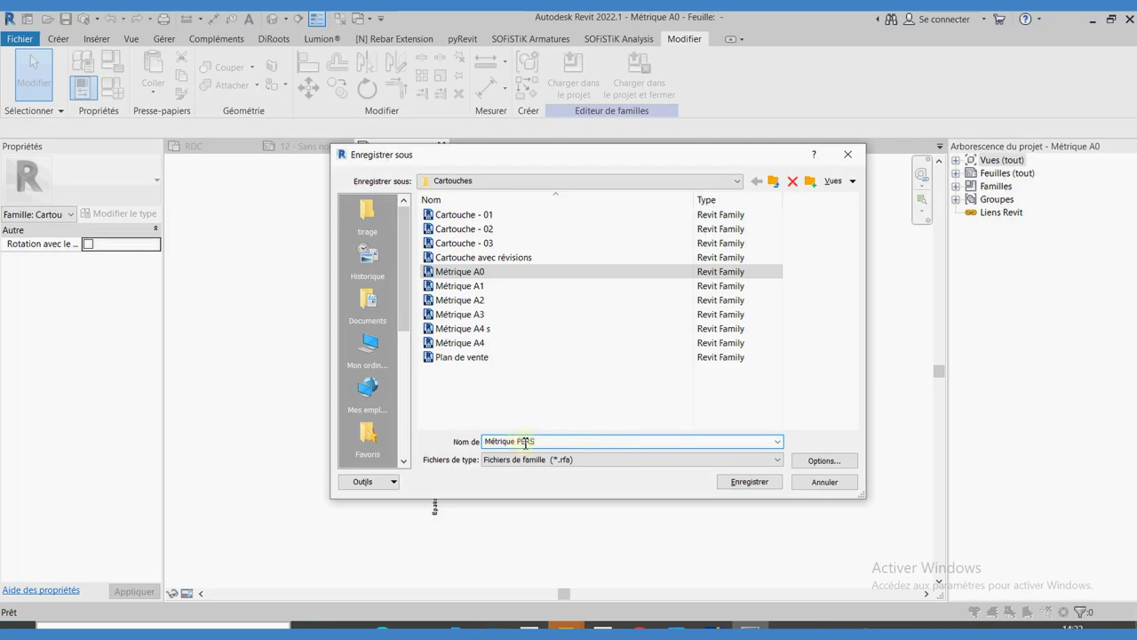
click(749, 481)
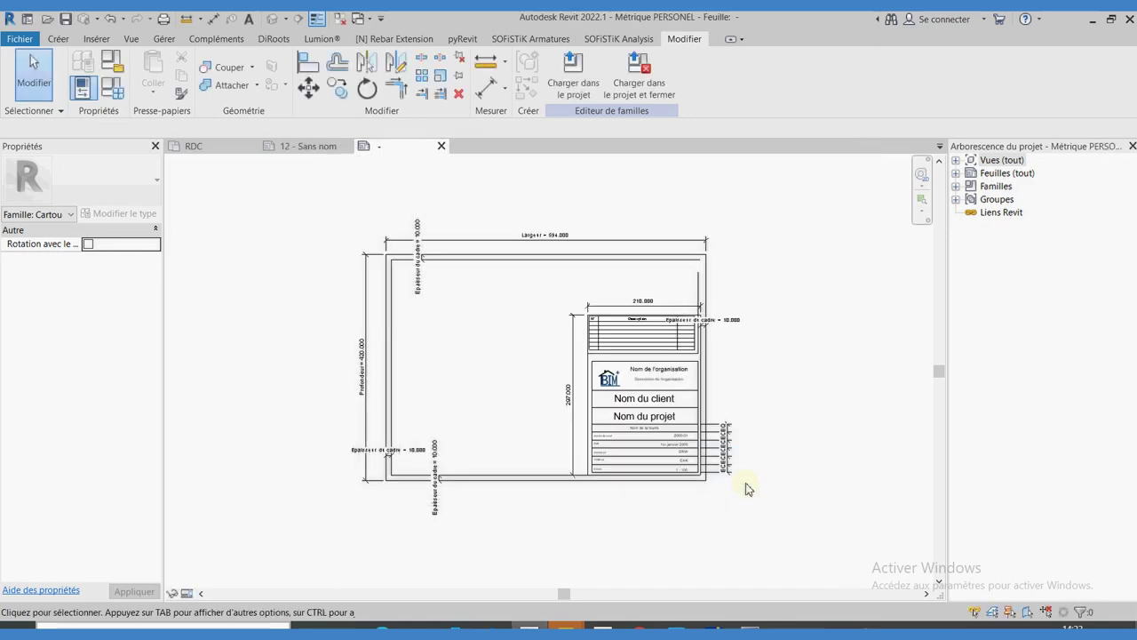
click(441, 146)
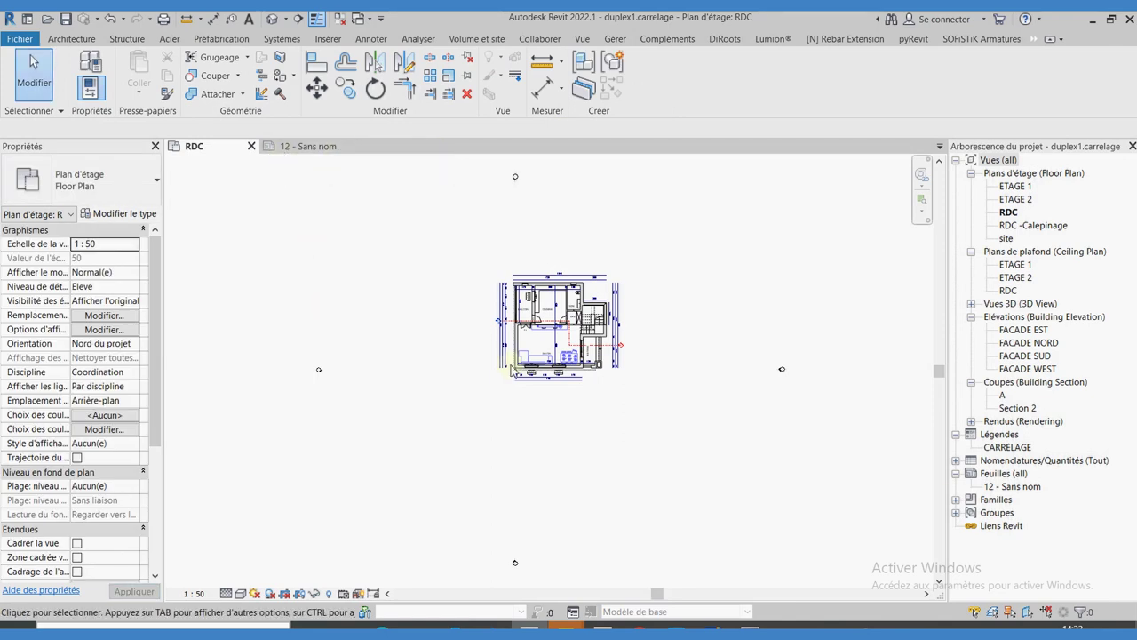
Step: Create a new sheet after loading Métrique PERSONEL.rfa, using the Métrique PERSONEL : A0 title block
click(999, 473)
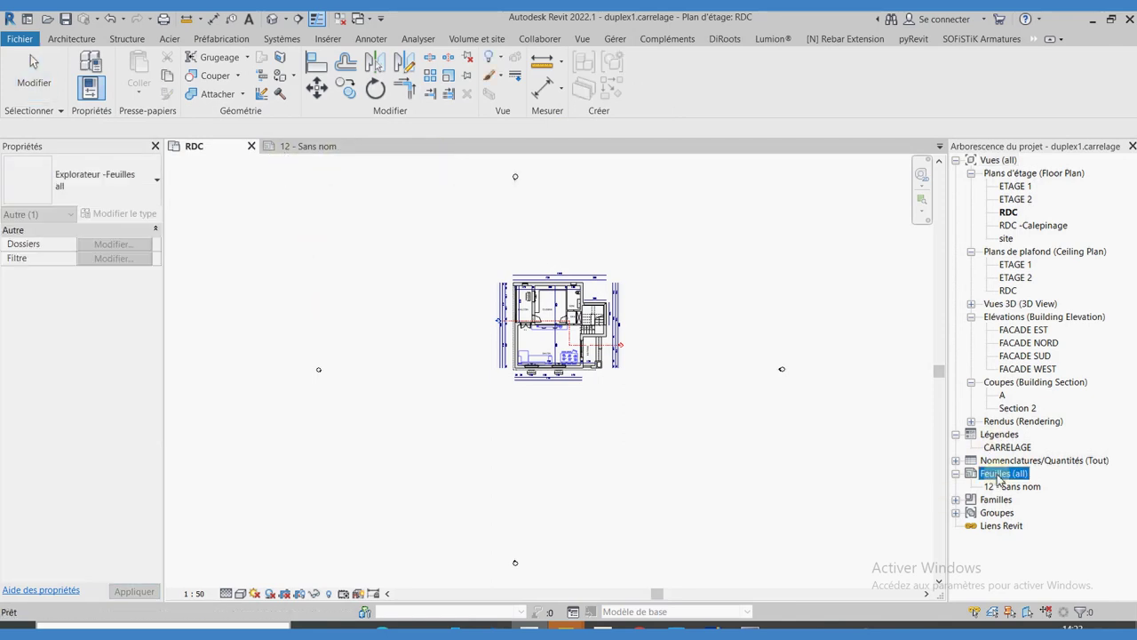
right_click(999, 480)
click(1013, 488)
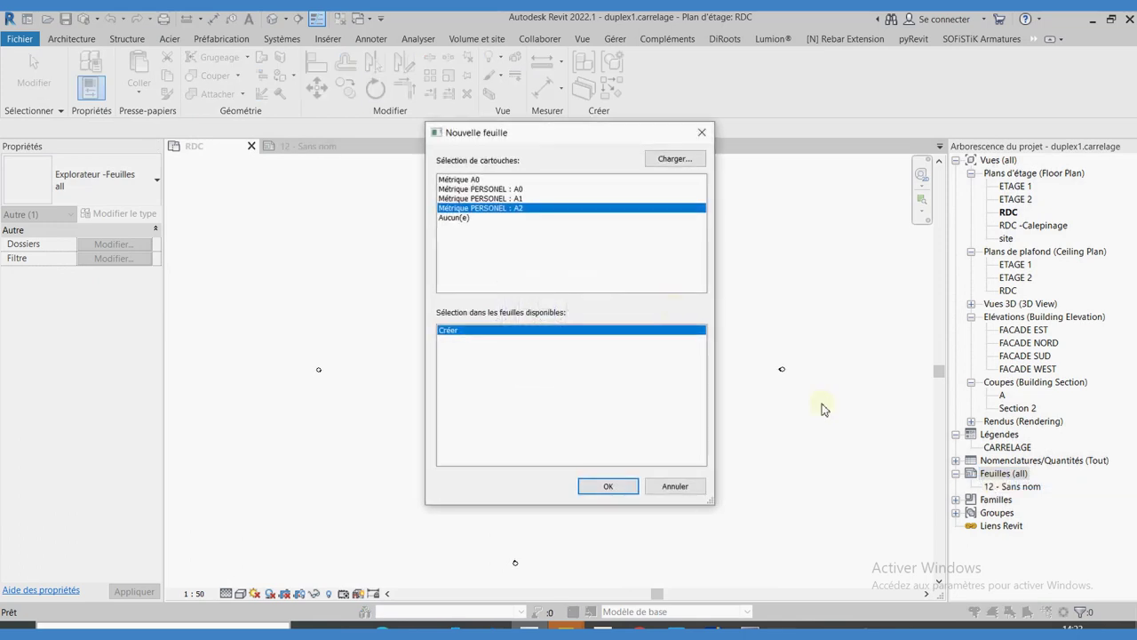
click(622, 189)
click(677, 159)
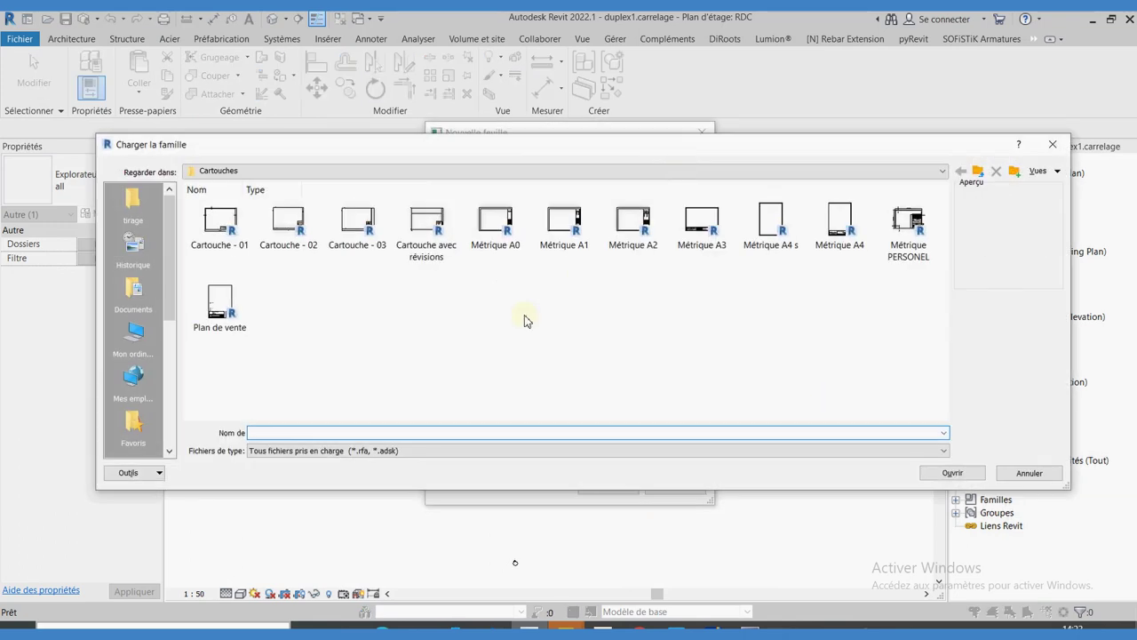
click(907, 256)
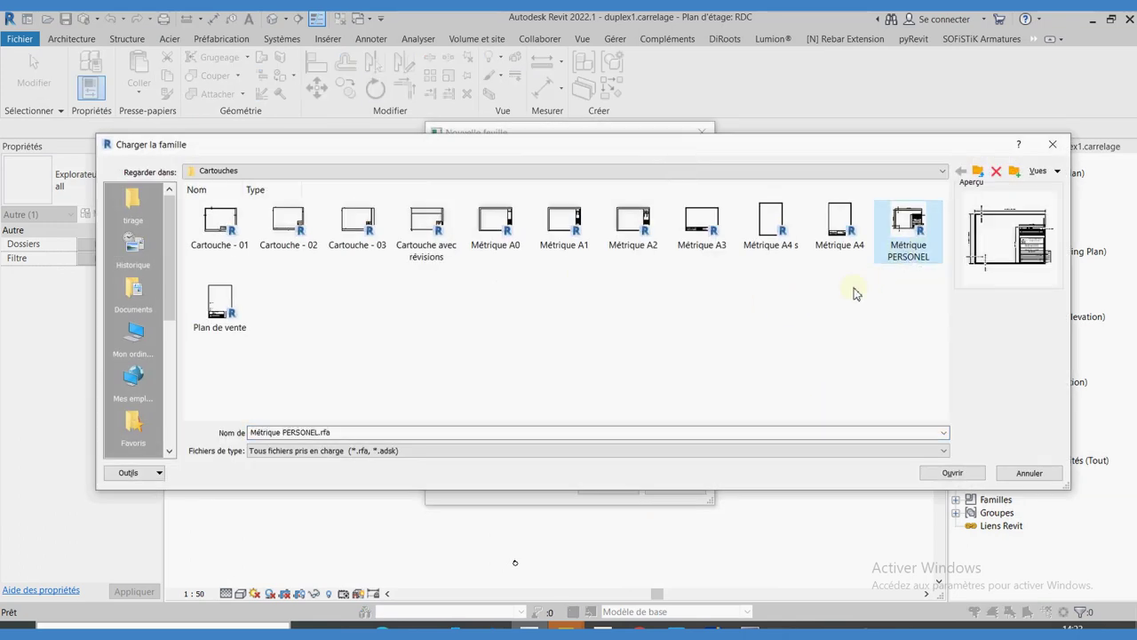
click(949, 473)
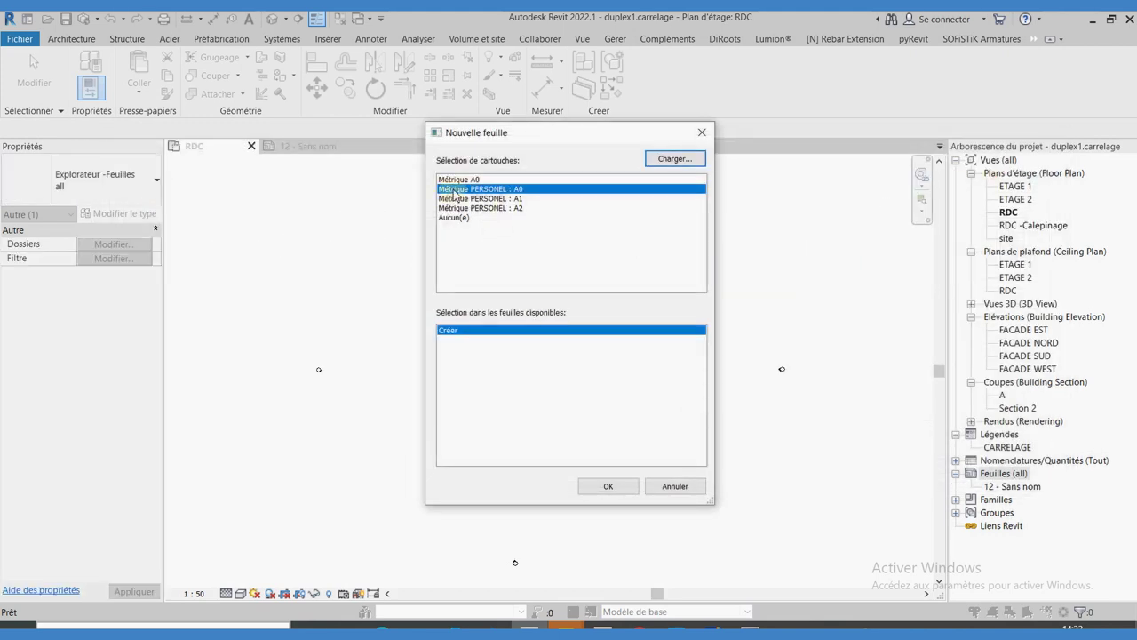
click(608, 487)
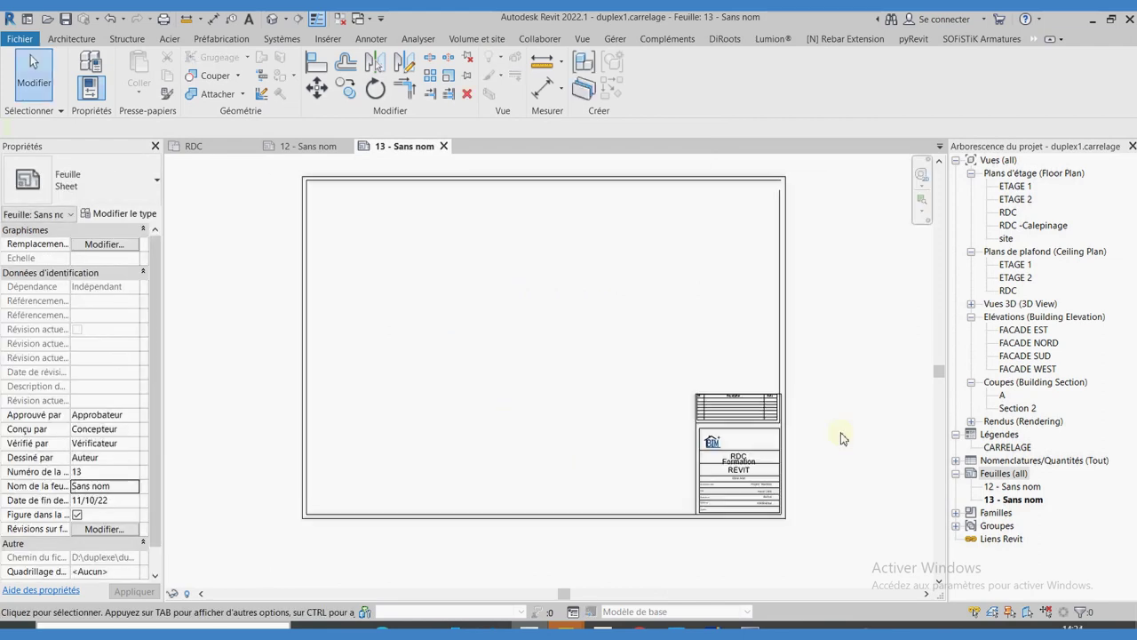
Step: Enter BIM+ as the organisation name in Project Information
click(615, 39)
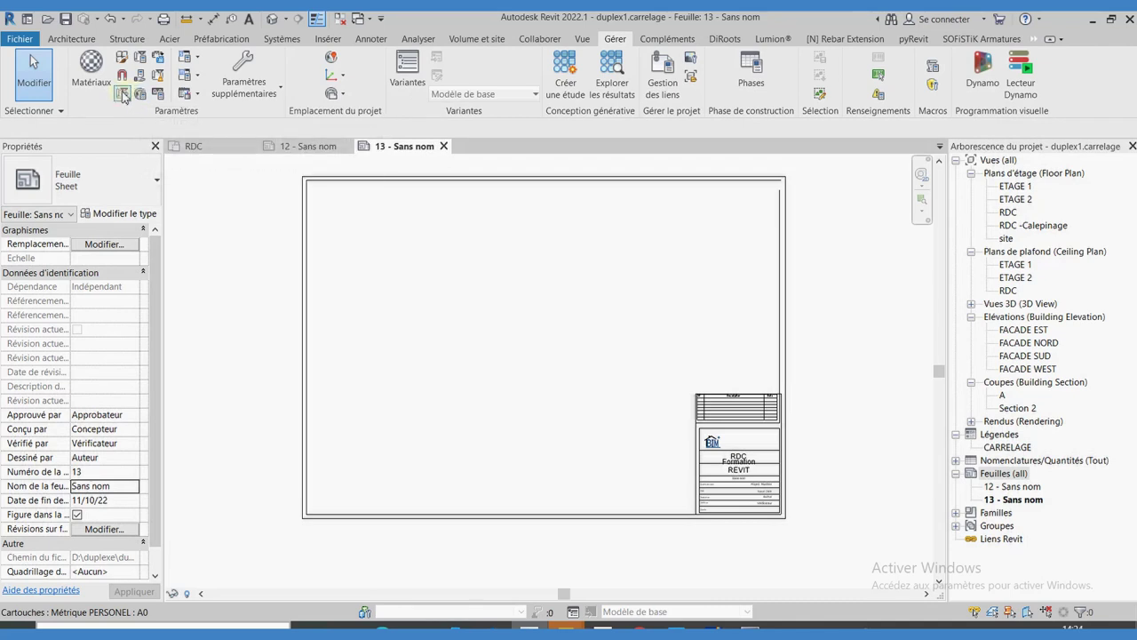
click(123, 94)
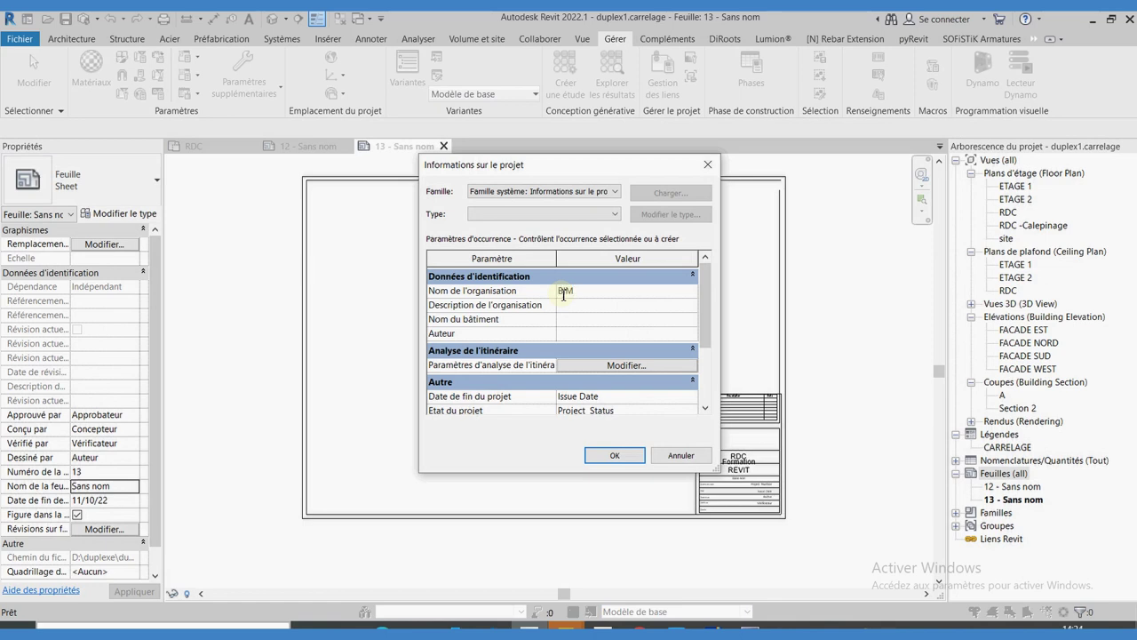
click(614, 455)
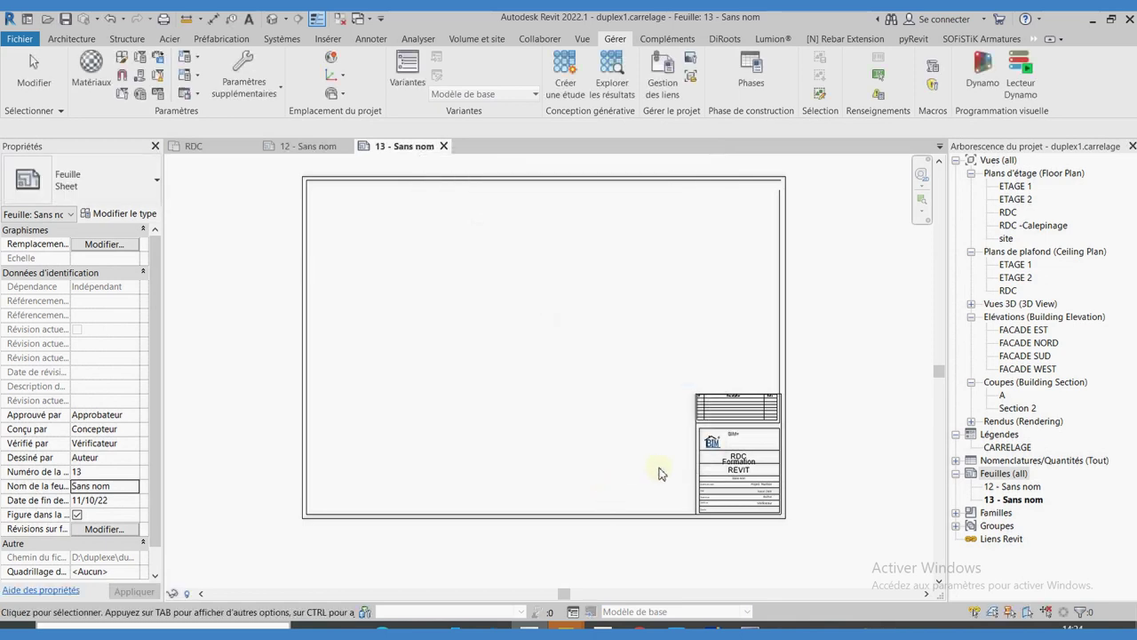
scroll(744, 431, up, 3)
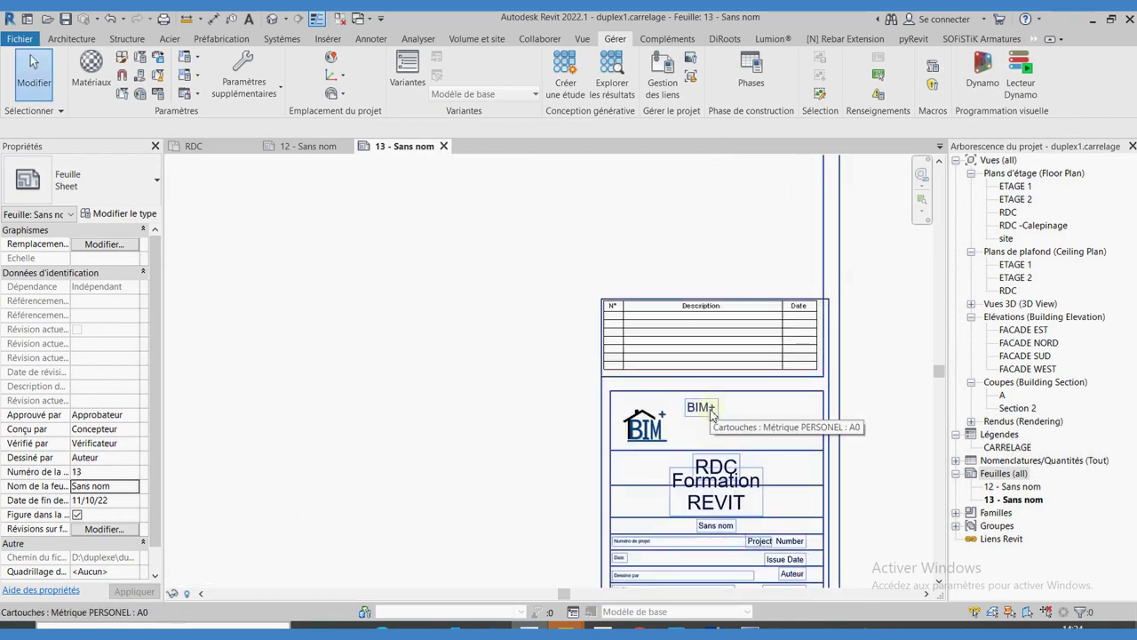
Step: Set the organisation description to ADRESSE/ TEL+ and verify it in Project Information
click(138, 94)
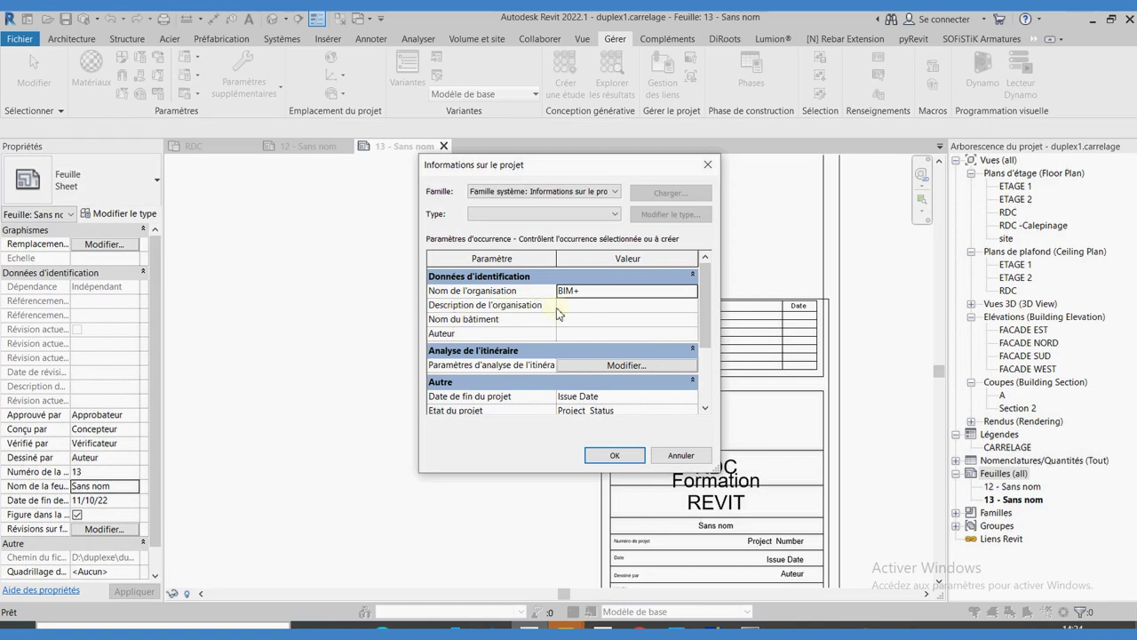
click(575, 309)
text(ADRESSE/ TEL+)
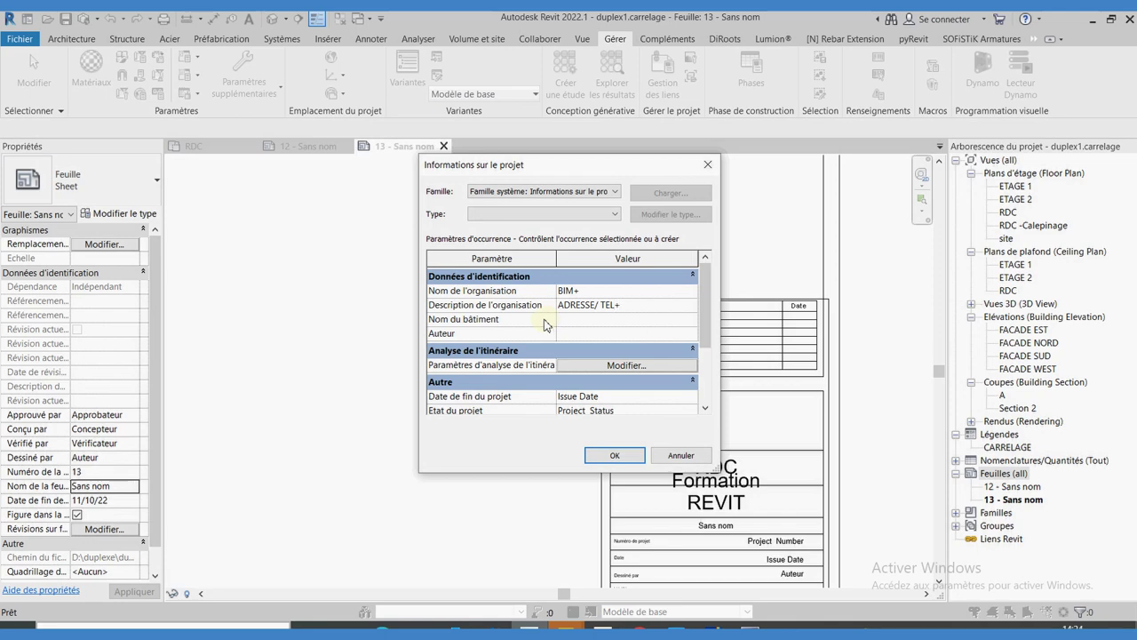
click(611, 456)
scroll(714, 413, up, 2)
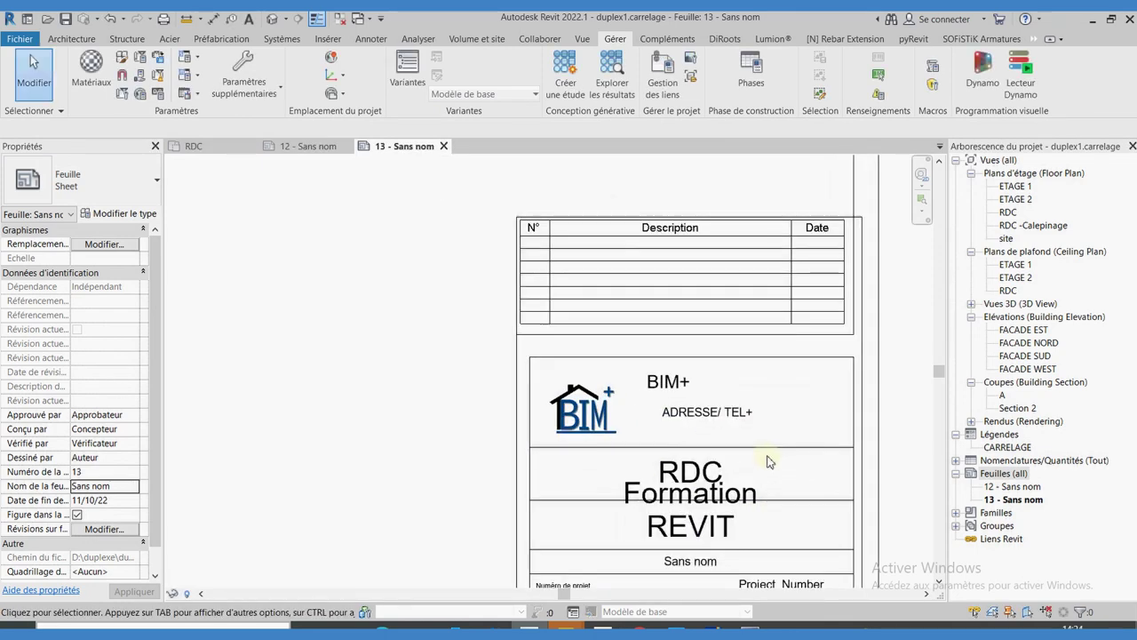
scroll(429, 173, down, 2)
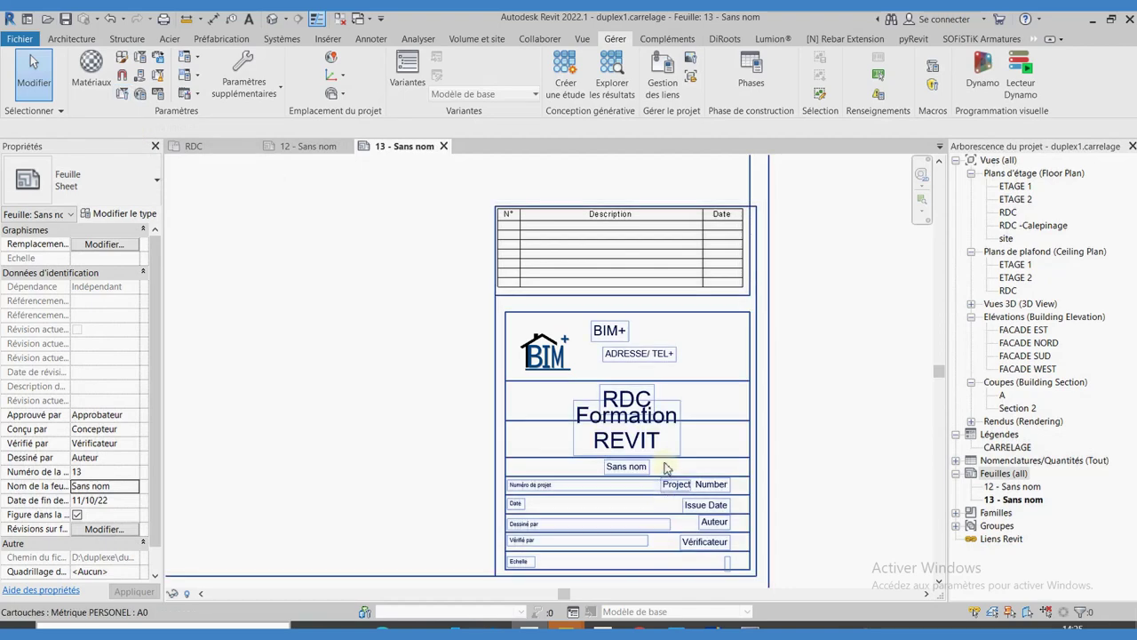
click(123, 93)
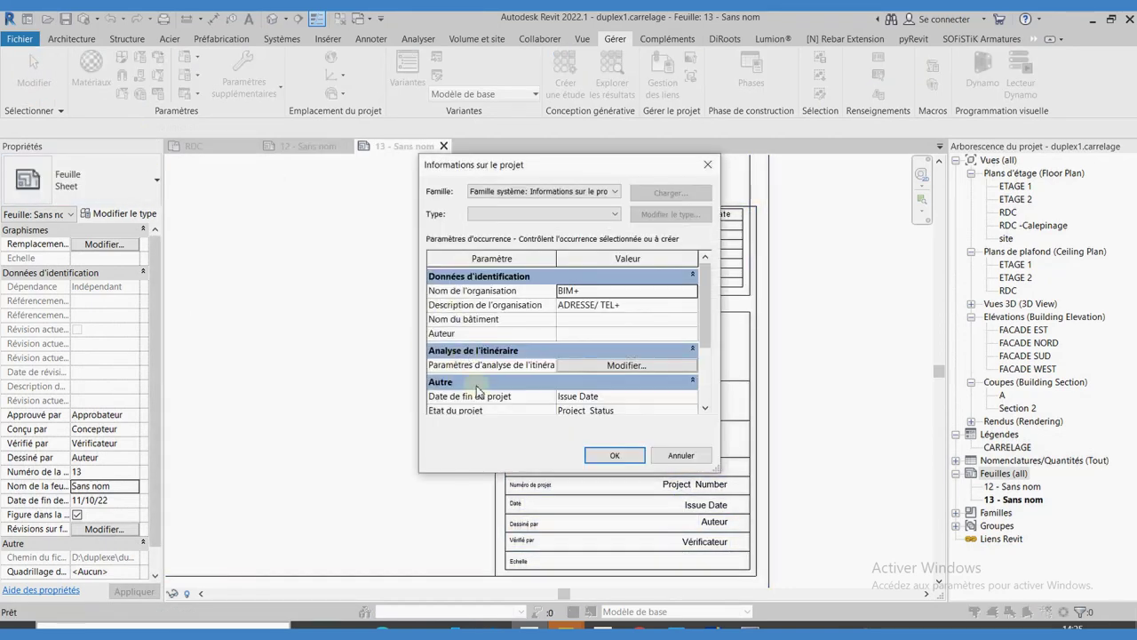
click(604, 457)
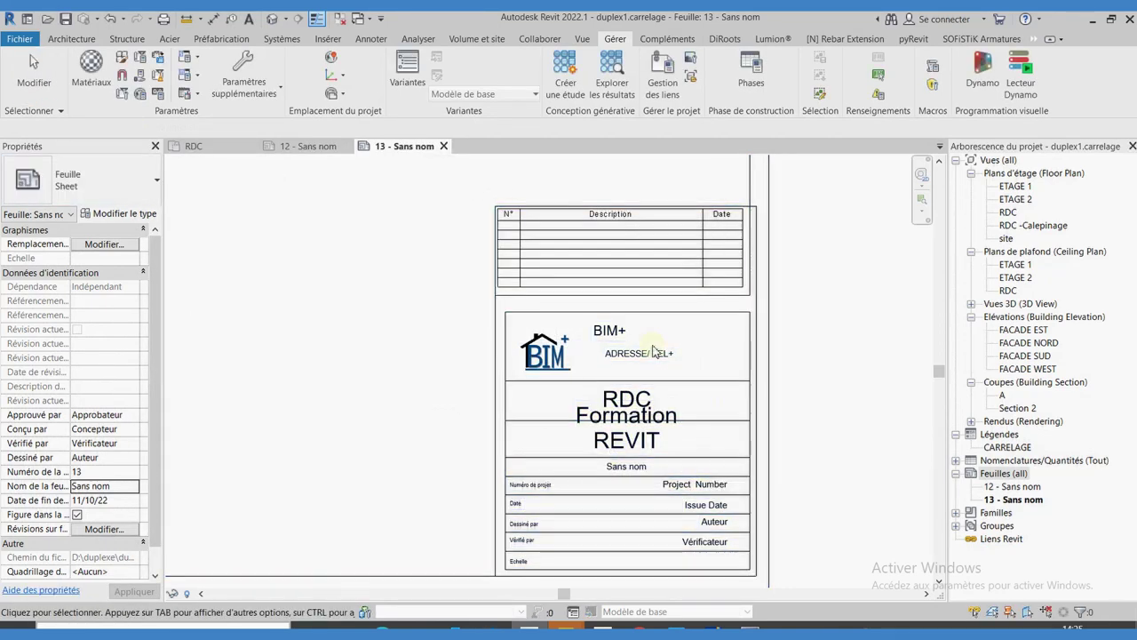
scroll(691, 446, down, 5)
click(736, 497)
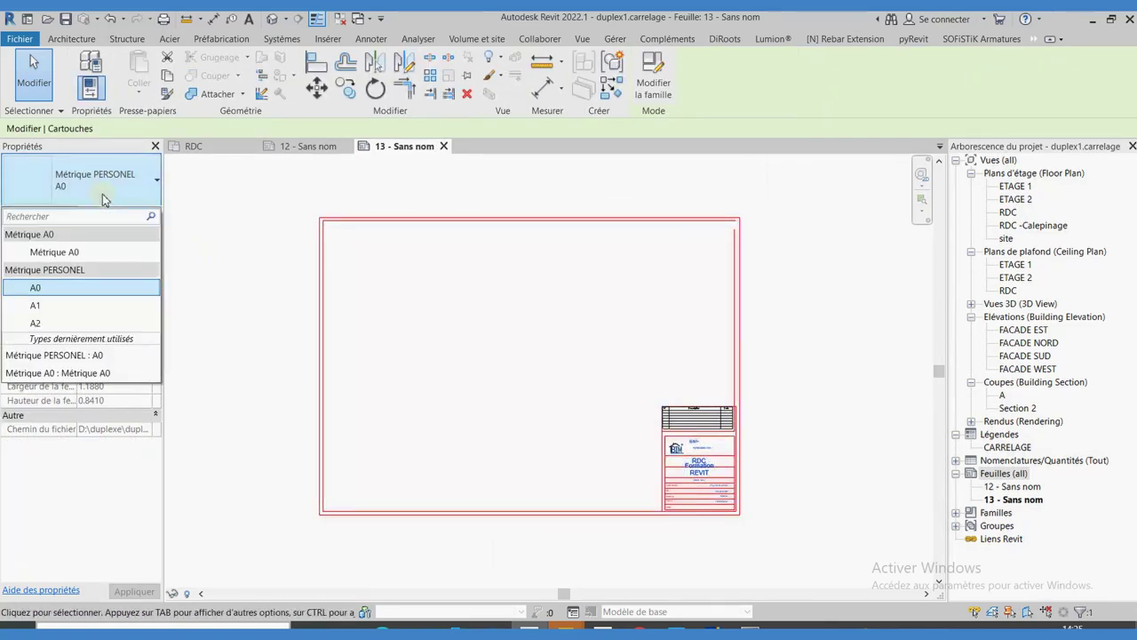
Step: Switch the sheet's title block type to A1, then to A2, and reselect it
click(86, 307)
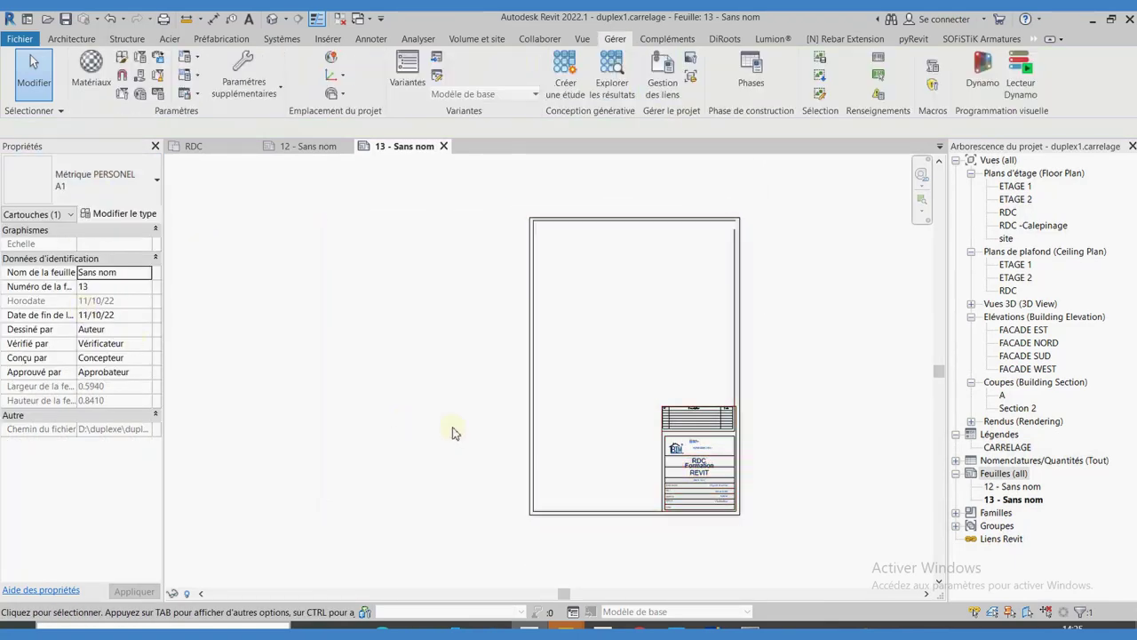
click(453, 433)
click(619, 226)
click(73, 182)
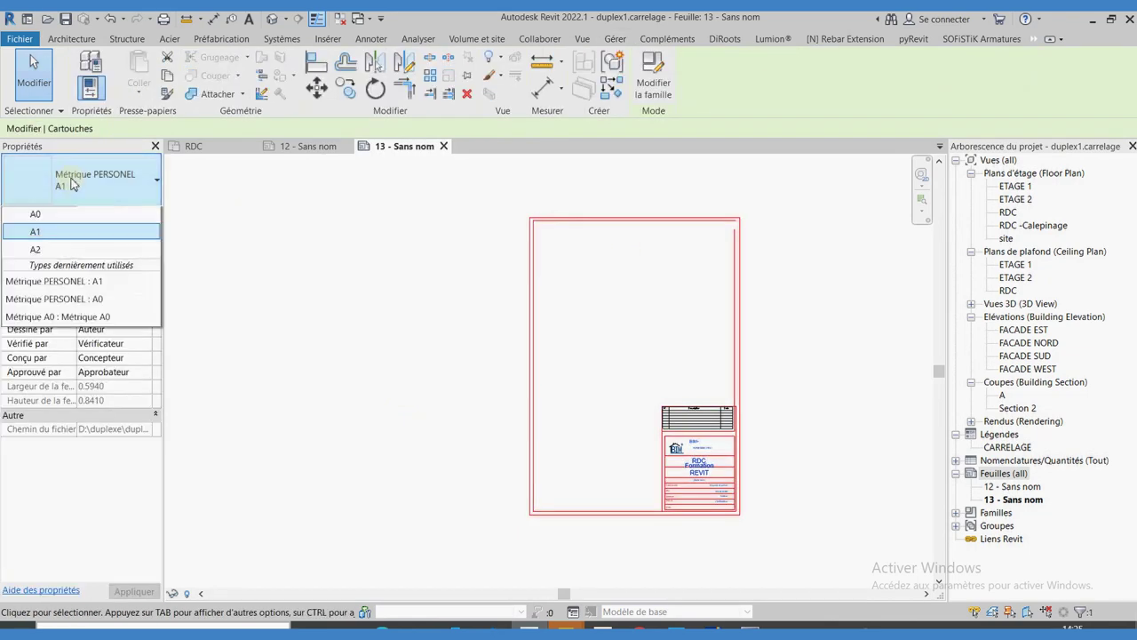
click(72, 320)
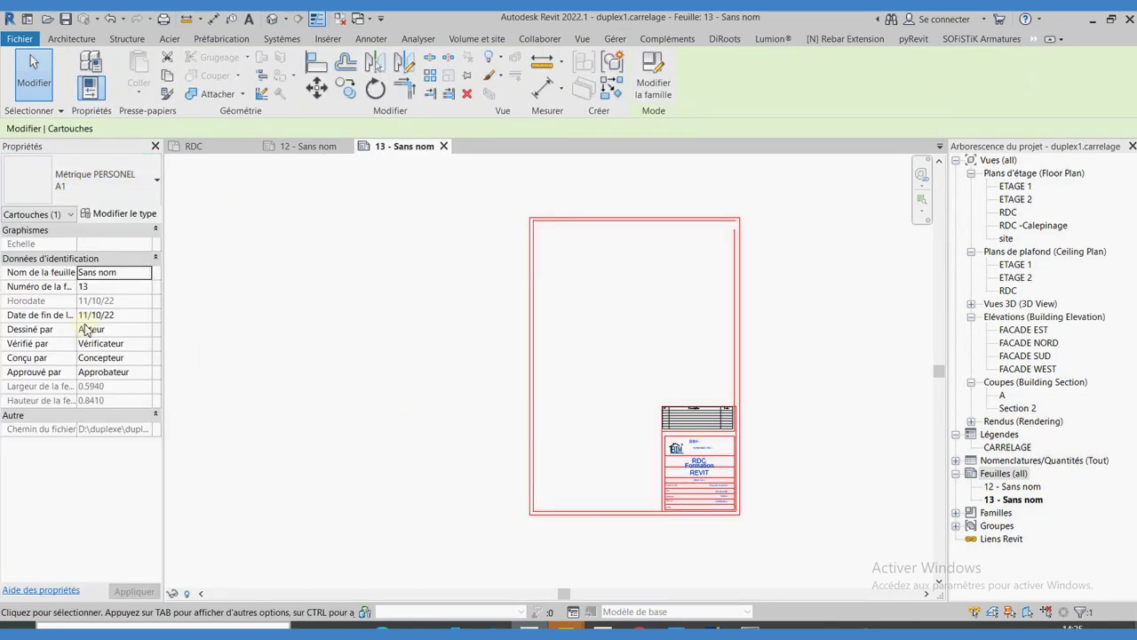
click(825, 548)
scroll(764, 468, up, 4)
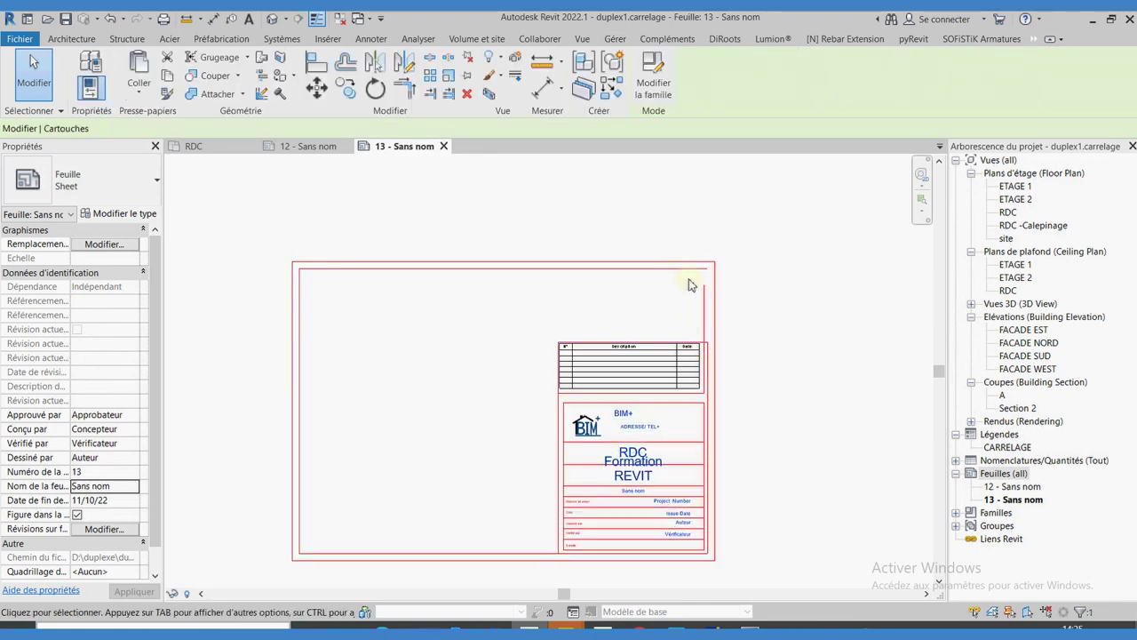
click(701, 307)
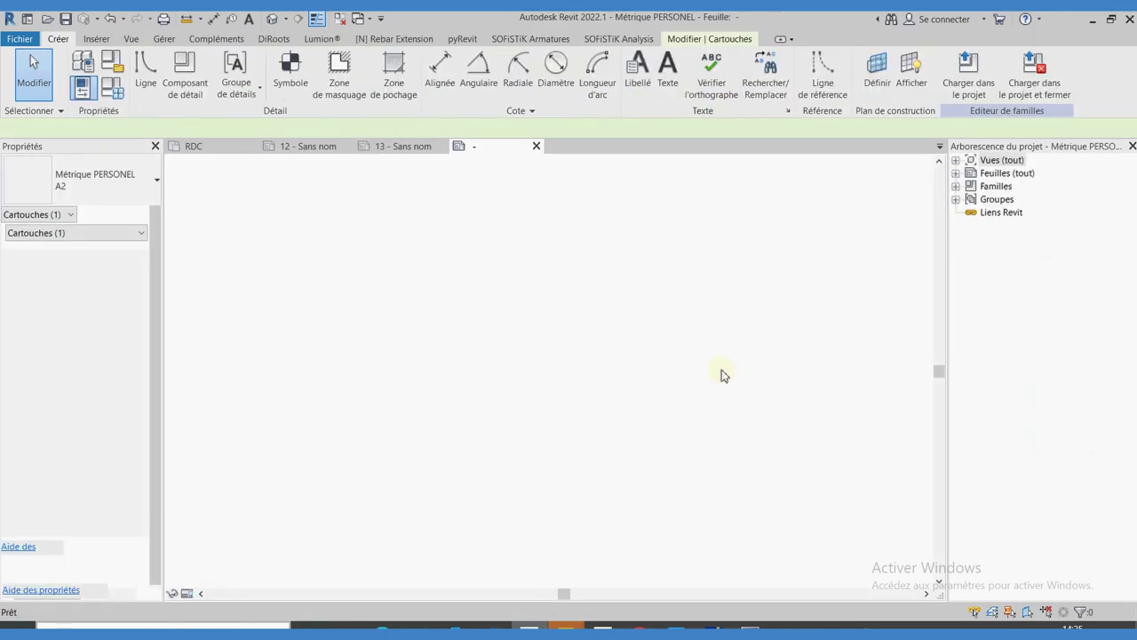
Step: Join the inner frame's top and right lines into a corner with TR
scroll(761, 249, up, 2)
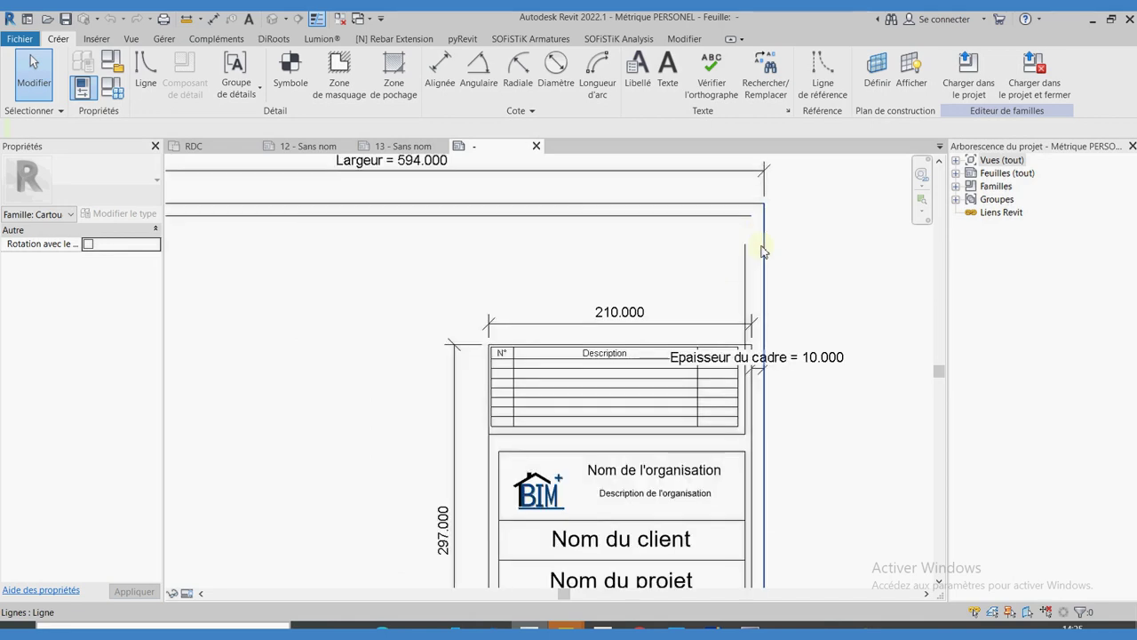
key(t)
key(r)
click(743, 258)
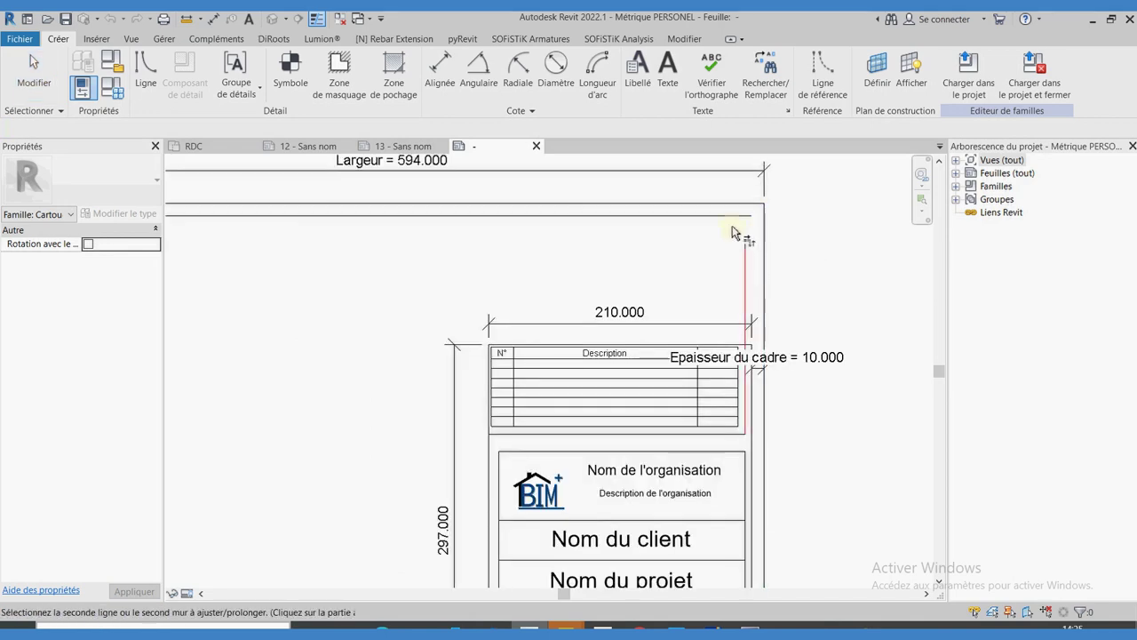
click(727, 216)
scroll(584, 284, down, 2)
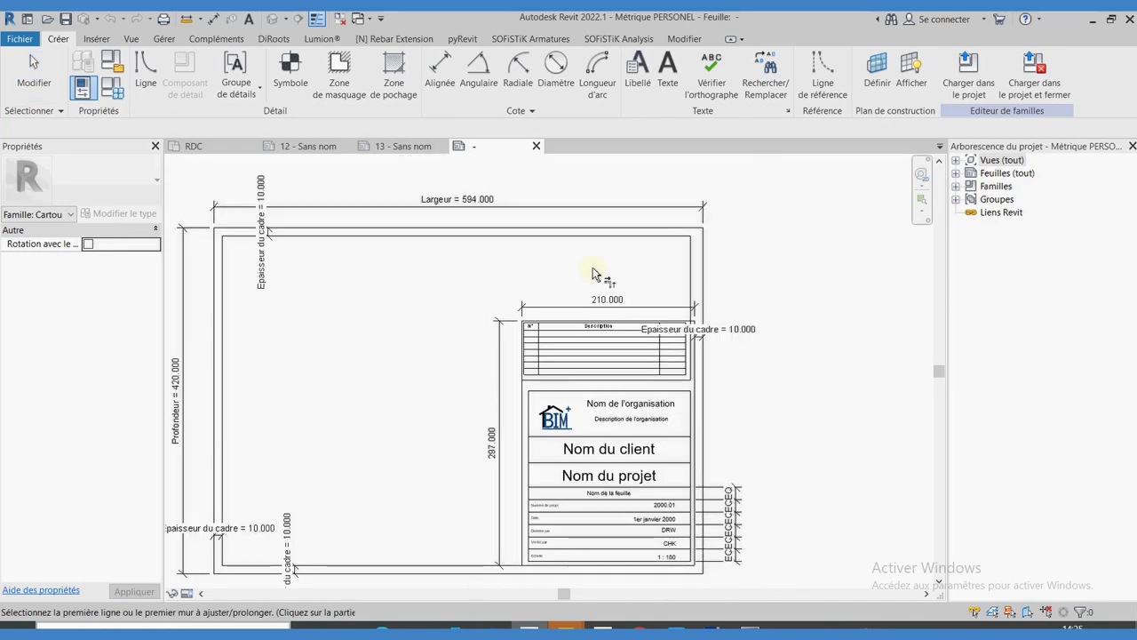
key(Escape)
scroll(632, 457, up, 2)
Step: Widen the Nom du client and Nom du projet label boxes to the right
click(670, 445)
drag(674, 444, 717, 452)
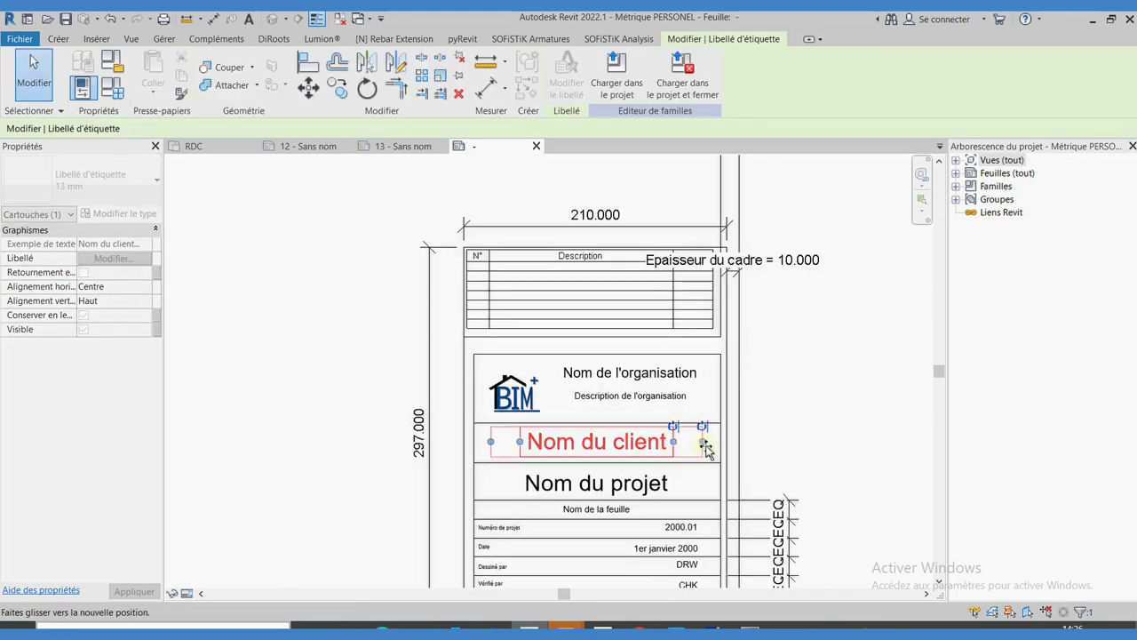
click(677, 483)
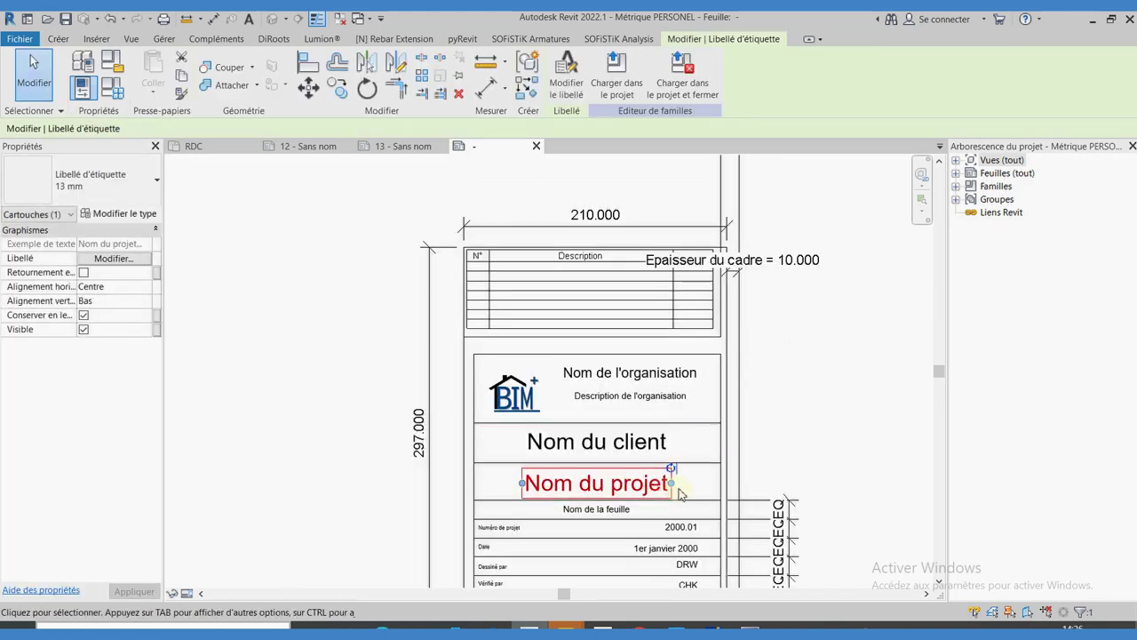
drag(709, 483, 718, 482)
click(354, 241)
Step: Save the family and reload it into the project, overwriting existing parameter values
click(57, 19)
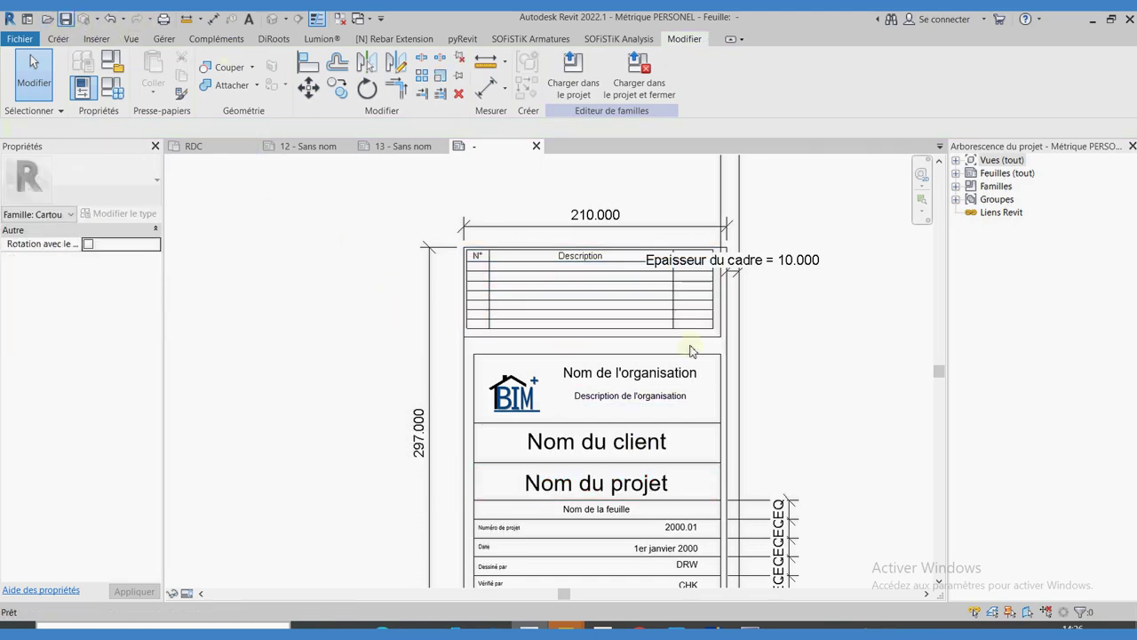
click(469, 331)
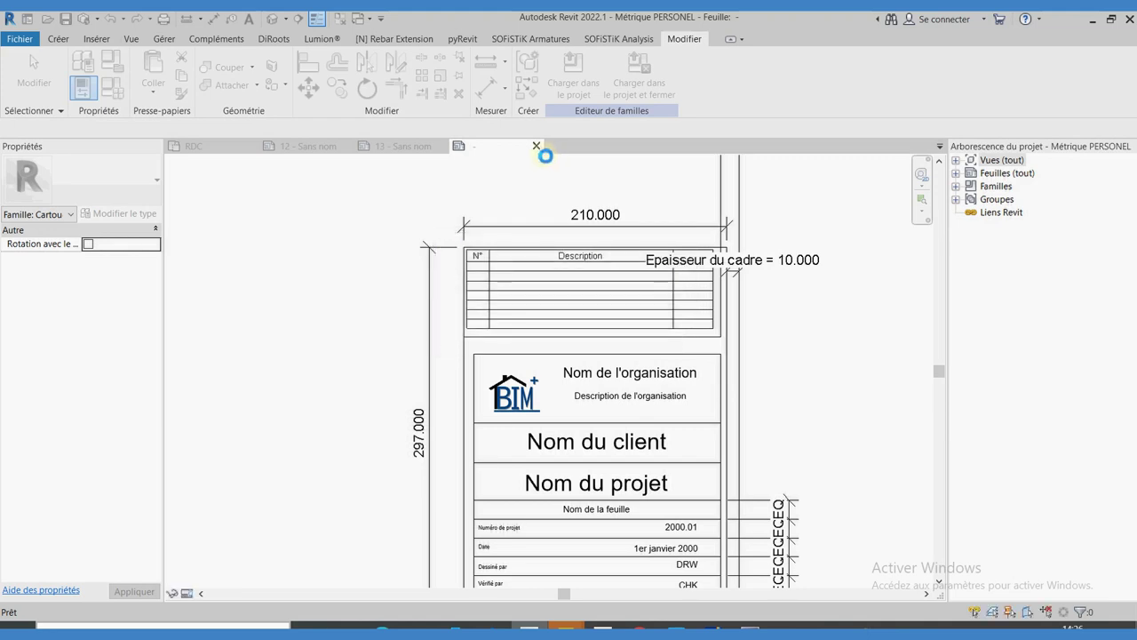
click(566, 89)
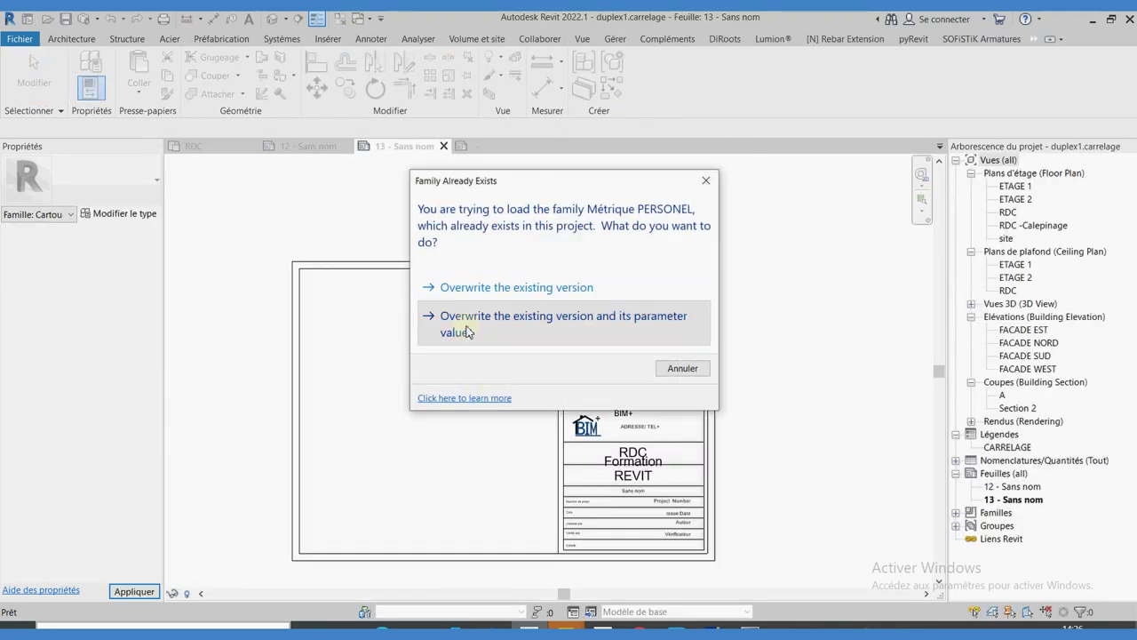
click(464, 336)
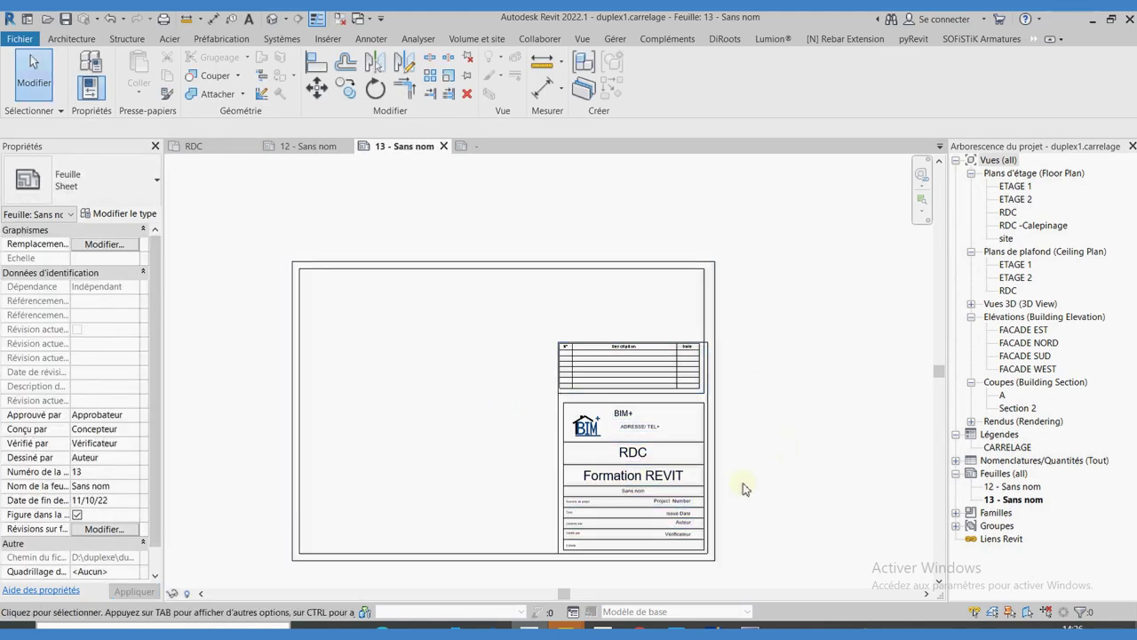
scroll(718, 533, up, 1)
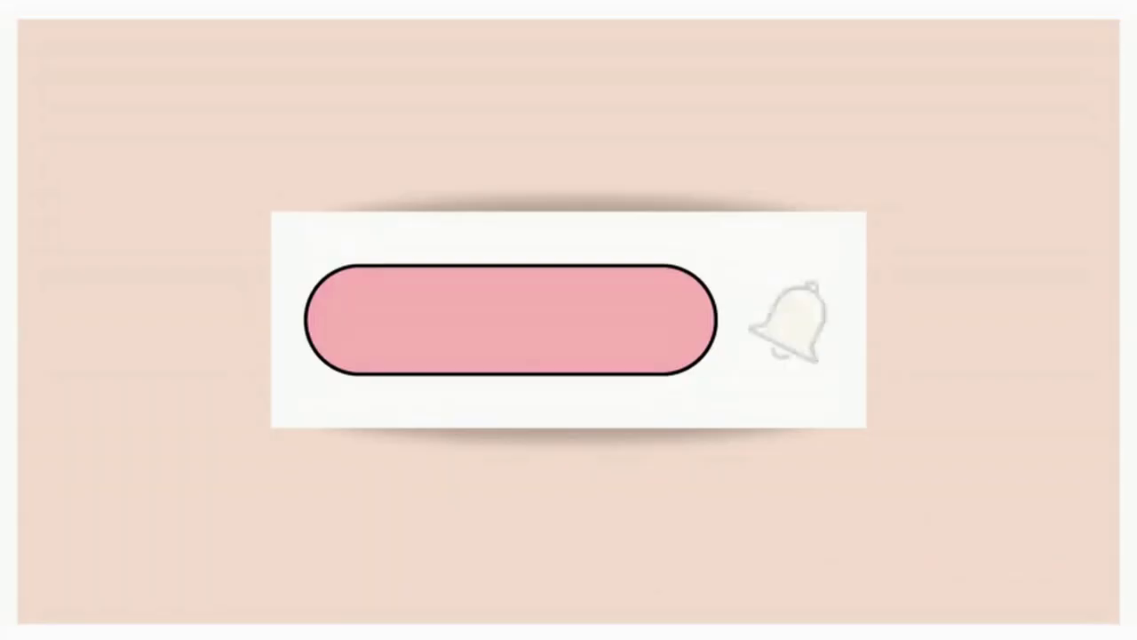